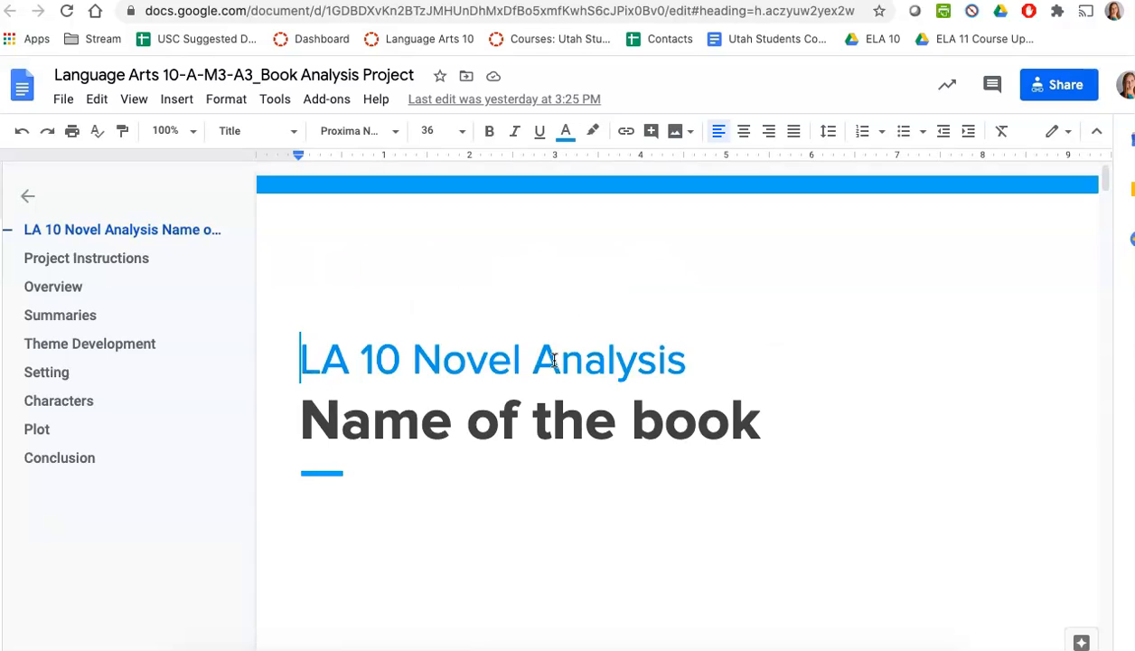
Step: Look over the cover page and the start of the project instructions, ending back at the document title
{"action": "scroll", "coordinate": [554, 360], "scroll_direction": "down", "scroll_amount": 4}
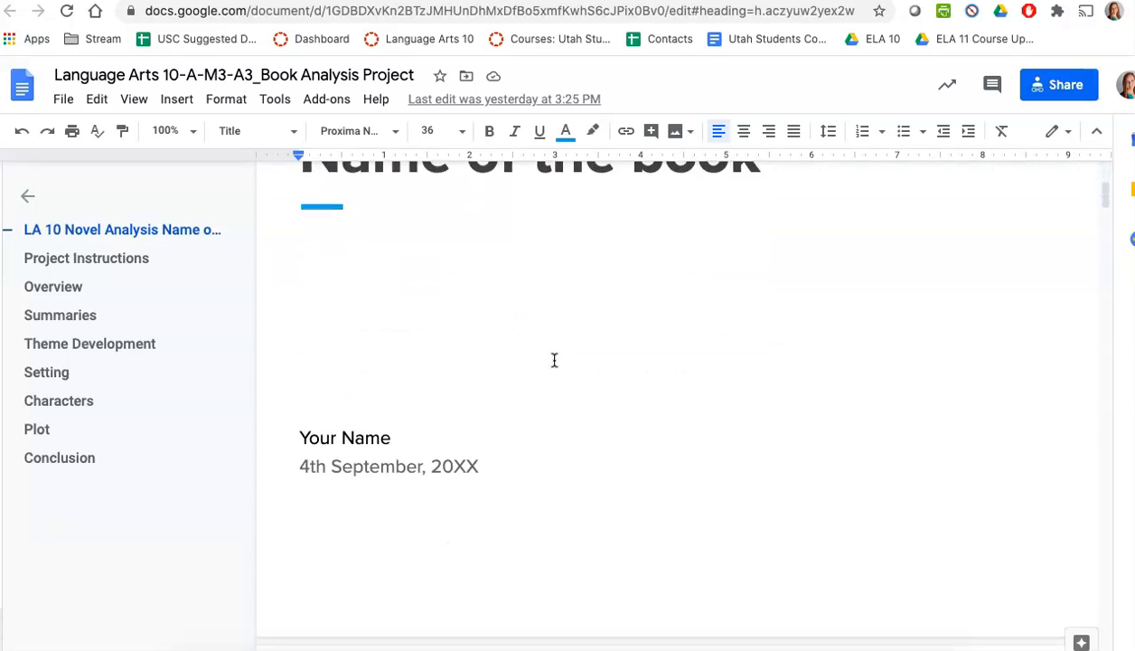
{"action": "scroll", "coordinate": [554, 359], "scroll_direction": "down", "scroll_amount": 5}
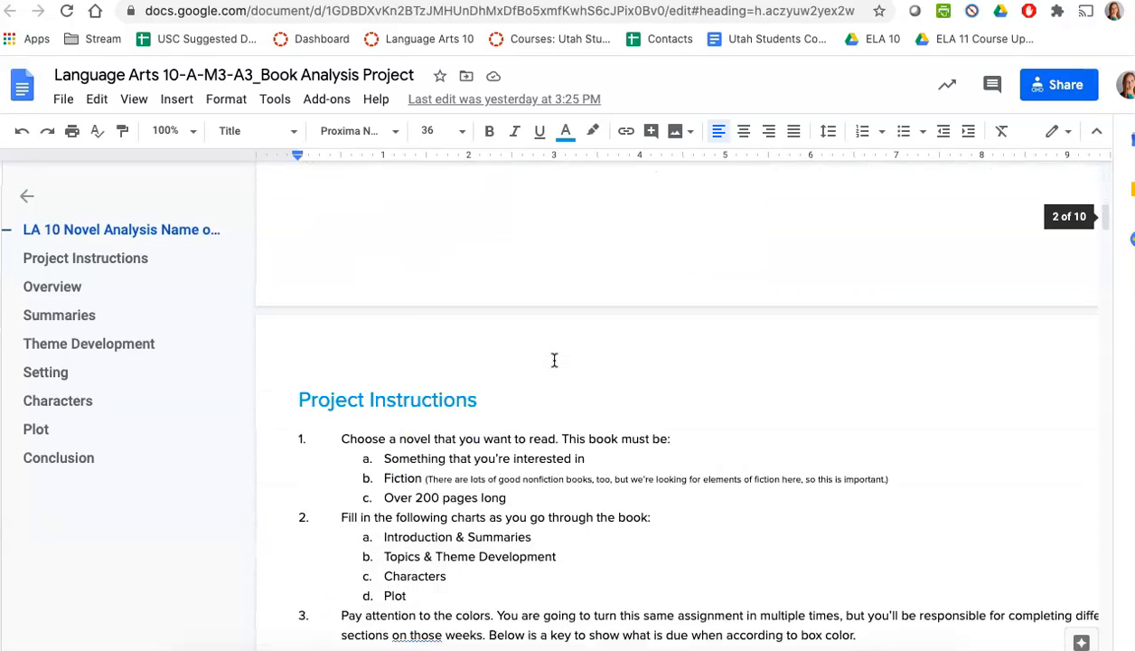
{"action": "scroll", "coordinate": [554, 360], "scroll_direction": "down", "scroll_amount": 2}
{"action": "scroll", "coordinate": [554, 360], "scroll_direction": "up", "scroll_amount": 2}
{"action": "scroll", "coordinate": [490, 497], "scroll_direction": "up", "scroll_amount": 5}
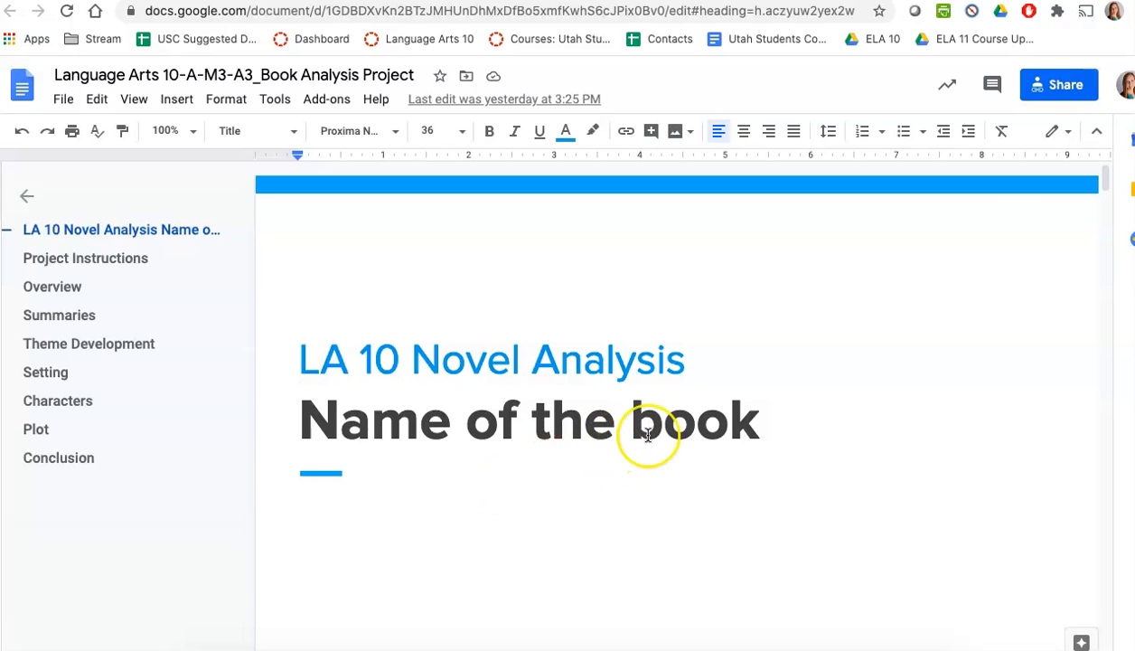
Step: Review the Project Instructions, from the novel requirements and charts to fill in down to the color-coded due date key
{"action": "scroll", "coordinate": [647, 435], "scroll_direction": "down", "scroll_amount": 8}
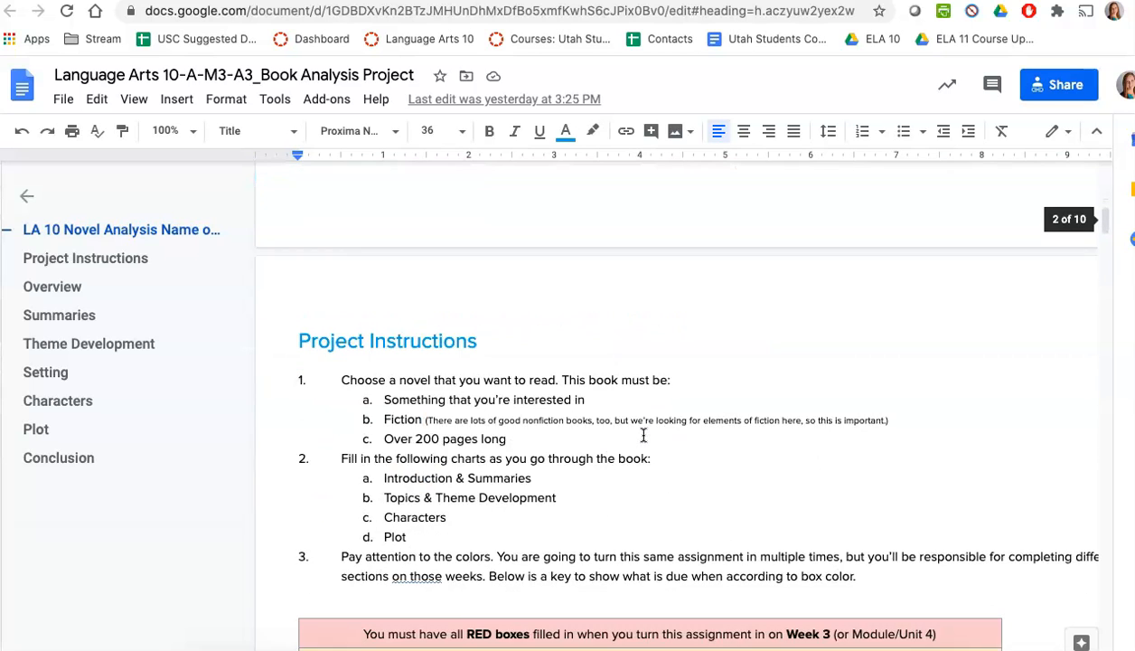
{"action": "scroll", "coordinate": [644, 434], "scroll_direction": "down", "scroll_amount": 4}
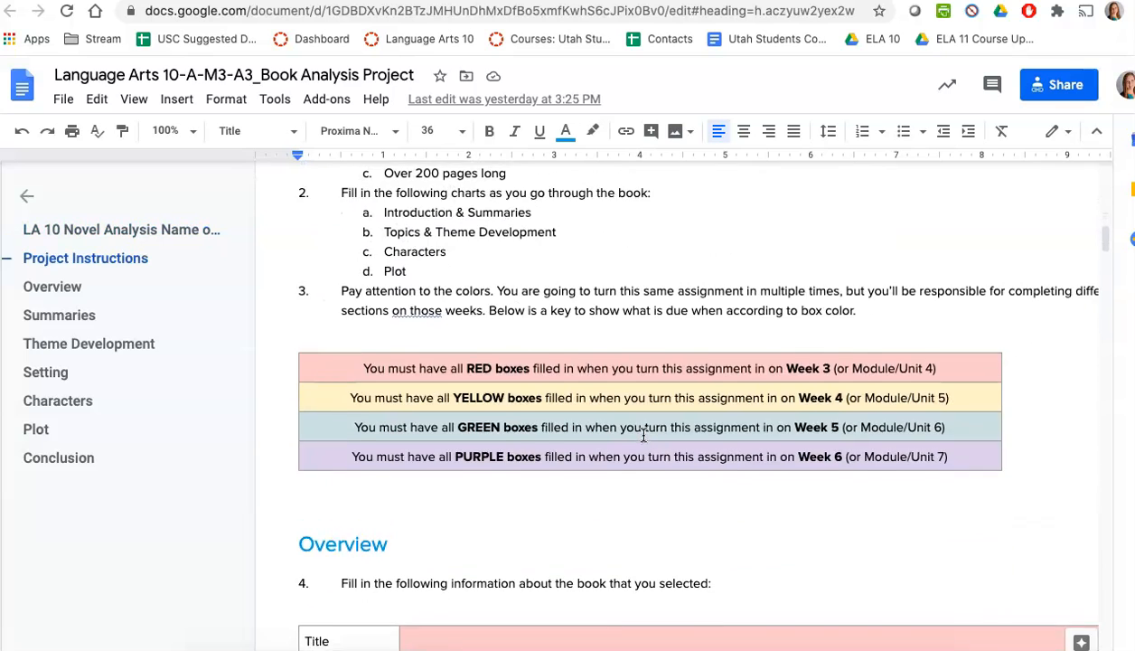
{"action": "scroll", "coordinate": [644, 434], "scroll_direction": "up", "scroll_amount": 2}
{"action": "scroll", "coordinate": [643, 435], "scroll_direction": "up", "scroll_amount": 1}
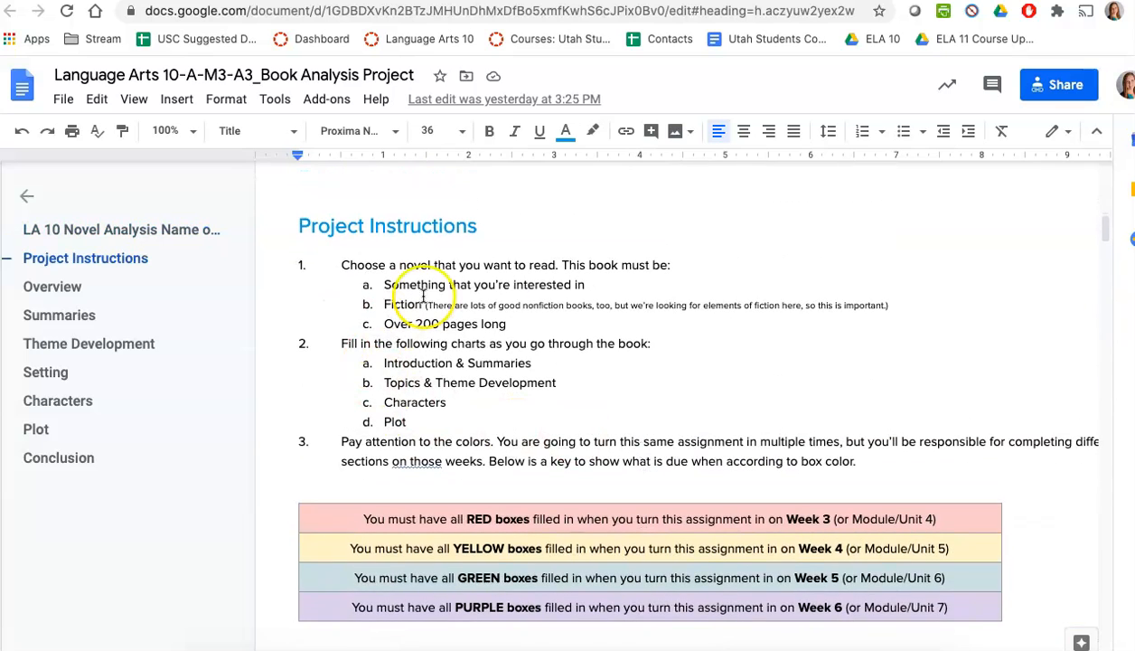
{"action": "scroll", "coordinate": [536, 359], "scroll_direction": "up", "scroll_amount": 10}
{"action": "scroll", "coordinate": [536, 360], "scroll_direction": "down", "scroll_amount": 12}
{"action": "scroll", "coordinate": [536, 360], "scroll_direction": "up", "scroll_amount": 2}
{"action": "scroll", "coordinate": [536, 359], "scroll_direction": "up", "scroll_amount": 1}
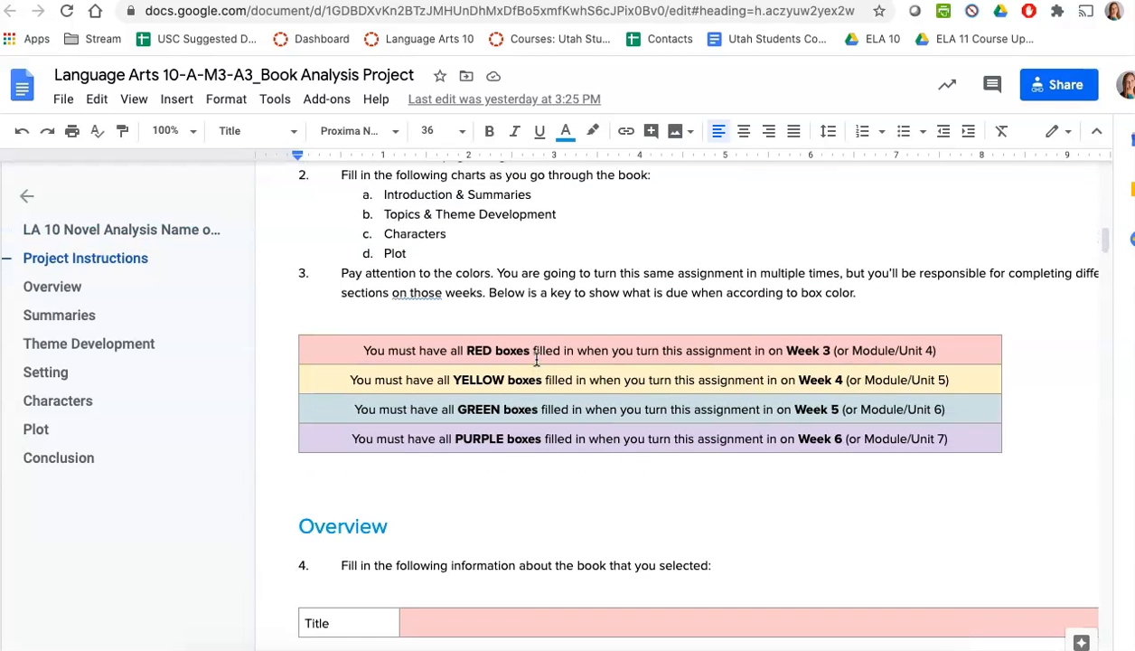
Step: Highlight the rows of the color key one after another to point out which boxes are due each week
{"action": "left_click_drag", "start_coordinate": [619, 351], "coordinate": [615, 366]}
{"action": "left_click", "coordinate": [614, 375]}
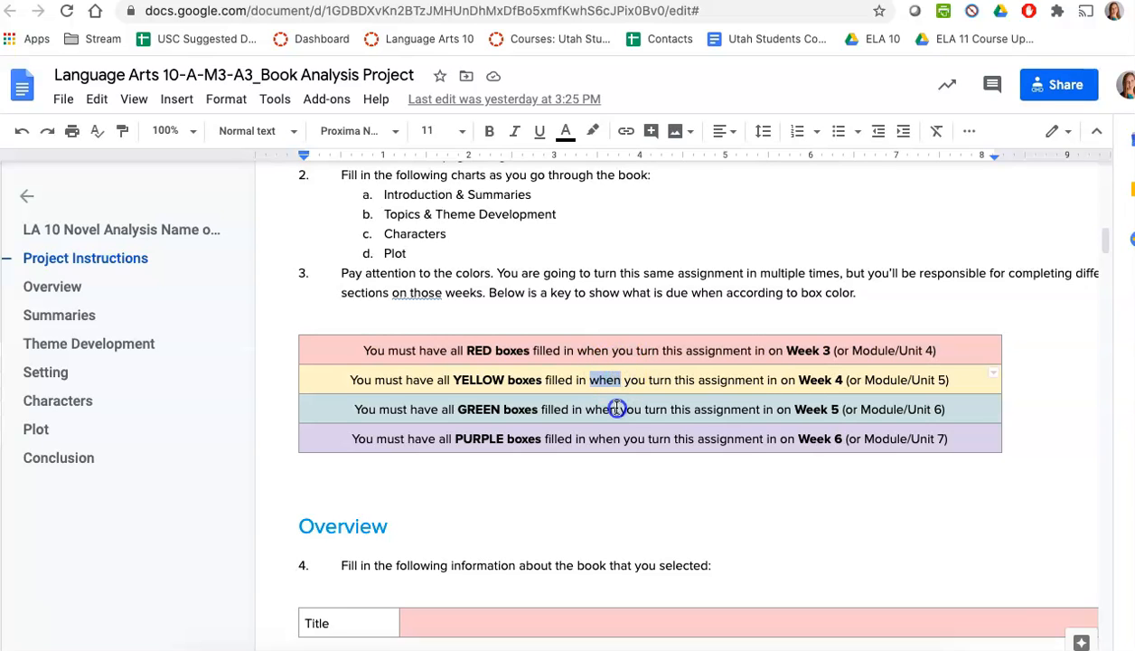
{"action": "triple_click", "coordinate": [615, 409]}
{"action": "triple_click", "coordinate": [614, 438]}
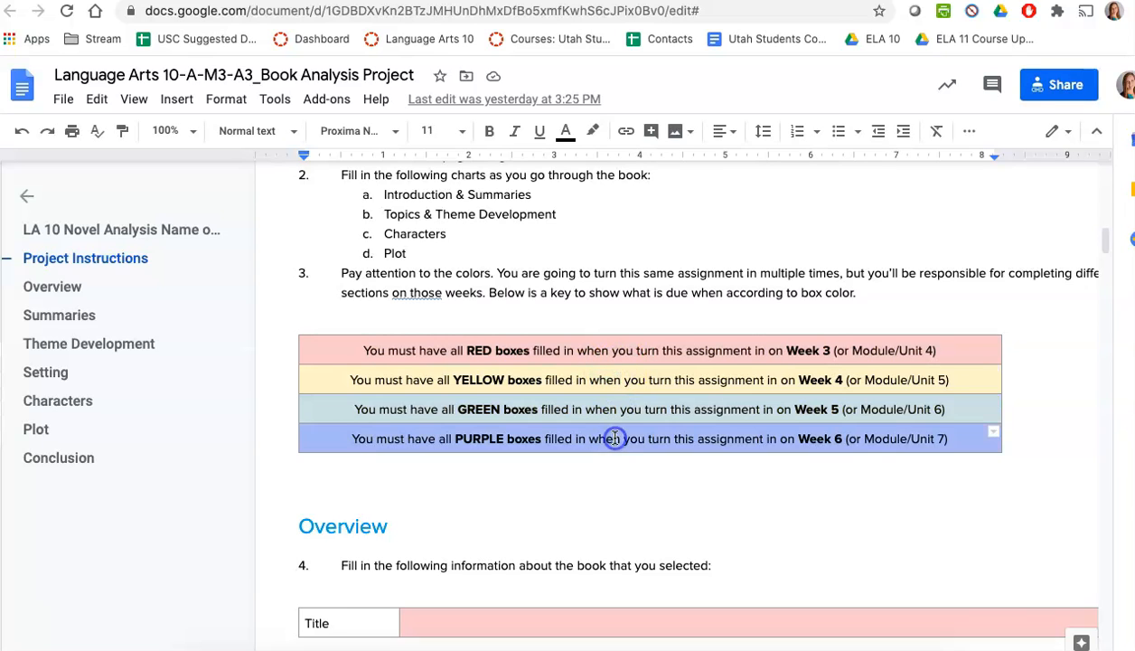
{"action": "left_click", "coordinate": [621, 487]}
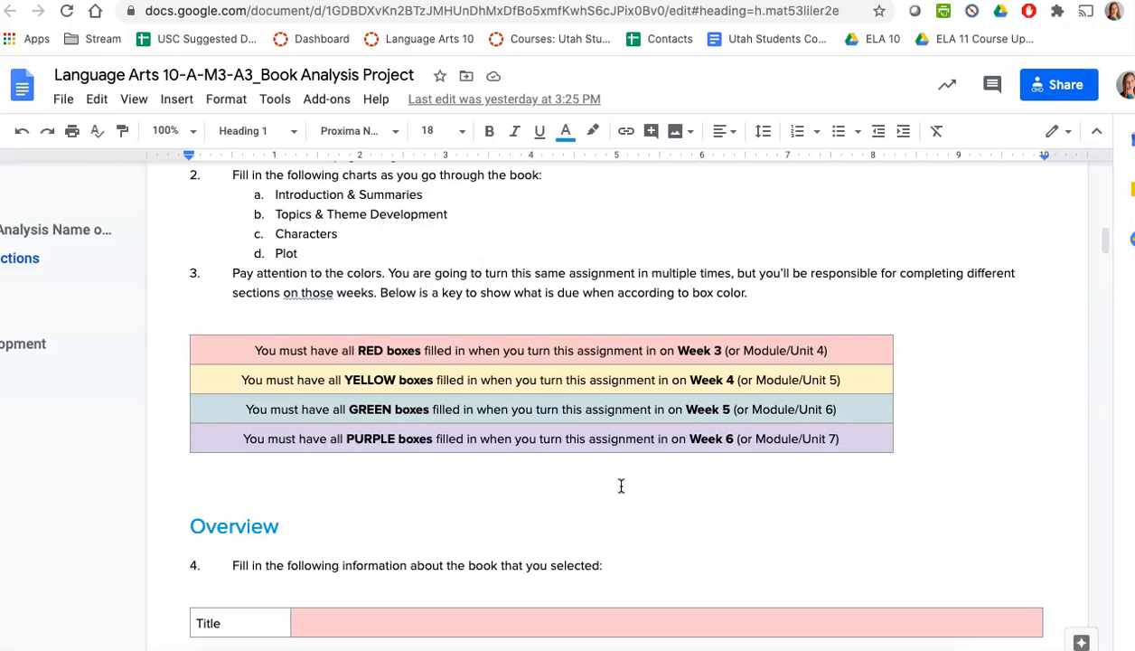
Step: Examine the Overview table's book information rows, from Title to the picture of the student with the book
{"action": "scroll", "coordinate": [621, 486], "scroll_direction": "down", "scroll_amount": 5}
{"action": "scroll", "coordinate": [621, 486], "scroll_direction": "up", "scroll_amount": 2}
{"action": "scroll", "coordinate": [621, 487], "scroll_direction": "down", "scroll_amount": 1}
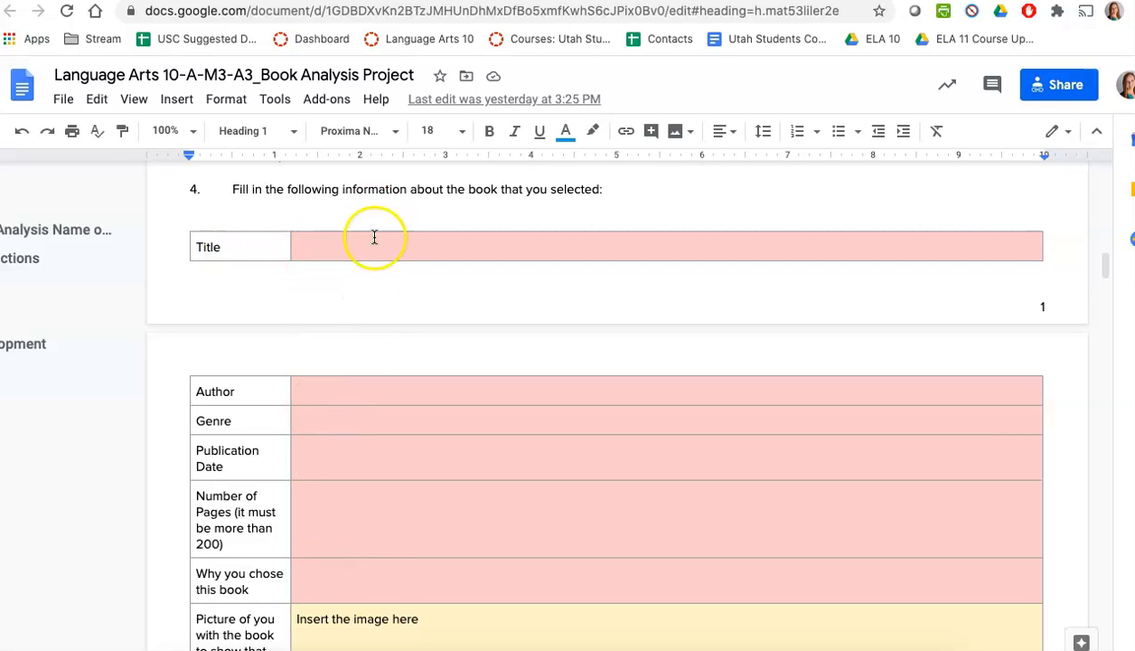
{"action": "scroll", "coordinate": [371, 540], "scroll_direction": "down", "scroll_amount": 5}
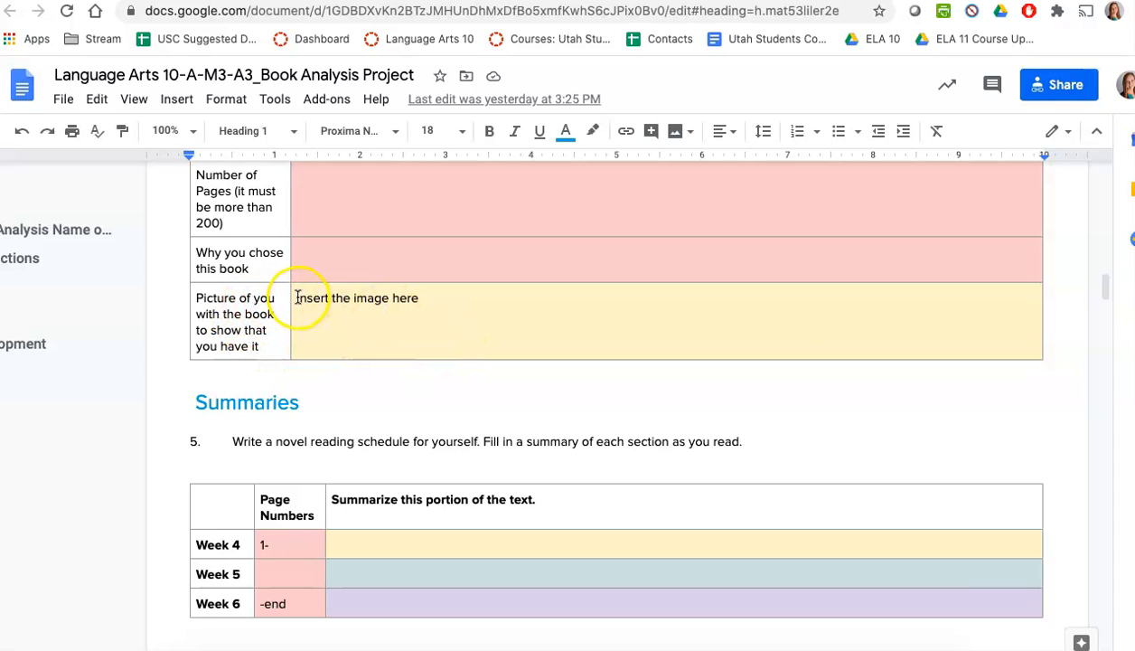
Step: Review the Summaries reading schedule and highlight its Page Numbers cells for Weeks 4 to 6
{"action": "scroll", "coordinate": [458, 298], "scroll_direction": "down", "scroll_amount": 5}
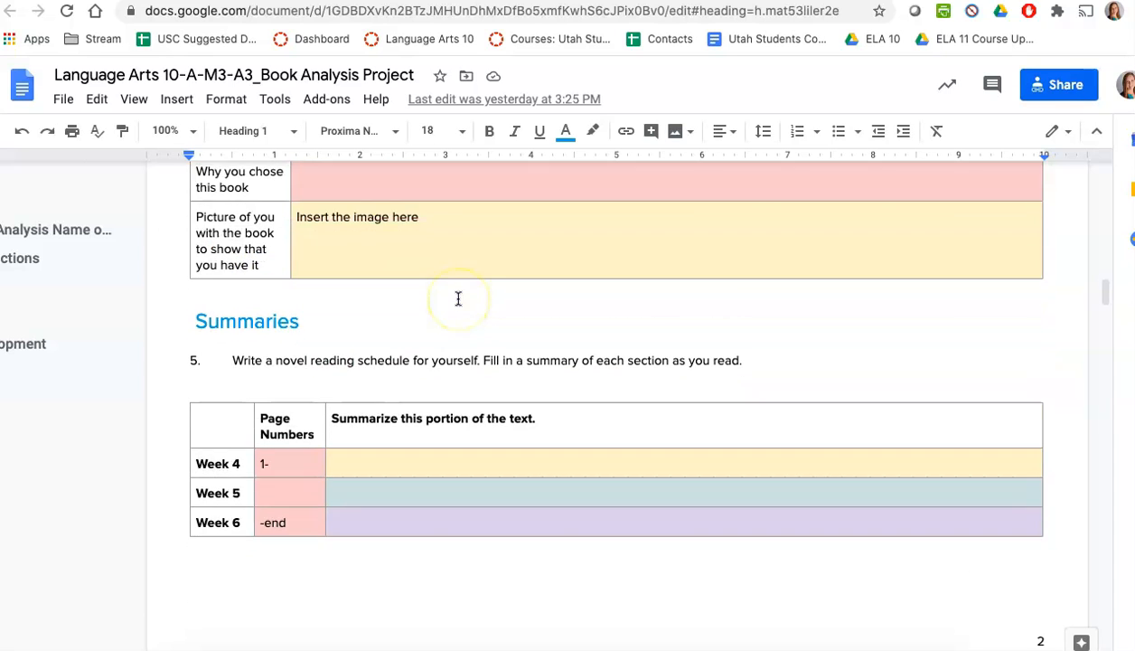
{"action": "scroll", "coordinate": [459, 298], "scroll_direction": "up", "scroll_amount": 2}
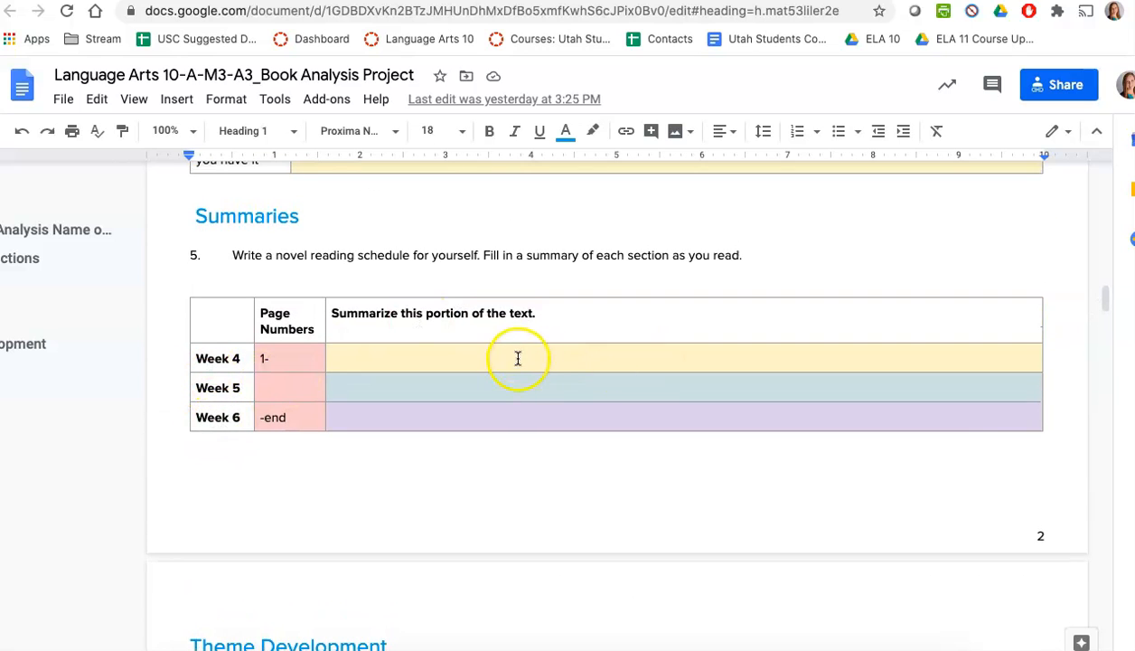
{"action": "left_click", "coordinate": [512, 393]}
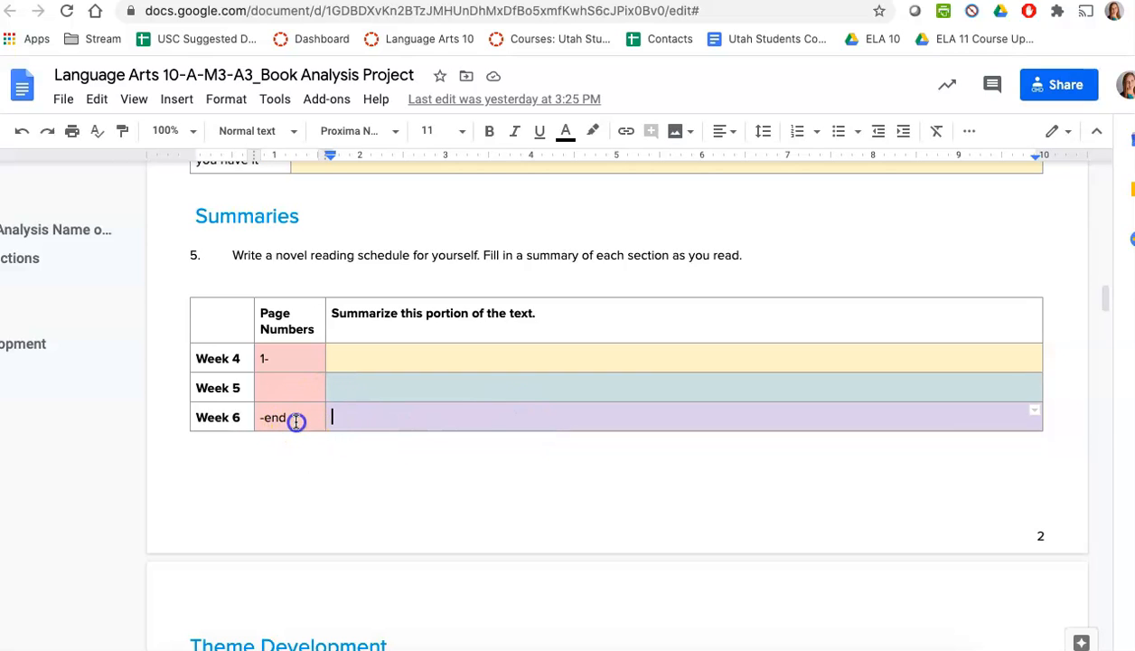
{"action": "left_click_drag", "start_coordinate": [296, 421], "coordinate": [289, 358]}
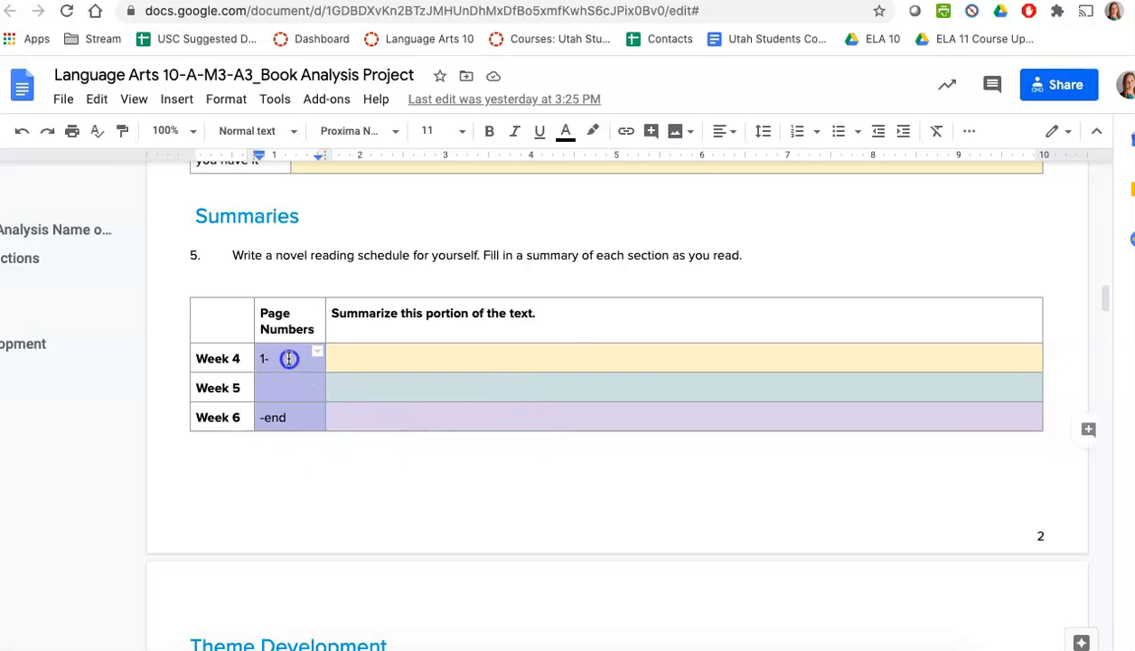
{"action": "left_click", "coordinate": [571, 339]}
Step: Look through the Theme Development, Characters and Plot sections down to the elements of plot table
{"action": "scroll", "coordinate": [572, 399], "scroll_direction": "down", "scroll_amount": 3}
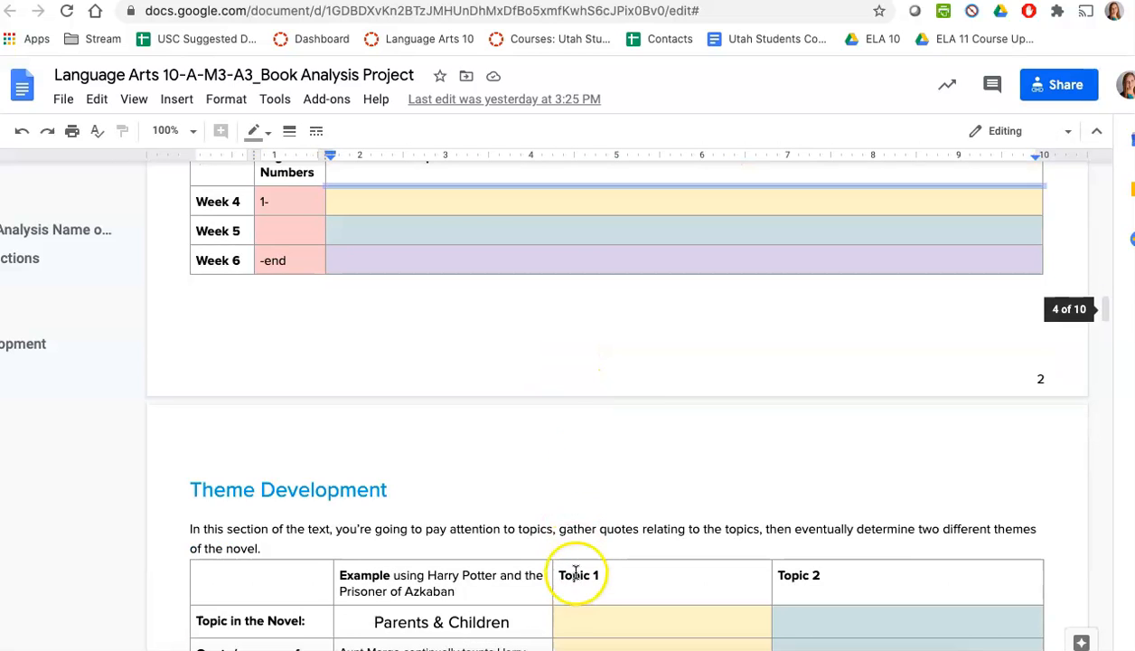
{"action": "scroll", "coordinate": [598, 419], "scroll_direction": "down", "scroll_amount": 2}
{"action": "scroll", "coordinate": [597, 419], "scroll_direction": "down", "scroll_amount": 2}
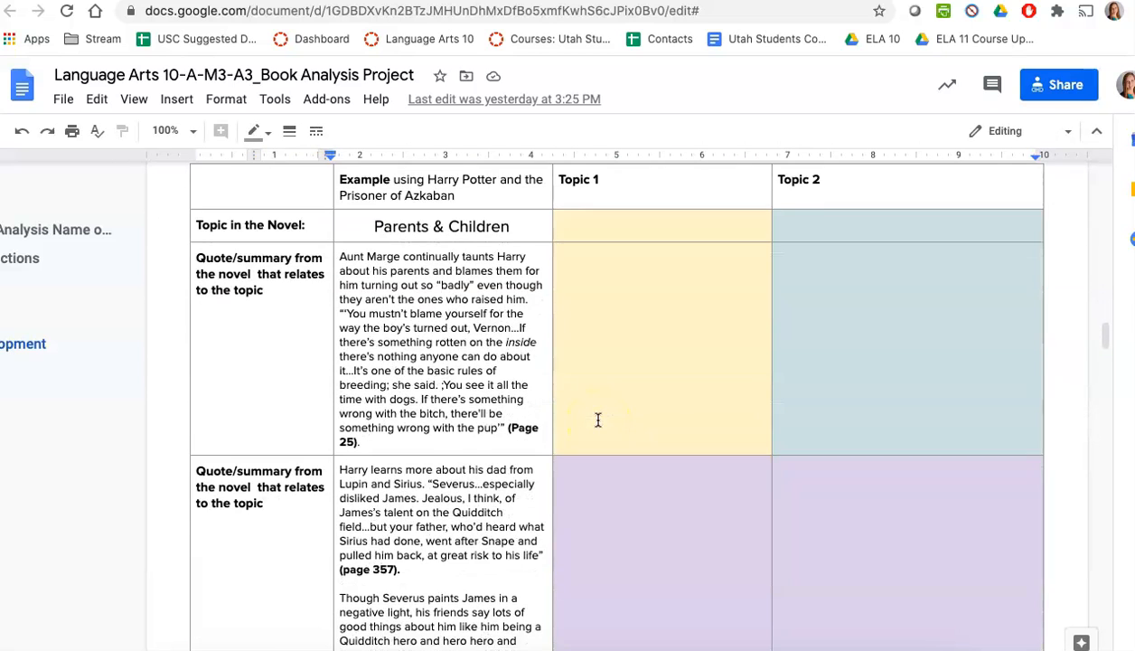
{"action": "scroll", "coordinate": [663, 386], "scroll_direction": "down", "scroll_amount": 12}
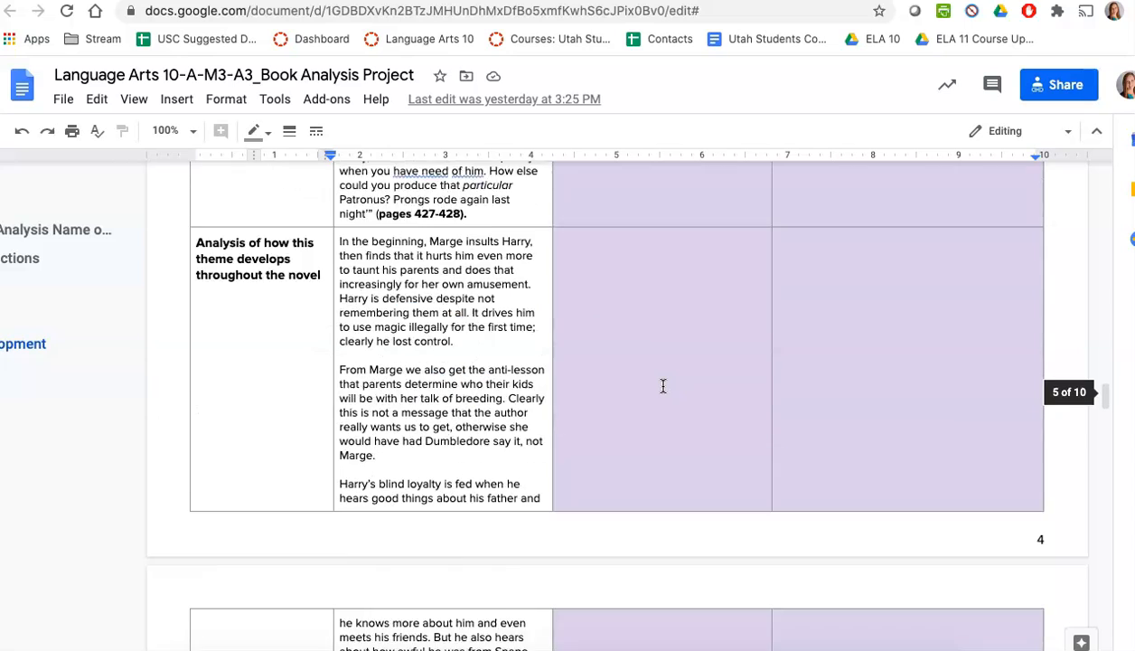
{"action": "scroll", "coordinate": [662, 386], "scroll_direction": "down", "scroll_amount": 6}
{"action": "scroll", "coordinate": [663, 386], "scroll_direction": "up", "scroll_amount": 1}
{"action": "scroll", "coordinate": [662, 386], "scroll_direction": "down", "scroll_amount": 2}
{"action": "scroll", "coordinate": [663, 386], "scroll_direction": "down", "scroll_amount": 15}
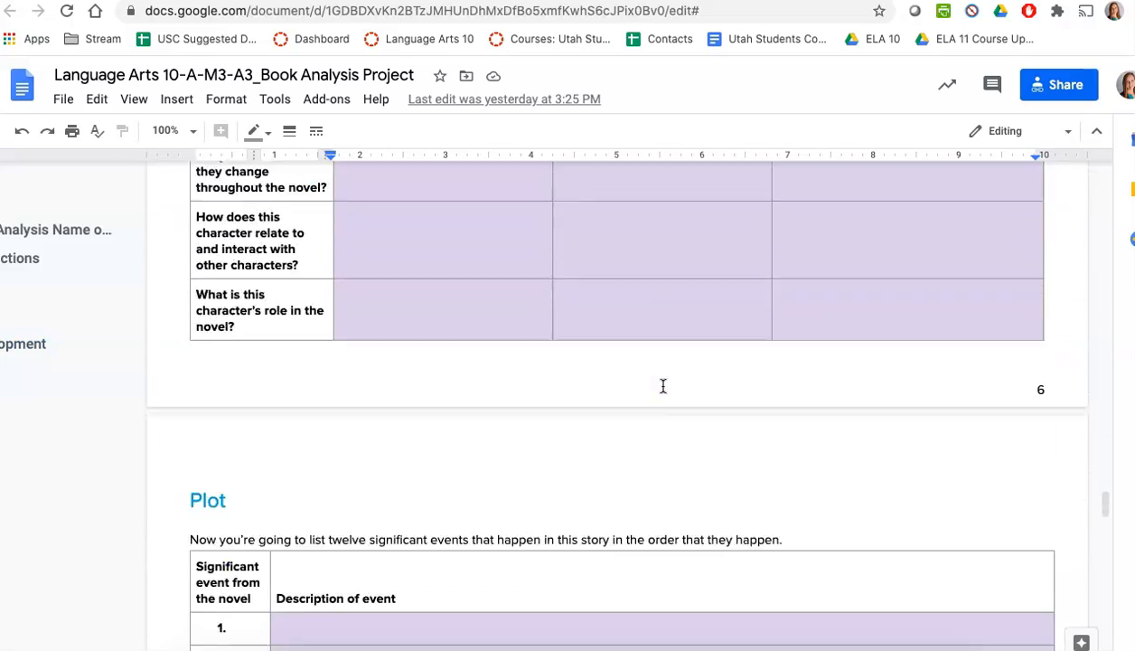
{"action": "scroll", "coordinate": [662, 386], "scroll_direction": "down", "scroll_amount": 15}
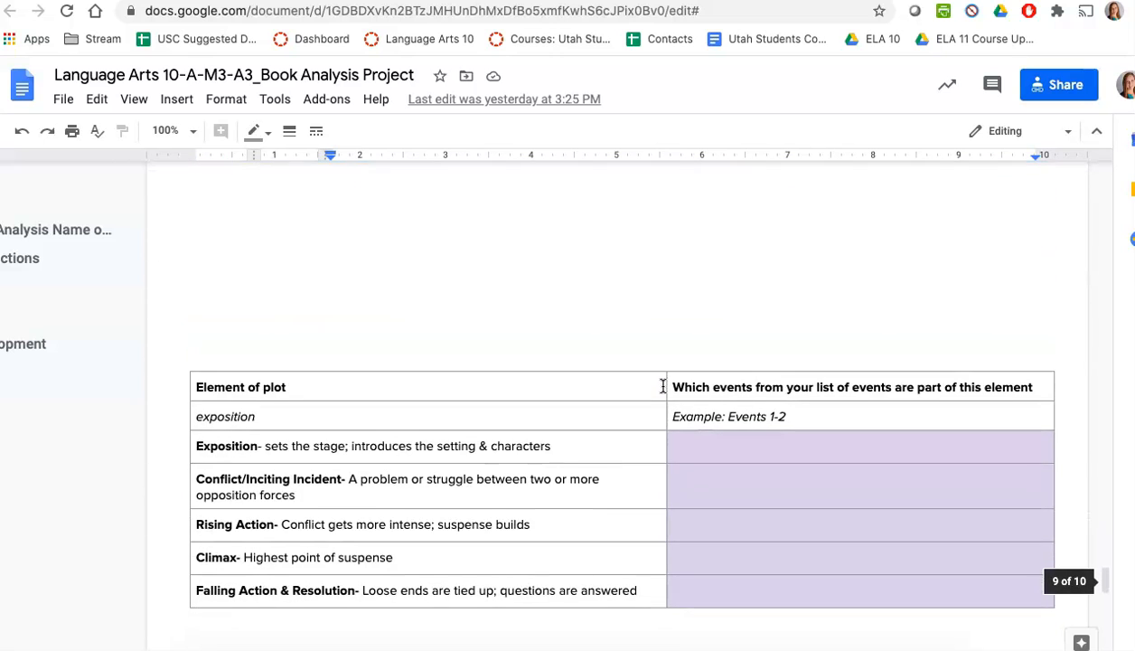
Step: Go back through the Plot, Characters and Theme Development tables to the color key in the Project Instructions
{"action": "scroll", "coordinate": [594, 333], "scroll_direction": "up", "scroll_amount": 20}
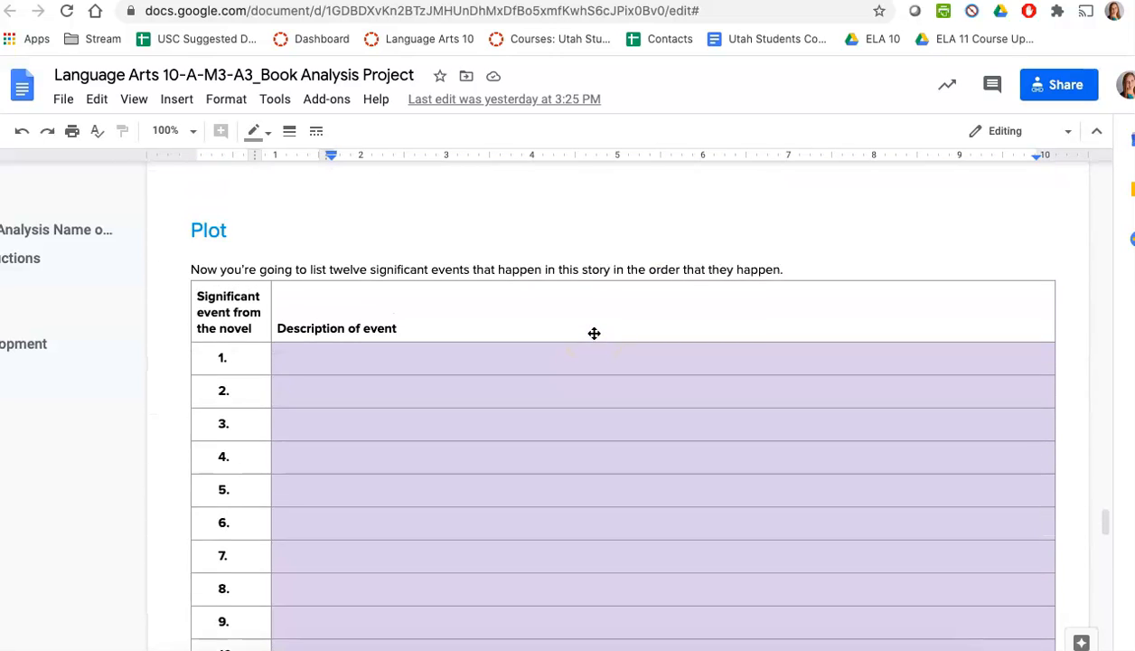
{"action": "scroll", "coordinate": [594, 334], "scroll_direction": "up", "scroll_amount": 10}
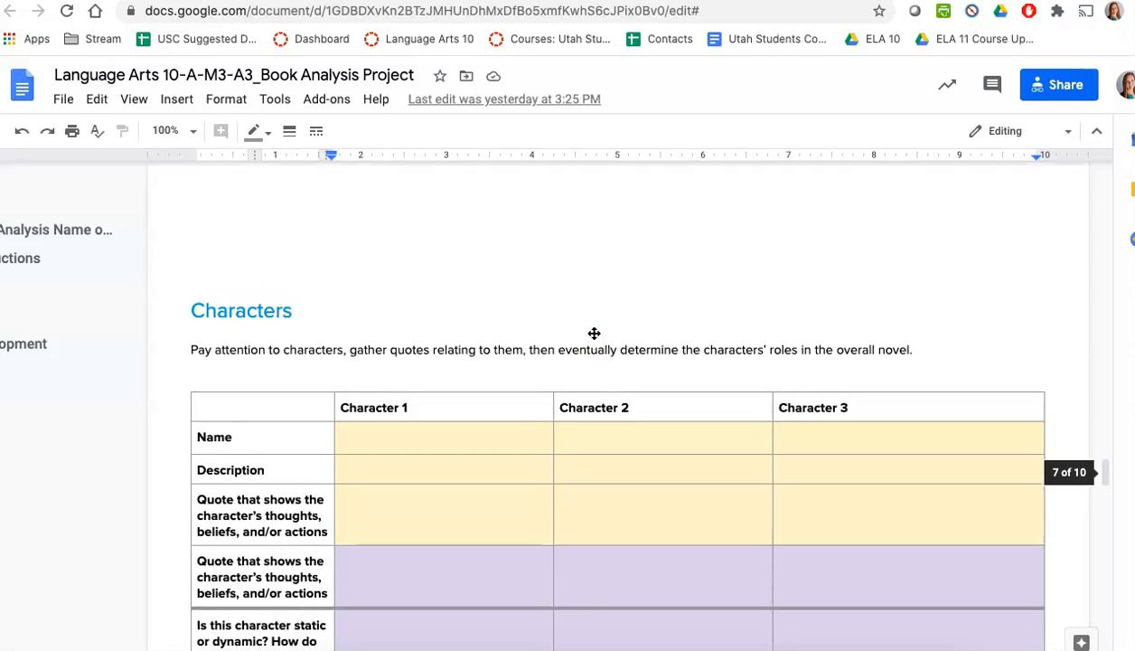
{"action": "scroll", "coordinate": [593, 333], "scroll_direction": "up", "scroll_amount": 15}
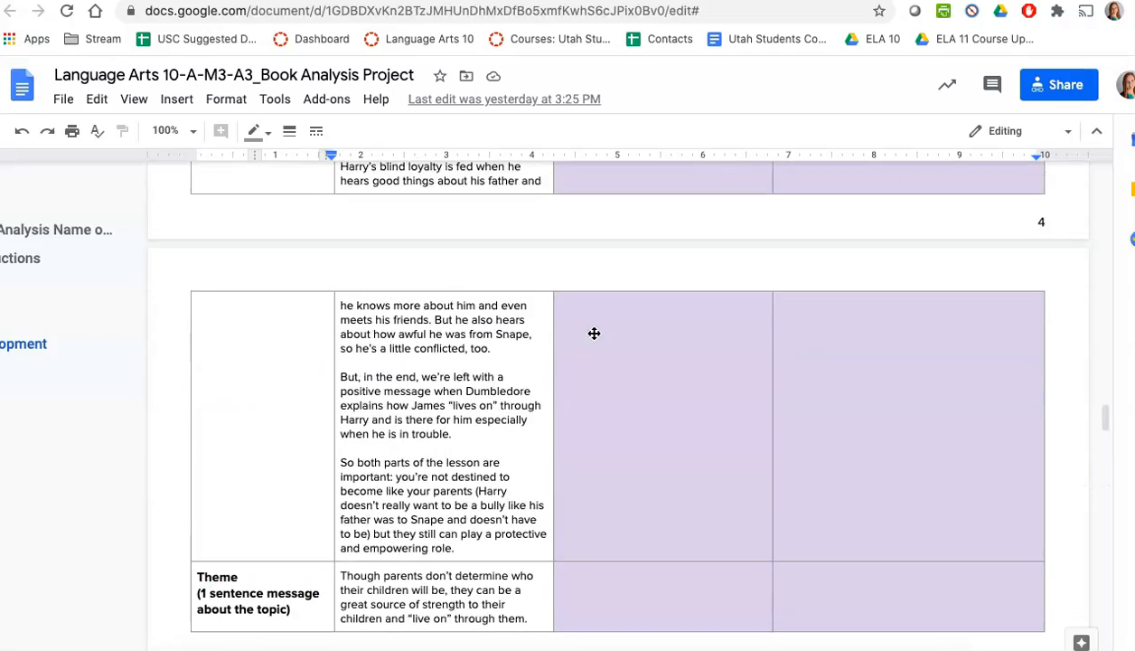
{"action": "scroll", "coordinate": [594, 334], "scroll_direction": "up", "scroll_amount": 20}
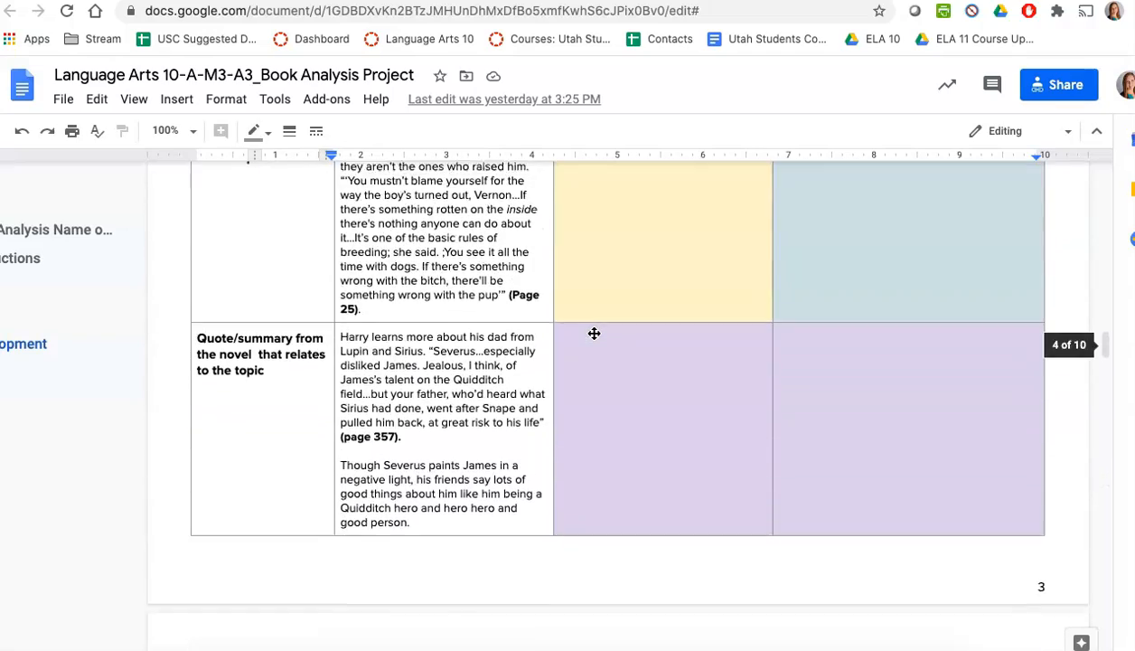
{"action": "scroll", "coordinate": [594, 334], "scroll_direction": "up", "scroll_amount": 10}
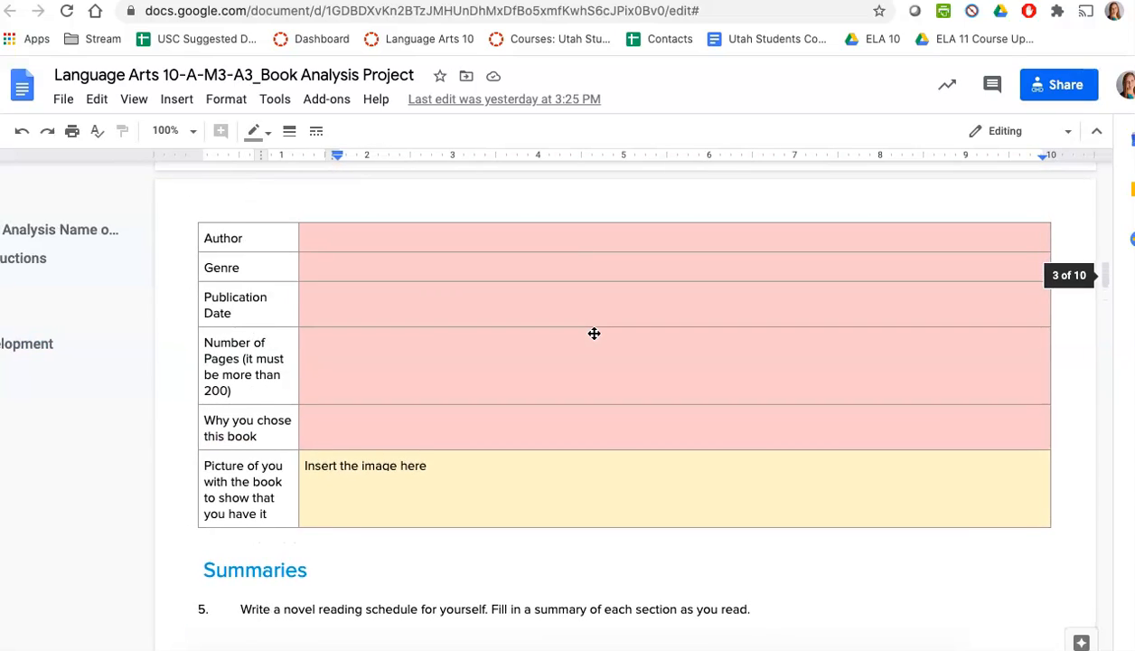
{"action": "scroll", "coordinate": [594, 333], "scroll_direction": "up", "scroll_amount": 5}
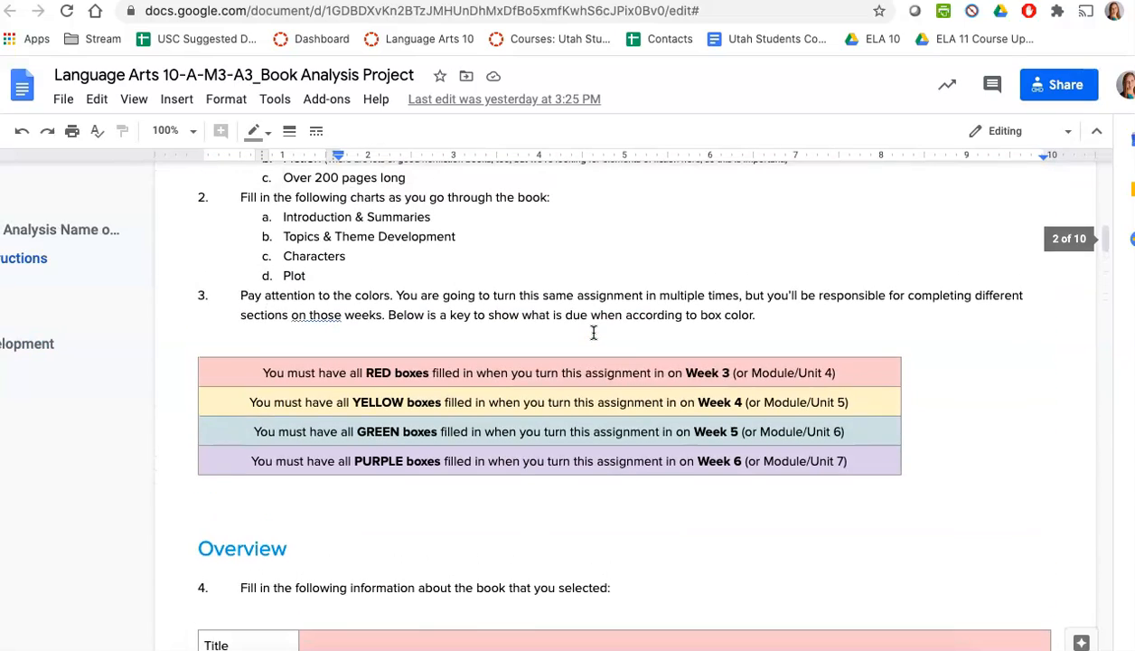
{"action": "scroll", "coordinate": [593, 334], "scroll_direction": "down", "scroll_amount": 3}
{"action": "left_click", "coordinate": [587, 334]}
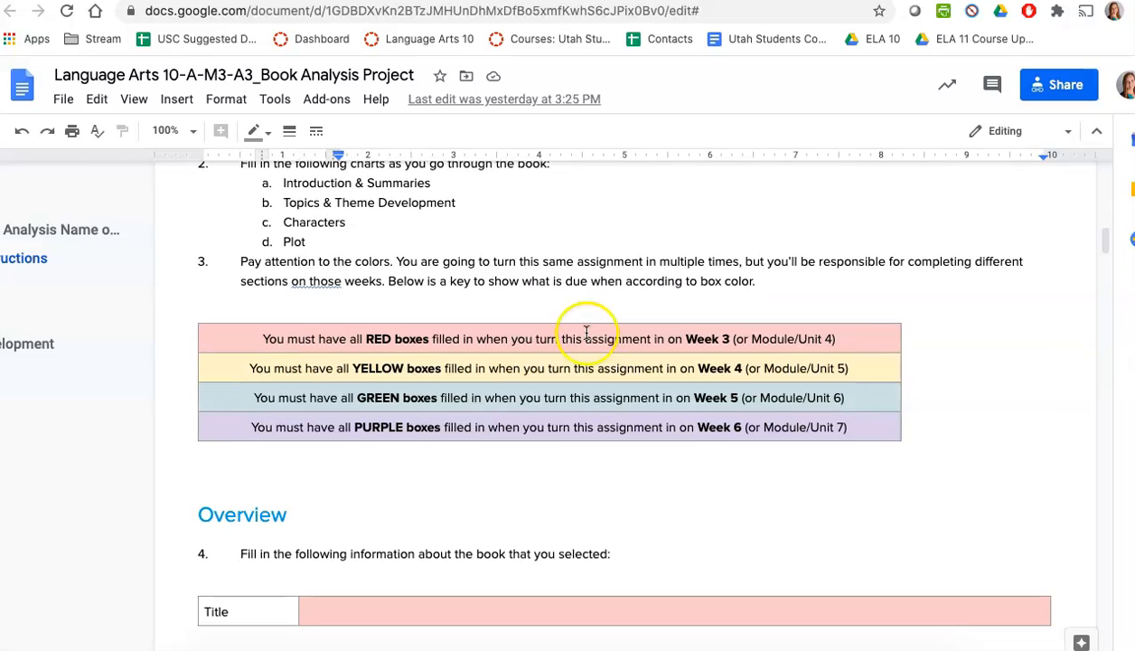
Step: Revisit the Summaries table to check the colors of its weekly summary boxes
{"action": "scroll", "coordinate": [675, 430], "scroll_direction": "down", "scroll_amount": 7}
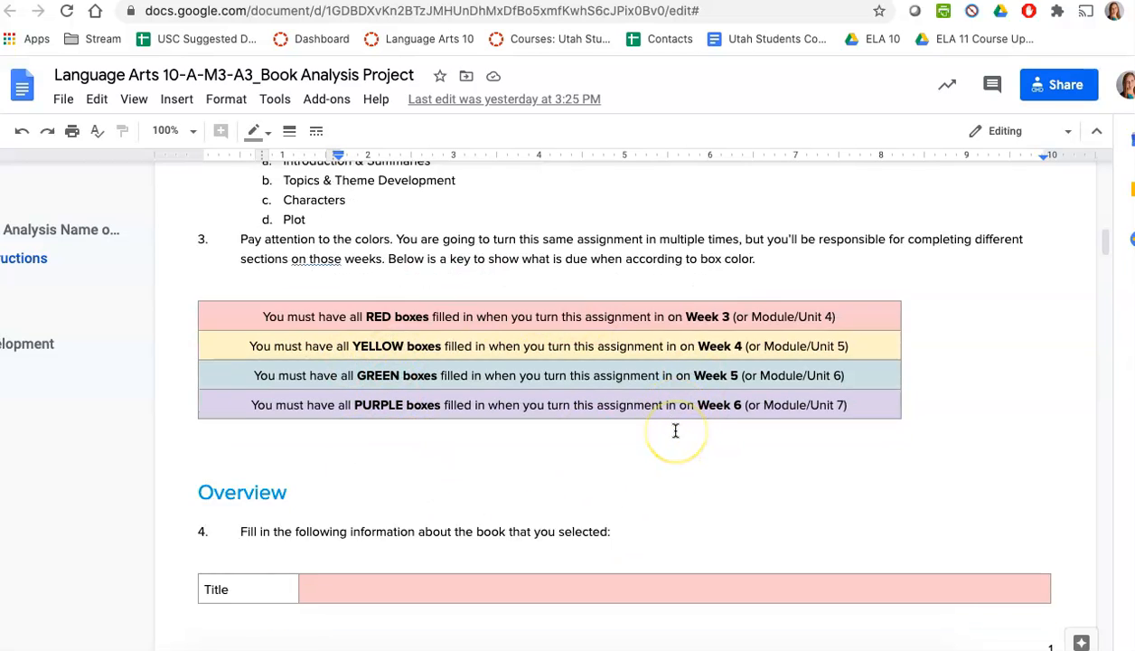
{"action": "scroll", "coordinate": [675, 431], "scroll_direction": "down", "scroll_amount": 4}
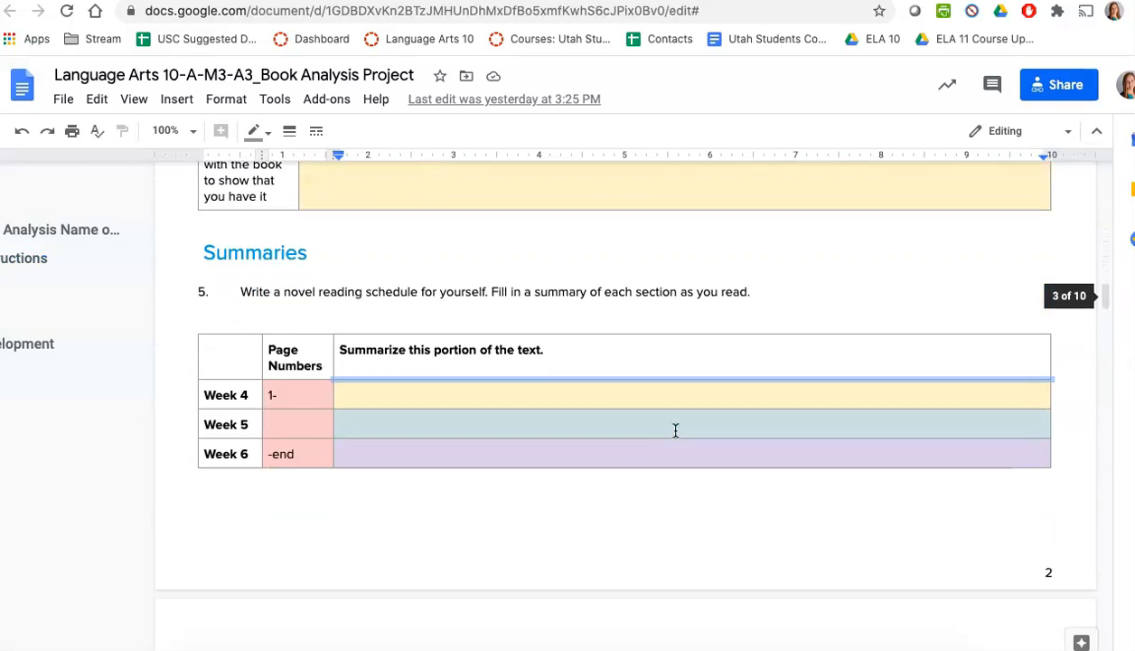
{"action": "scroll", "coordinate": [675, 431], "scroll_direction": "up", "scroll_amount": 2}
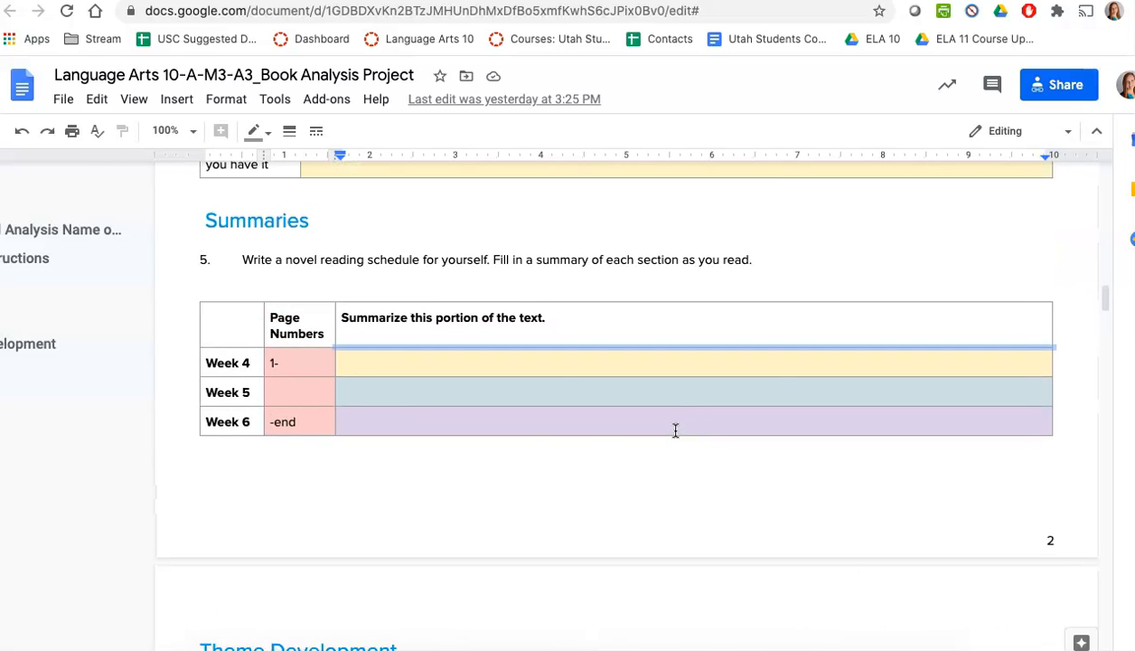
Step: Examine the Theme Development table, highlighting its Harry Potter example column and following the example down to the Theme row
{"action": "scroll", "coordinate": [675, 430], "scroll_direction": "down", "scroll_amount": 5}
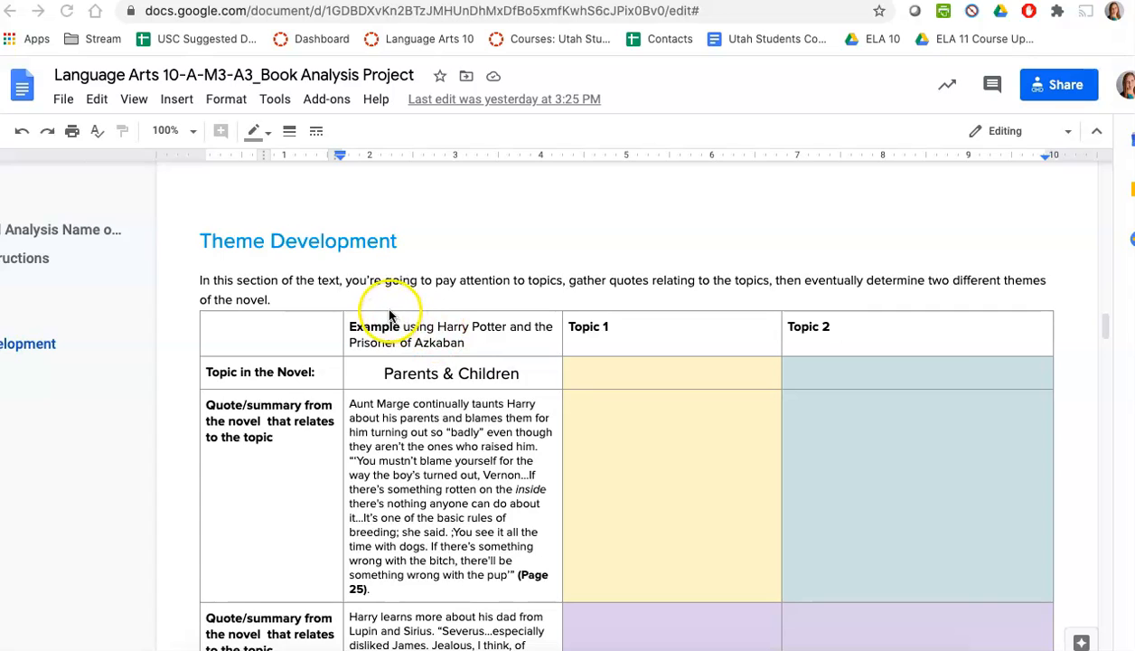
{"action": "scroll", "coordinate": [390, 319], "scroll_direction": "down", "scroll_amount": 2}
{"action": "scroll", "coordinate": [390, 318], "scroll_direction": "up", "scroll_amount": 1}
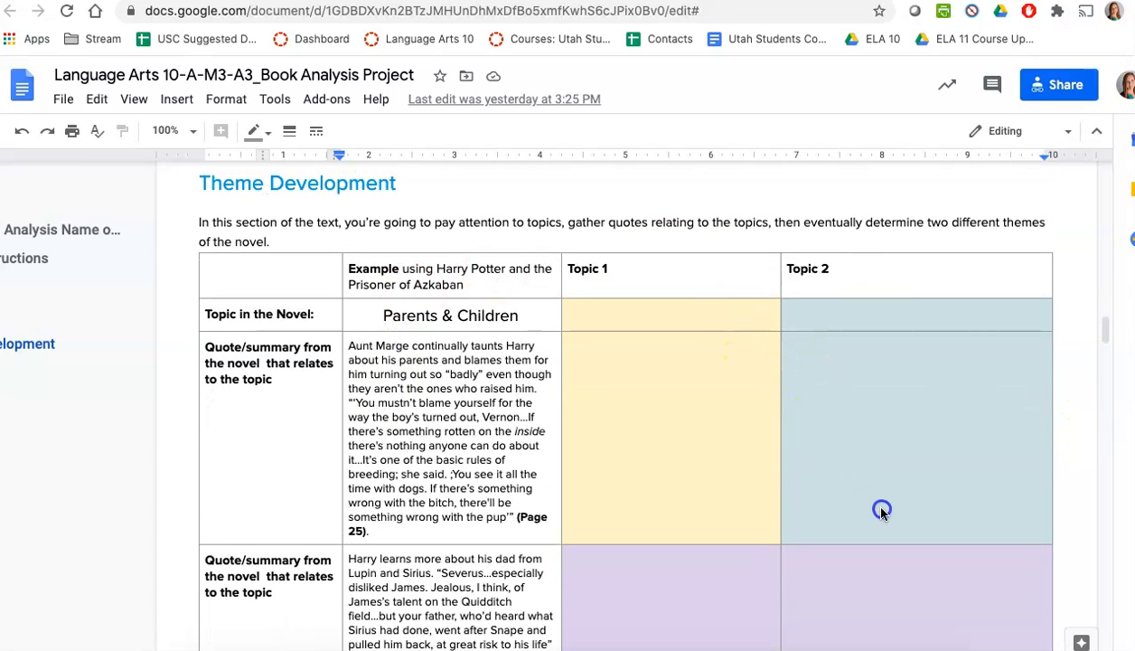
{"action": "left_click", "coordinate": [353, 275]}
{"action": "left_click_drag", "start_coordinate": [351, 270], "coordinate": [380, 431]}
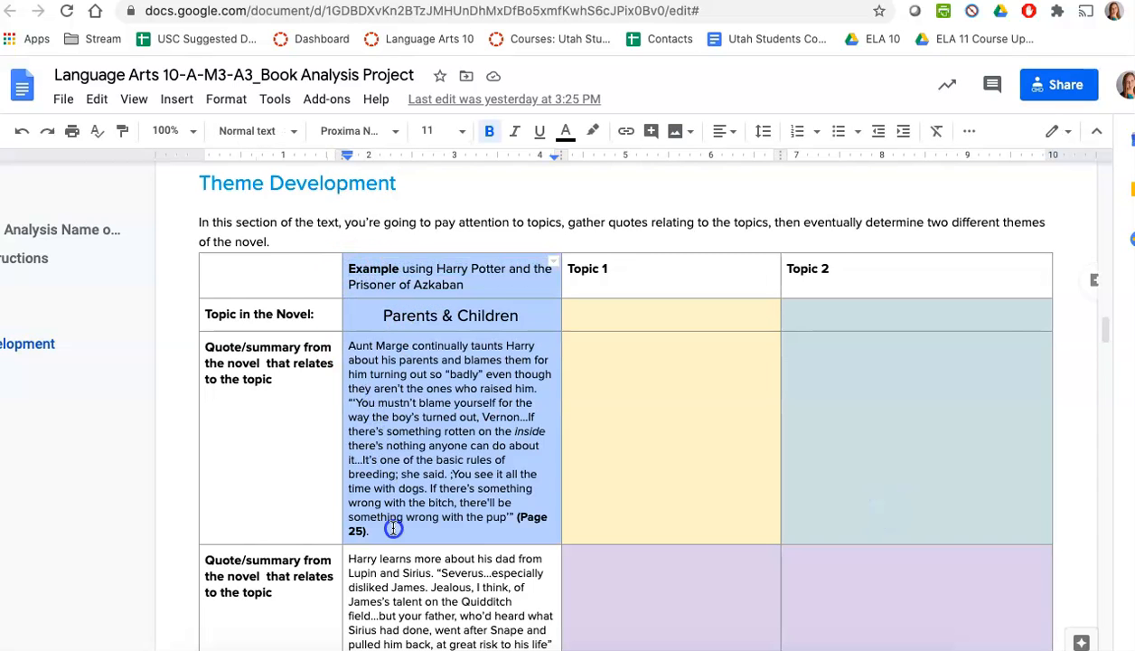
{"action": "left_click_drag", "start_coordinate": [393, 528], "coordinate": [379, 579]}
{"action": "scroll", "coordinate": [433, 506], "scroll_direction": "down", "scroll_amount": 10}
{"action": "scroll", "coordinate": [443, 471], "scroll_direction": "down", "scroll_amount": 6}
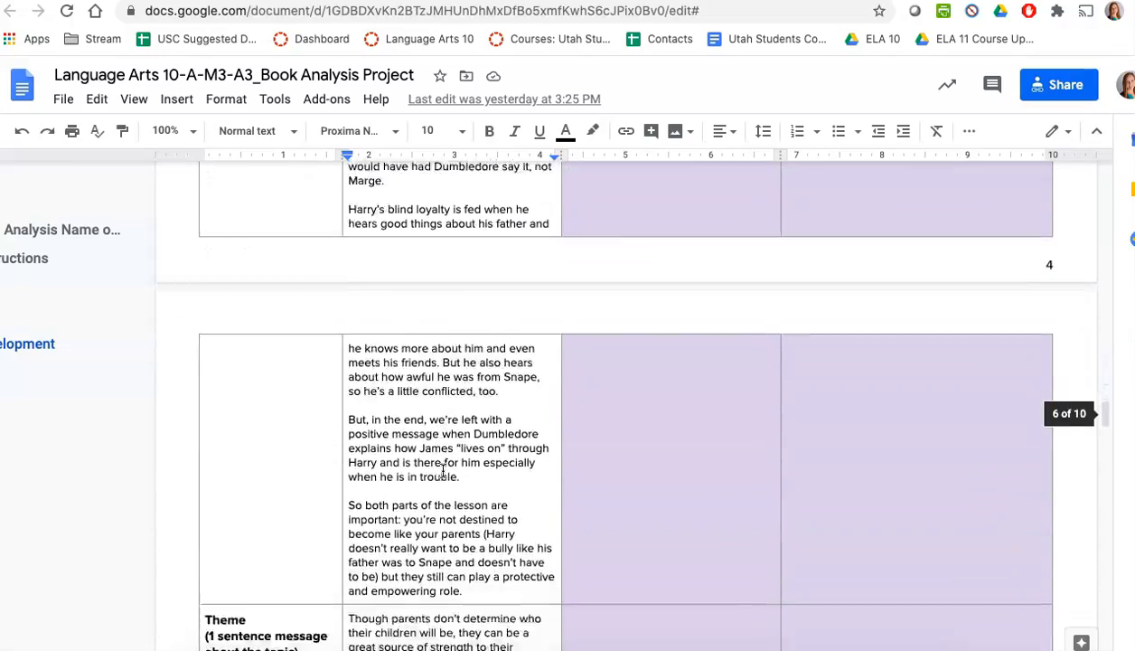
Step: Go back from the Theme Development table to the novel analysis title page and check its book name and student name placeholders
{"action": "scroll", "coordinate": [443, 471], "scroll_direction": "down", "scroll_amount": 3}
{"action": "scroll", "coordinate": [443, 471], "scroll_direction": "up", "scroll_amount": 10}
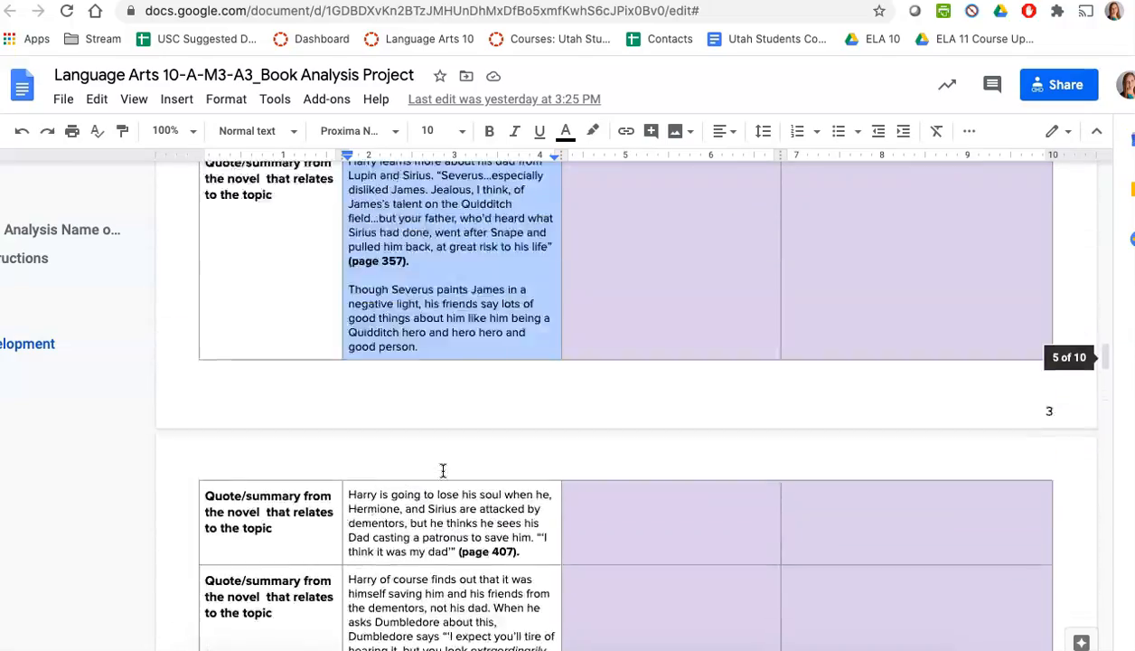
{"action": "scroll", "coordinate": [443, 471], "scroll_direction": "up", "scroll_amount": 10}
{"action": "scroll", "coordinate": [443, 471], "scroll_direction": "up", "scroll_amount": 10}
{"action": "left_click", "coordinate": [211, 488]}
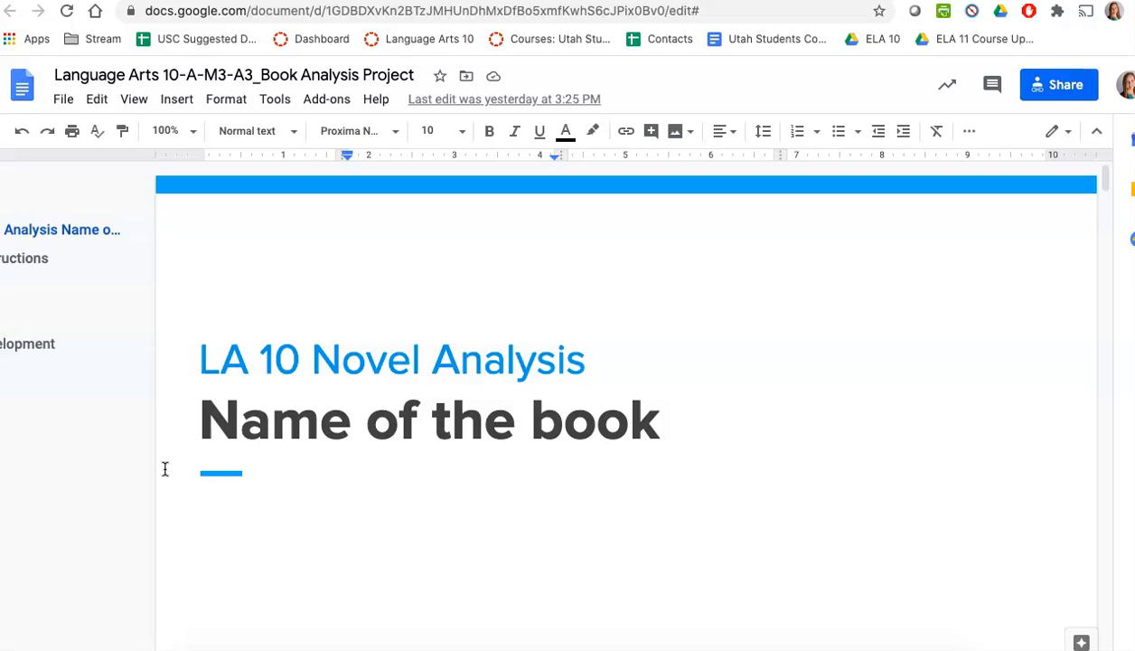
{"action": "scroll", "coordinate": [271, 407], "scroll_direction": "down", "scroll_amount": 6}
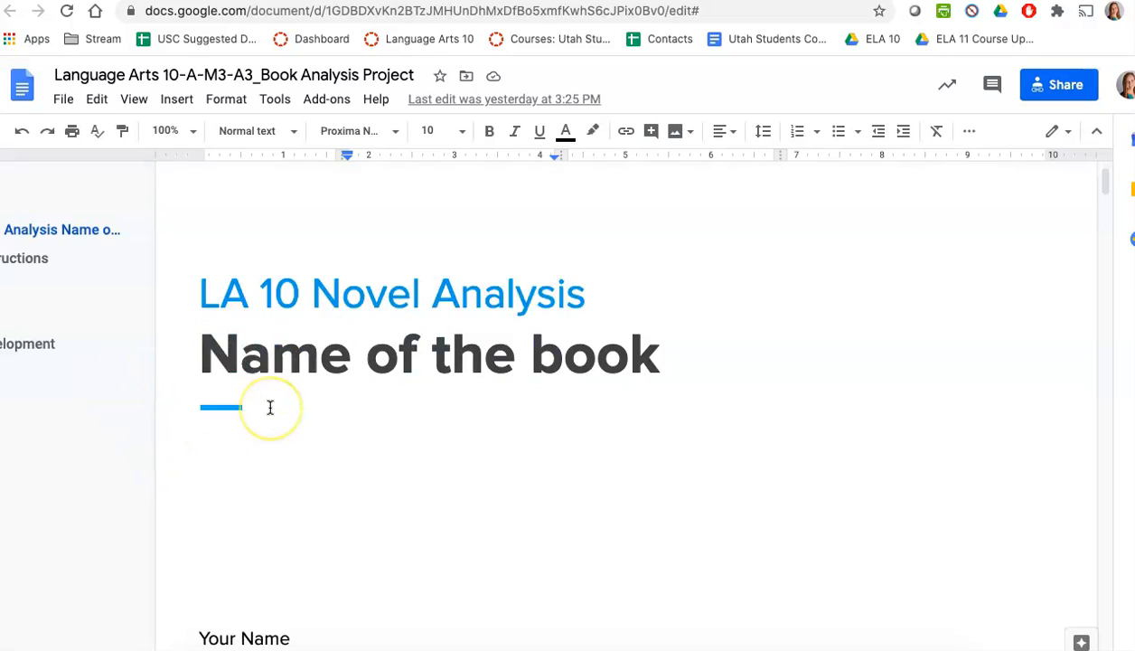
{"action": "scroll", "coordinate": [269, 407], "scroll_direction": "down", "scroll_amount": 6}
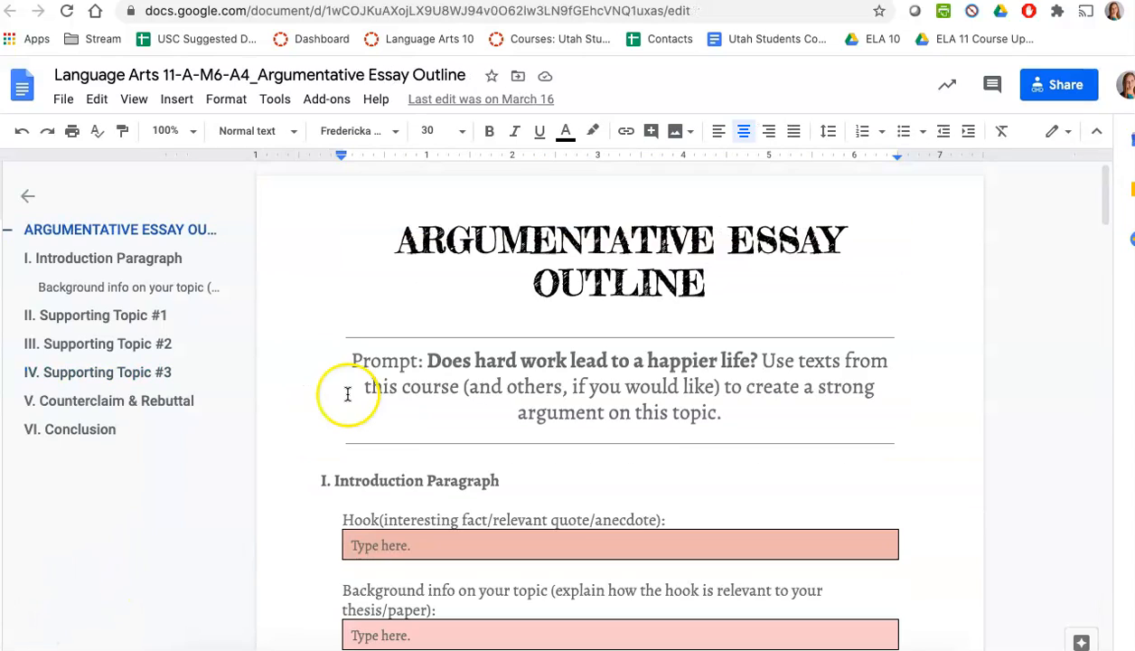
Step: Look through the Argumentative Essay Outline's color-coded boxes from the prompt to the final call to action, selecting that last box, and return to the title
{"action": "scroll", "coordinate": [937, 299], "scroll_direction": "down", "scroll_amount": 3}
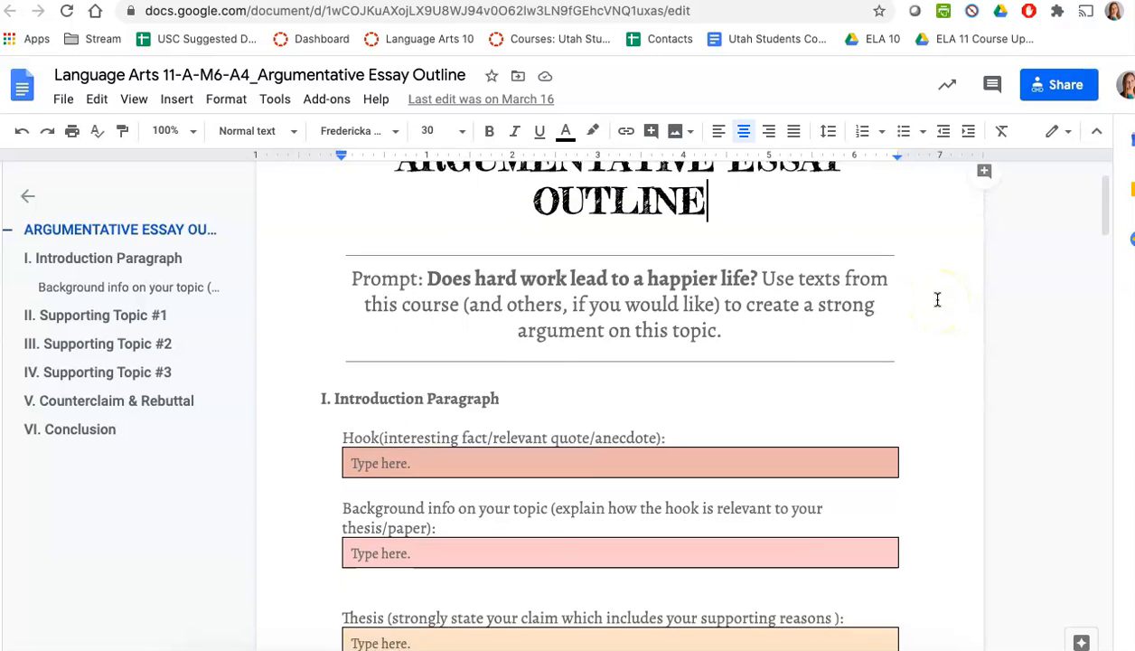
{"action": "scroll", "coordinate": [937, 299], "scroll_direction": "down", "scroll_amount": 7}
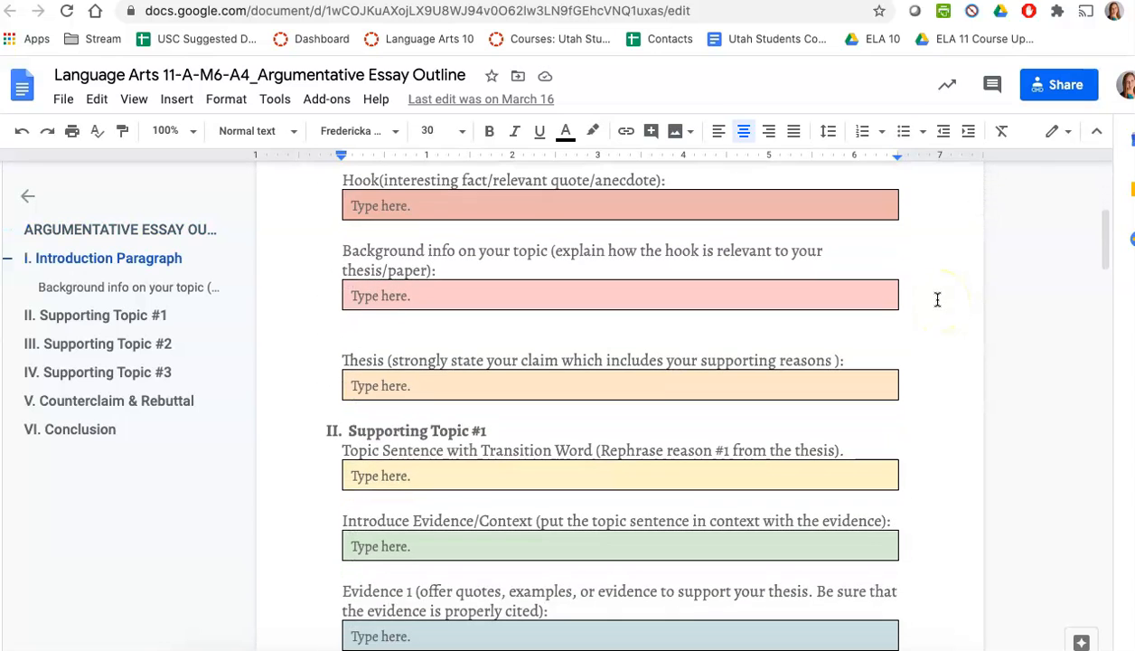
{"action": "scroll", "coordinate": [938, 299], "scroll_direction": "down", "scroll_amount": 10}
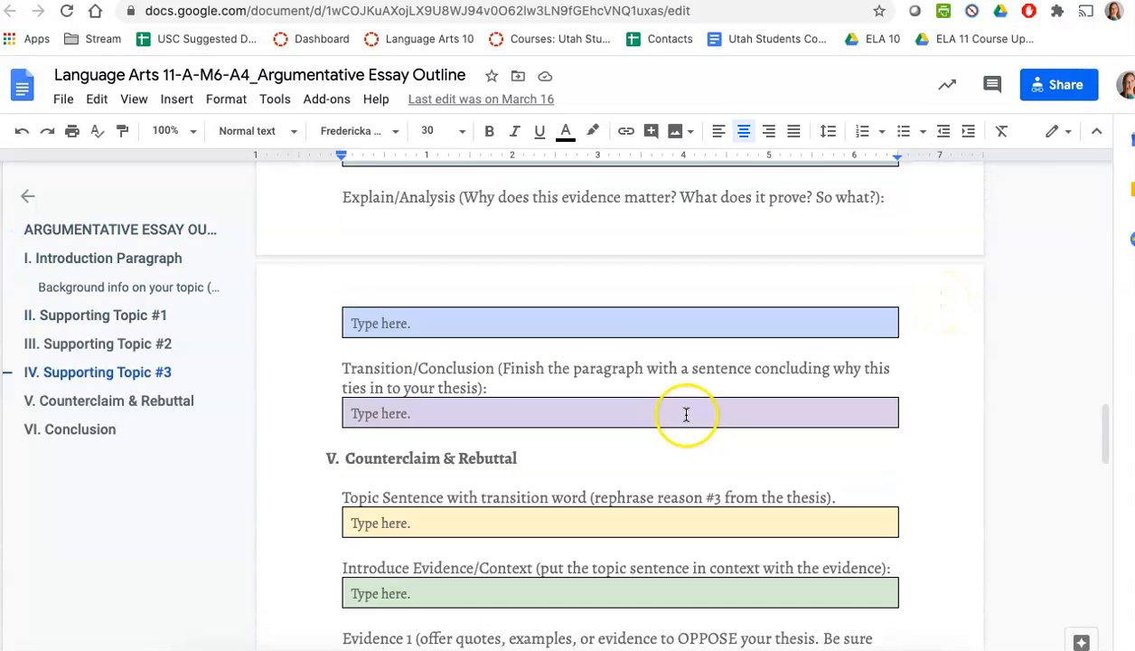
{"action": "scroll", "coordinate": [686, 414], "scroll_direction": "down", "scroll_amount": 13}
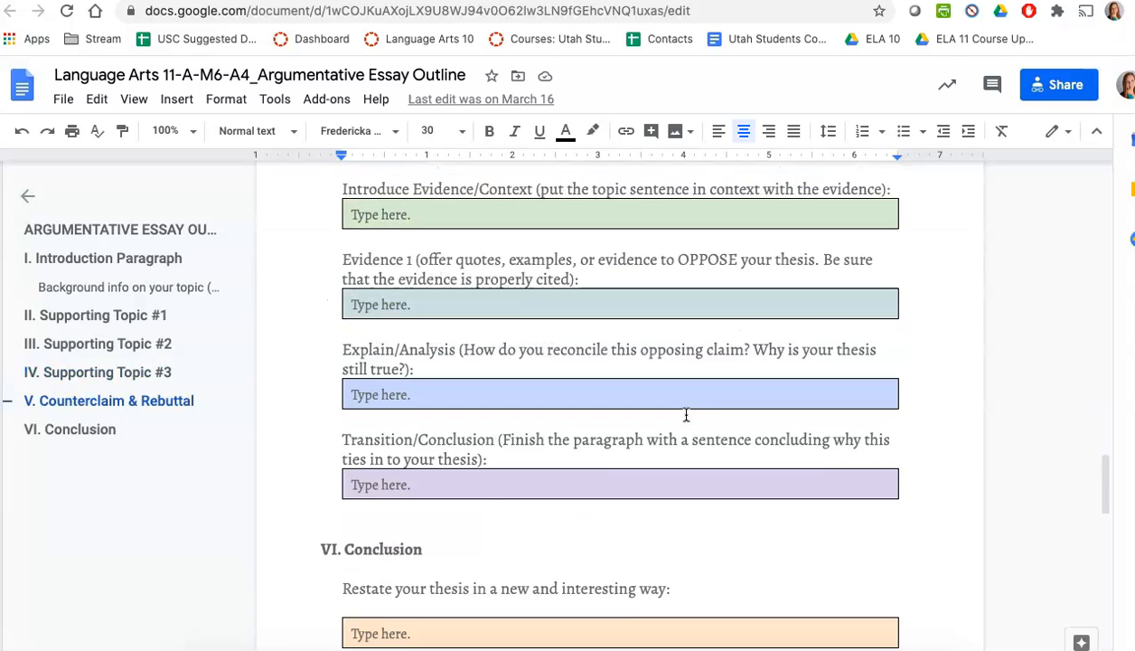
{"action": "scroll", "coordinate": [686, 414], "scroll_direction": "down", "scroll_amount": 7}
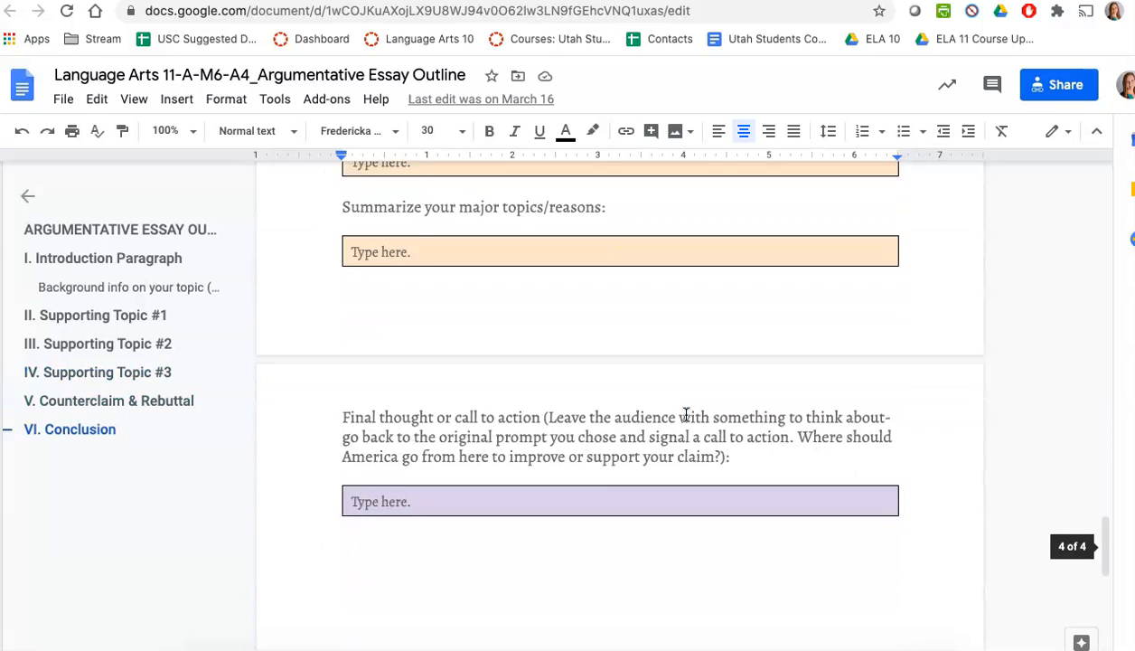
{"action": "left_click", "coordinate": [671, 365]}
{"action": "double_click", "coordinate": [671, 365]}
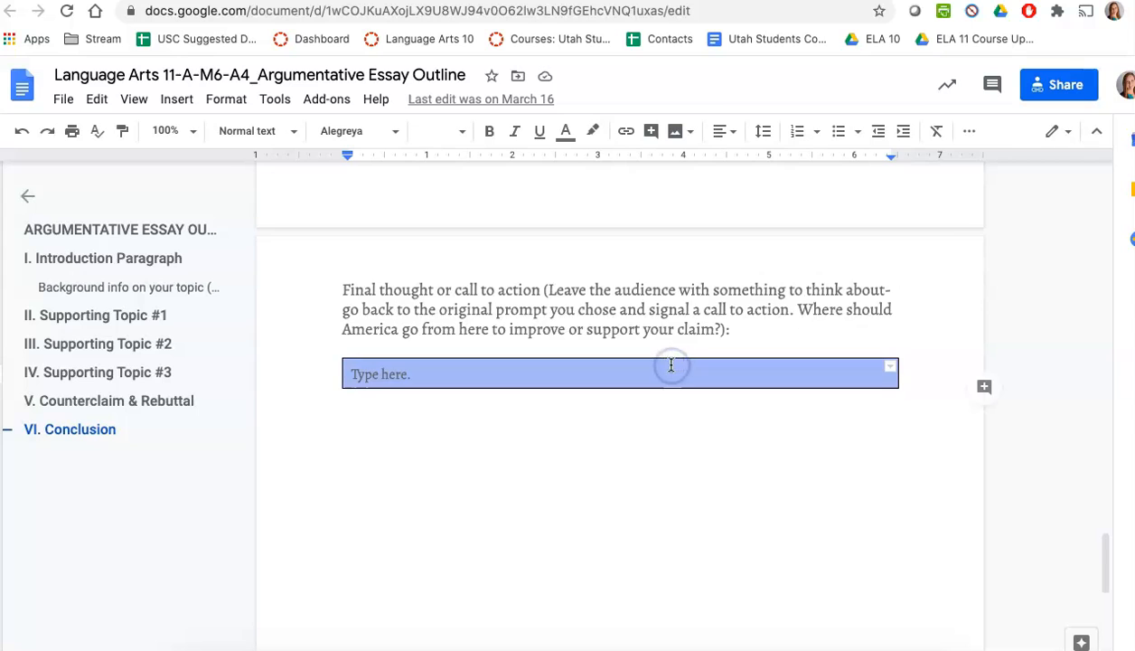
{"action": "scroll", "coordinate": [671, 366], "scroll_direction": "up", "scroll_amount": 20}
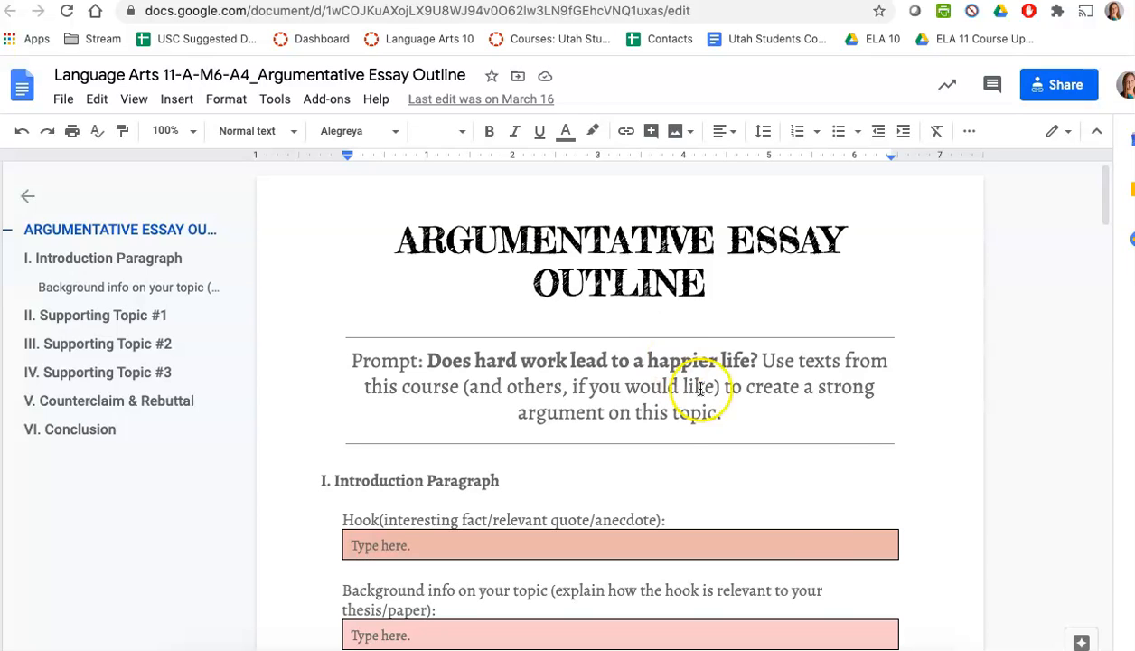
Step: Insert a 1 x 1 table on the blank line above the Thesis prompt and fill its cell with light red
{"action": "scroll", "coordinate": [793, 471], "scroll_direction": "down", "scroll_amount": 3}
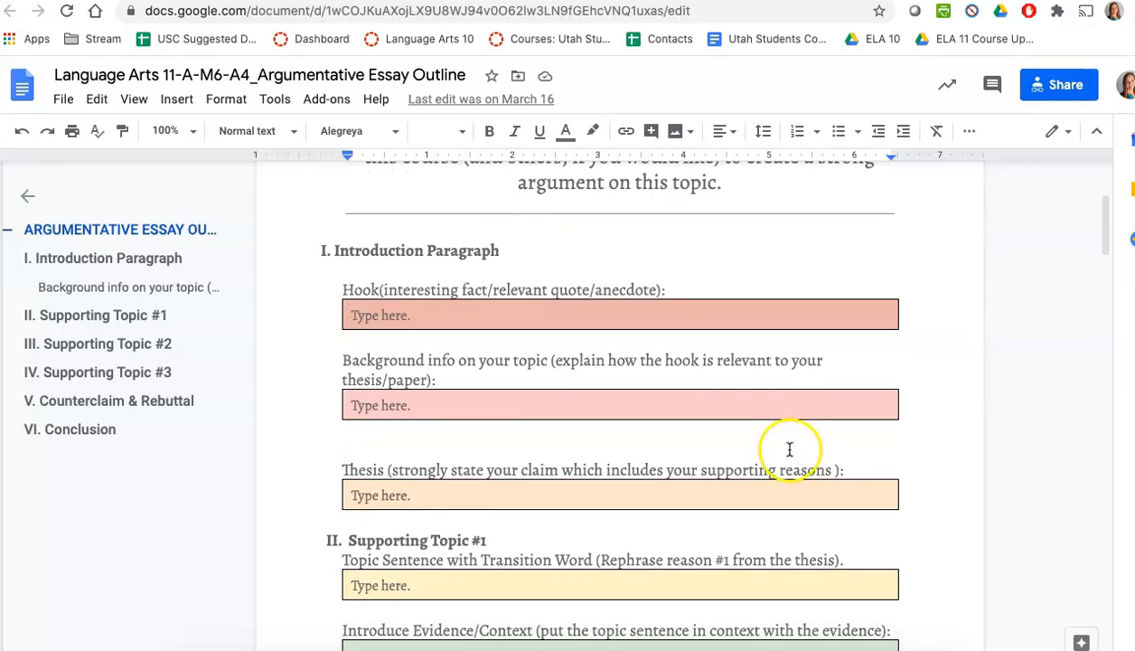
{"action": "left_click", "coordinate": [540, 441]}
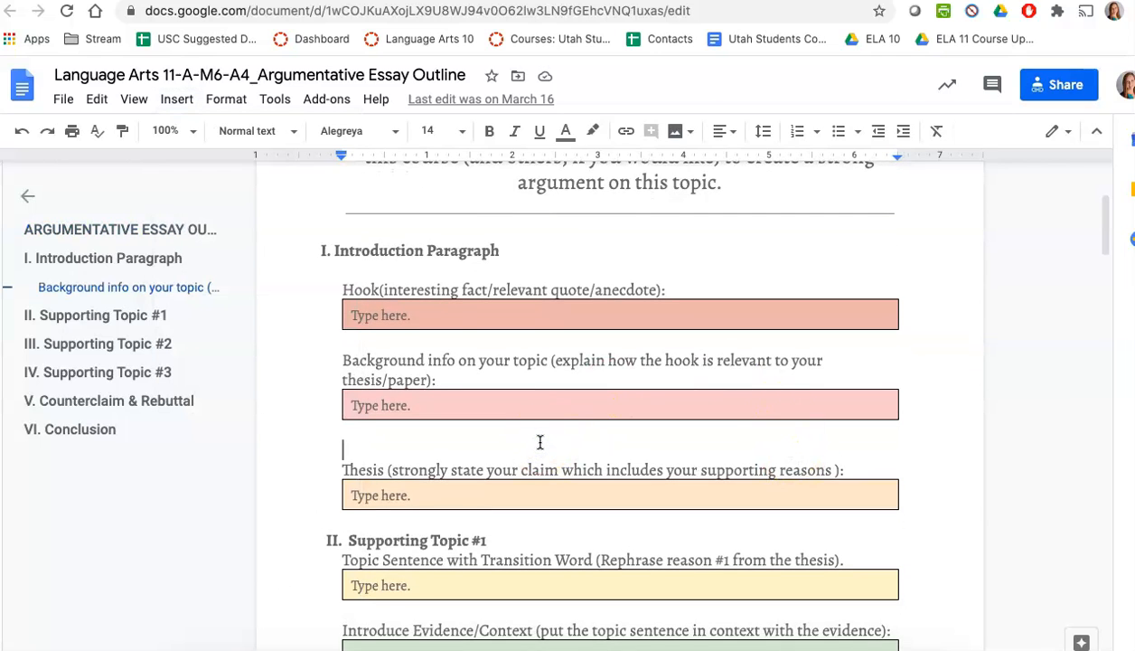
{"action": "left_click", "coordinate": [179, 102]}
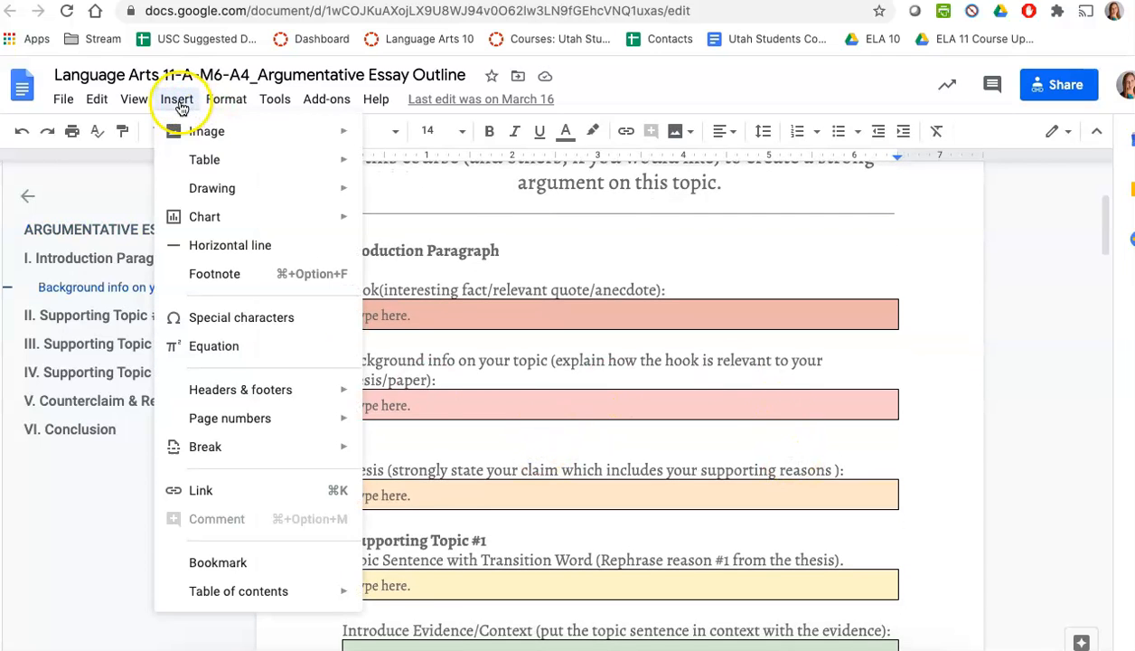
{"action": "mouse_move", "coordinate": [321, 168]}
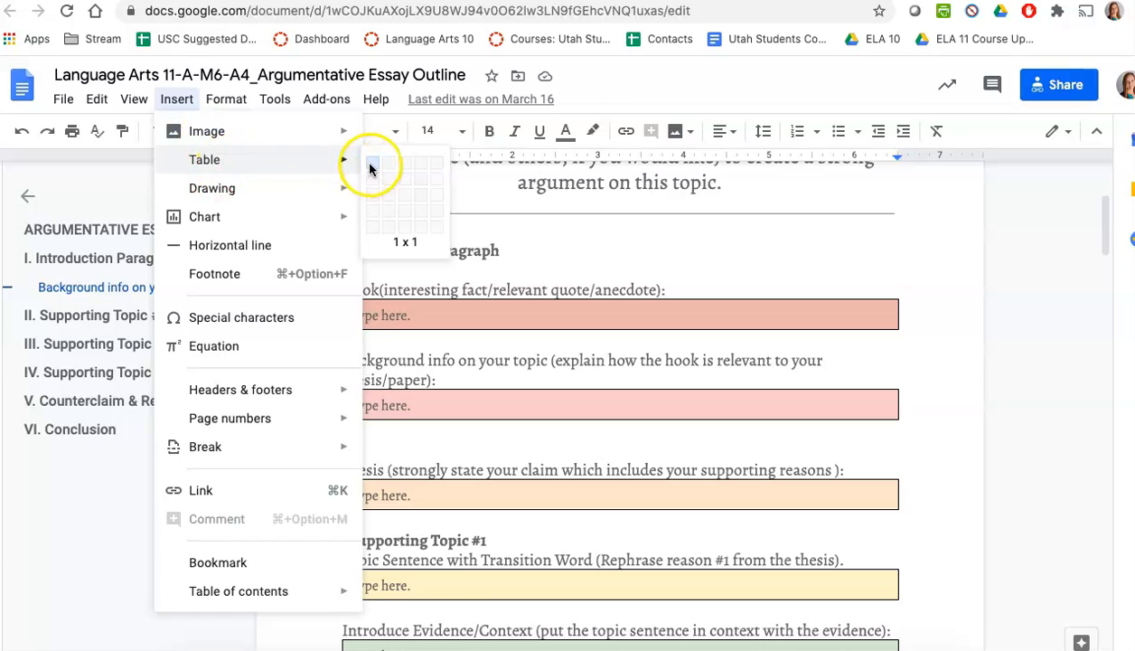
{"action": "left_click", "coordinate": [371, 168]}
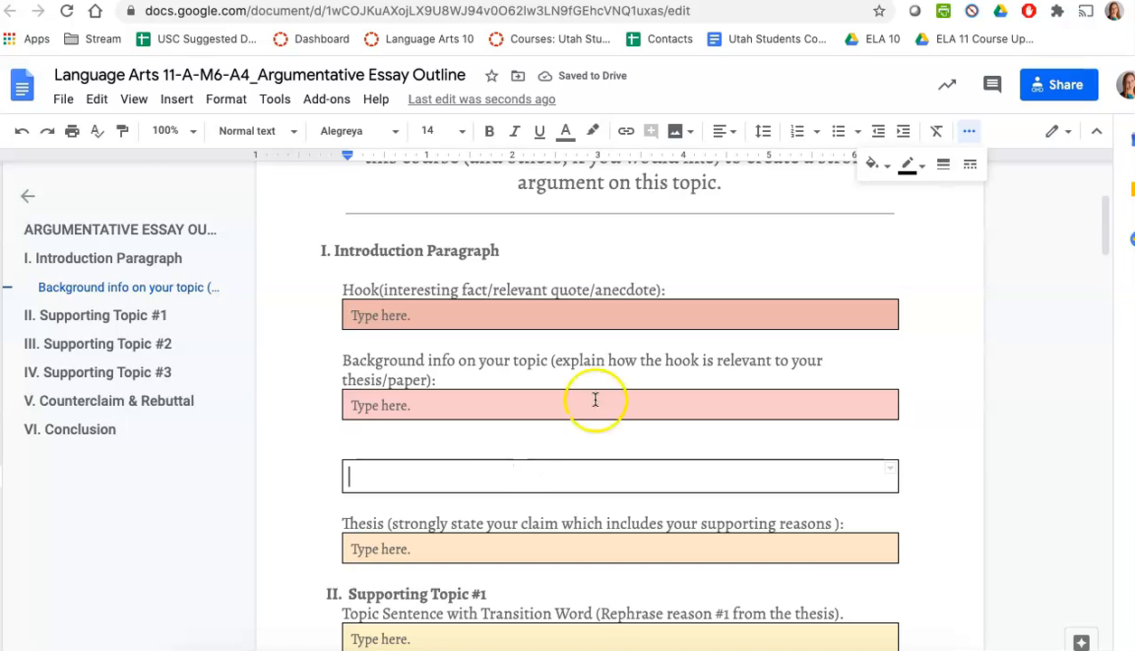
{"action": "left_click", "coordinate": [892, 165]}
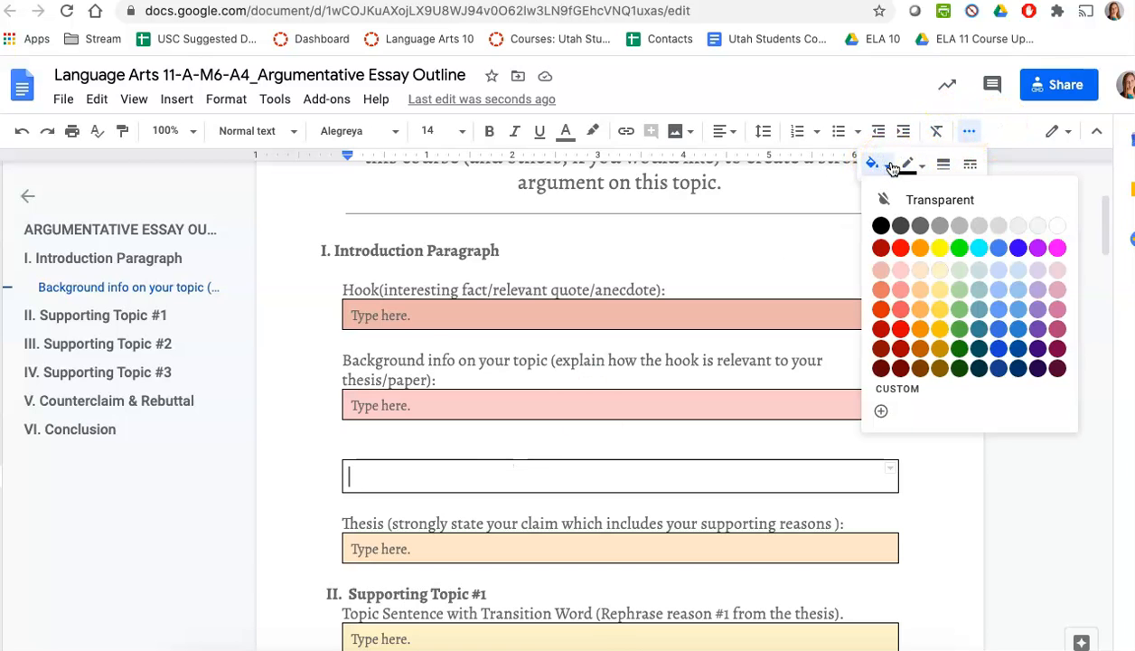
{"action": "left_click", "coordinate": [900, 269]}
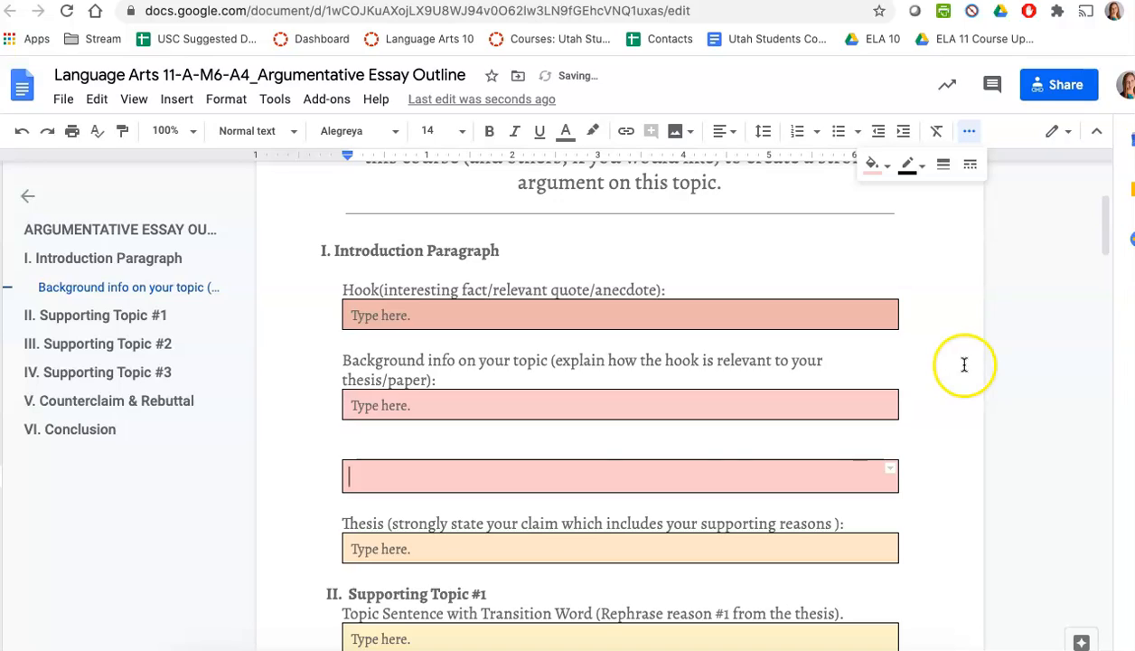
Step: Review the outline's colored answer boxes down through the Conclusion and return to the beginning
{"action": "scroll", "coordinate": [570, 355], "scroll_direction": "down", "scroll_amount": 10}
{"action": "scroll", "coordinate": [570, 355], "scroll_direction": "down", "scroll_amount": 11}
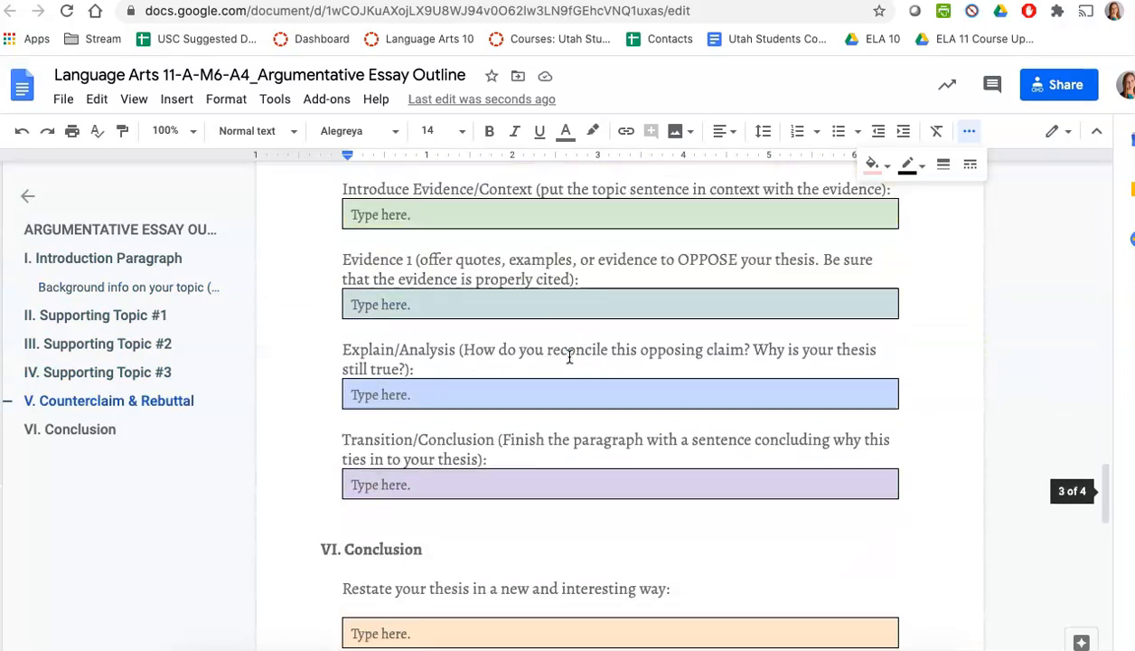
{"action": "scroll", "coordinate": [569, 355], "scroll_direction": "down", "scroll_amount": 10}
{"action": "scroll", "coordinate": [569, 355], "scroll_direction": "up", "scroll_amount": 20}
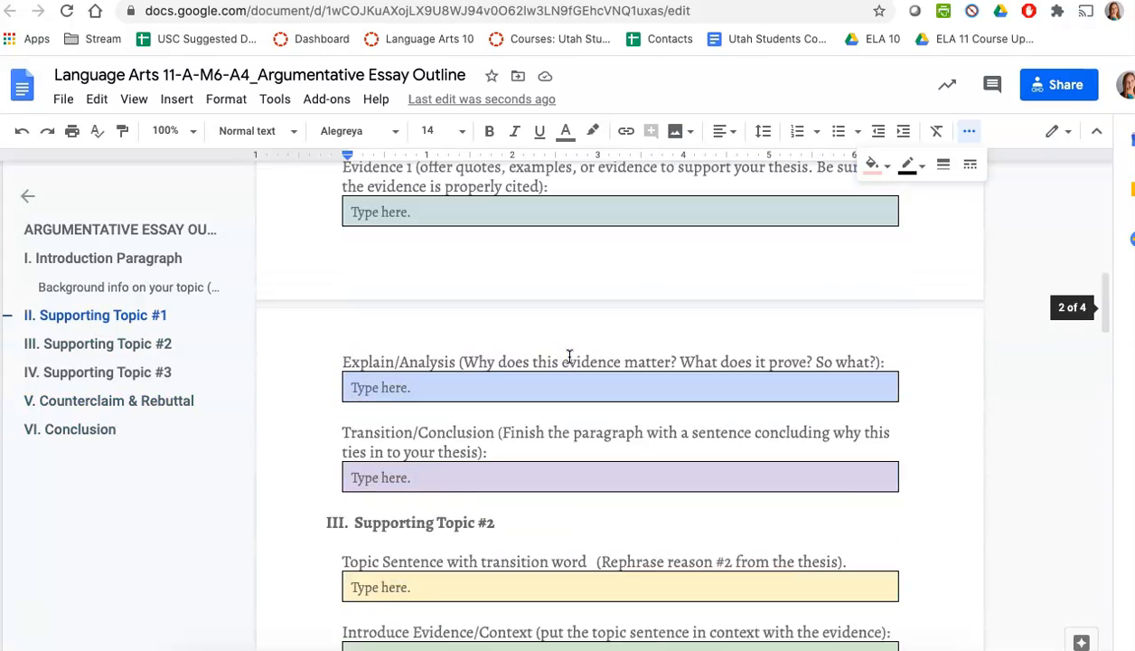
{"action": "scroll", "coordinate": [569, 355], "scroll_direction": "up", "scroll_amount": 15}
Step: Examine the Daedalus Dialectical Journal's banner, author introduction and the start of Part 1: Highlight & Comment
{"action": "scroll", "coordinate": [569, 355], "scroll_direction": "down", "scroll_amount": 6}
{"action": "scroll", "coordinate": [569, 356], "scroll_direction": "up", "scroll_amount": 1}
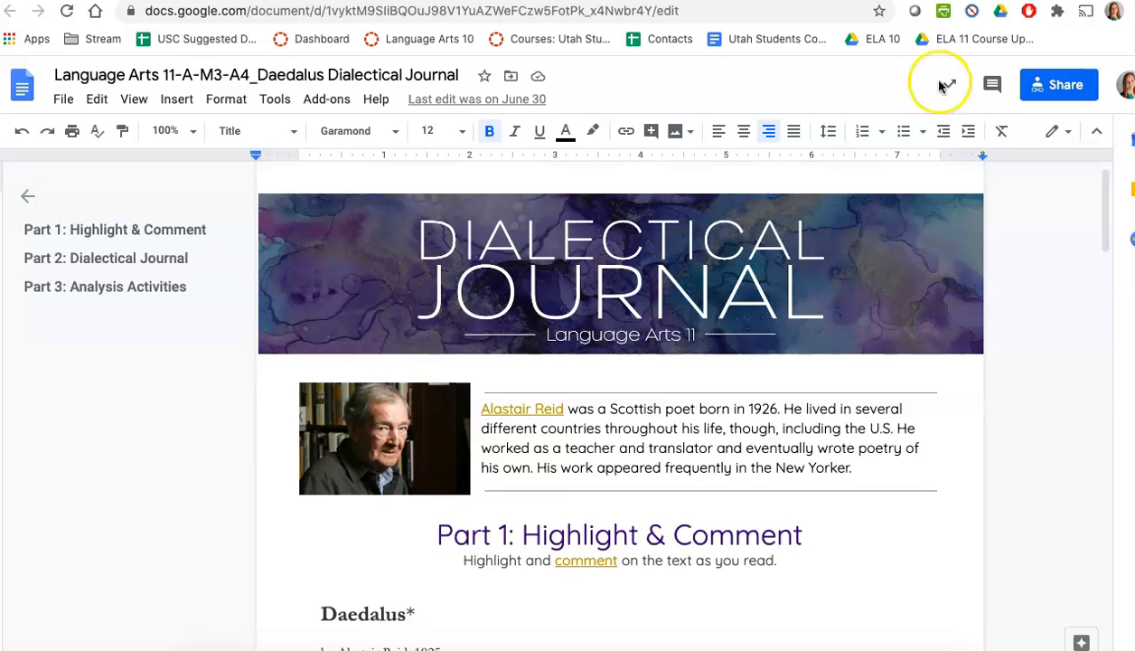
{"action": "scroll", "coordinate": [803, 318], "scroll_direction": "up", "scroll_amount": 1}
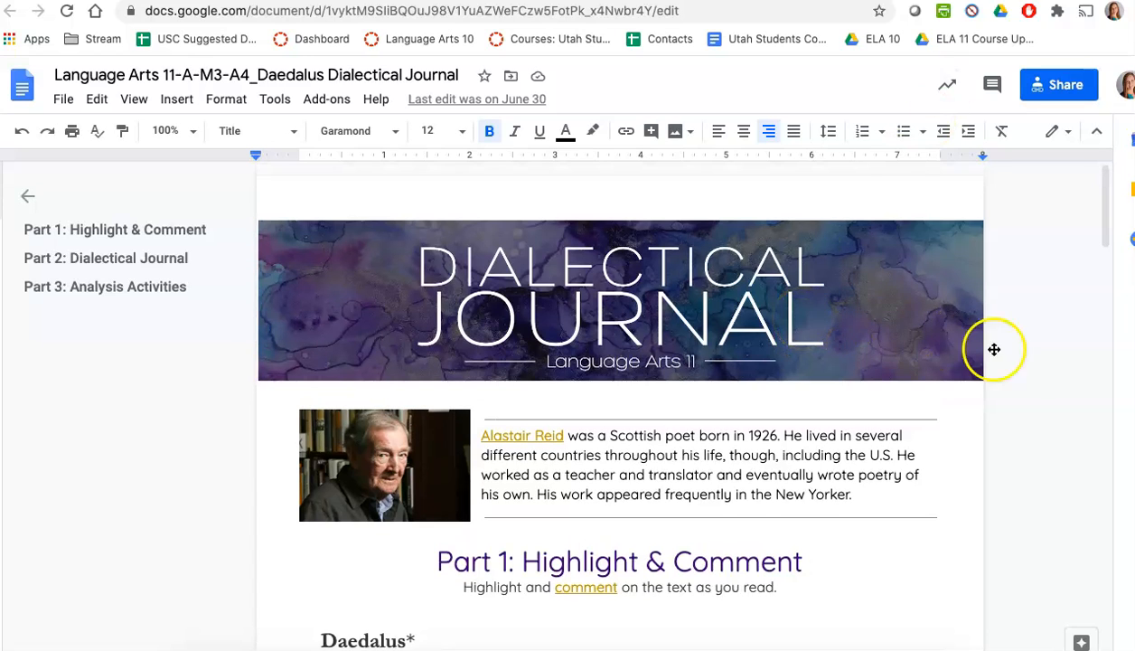
{"action": "scroll", "coordinate": [1079, 341], "scroll_direction": "down", "scroll_amount": 5}
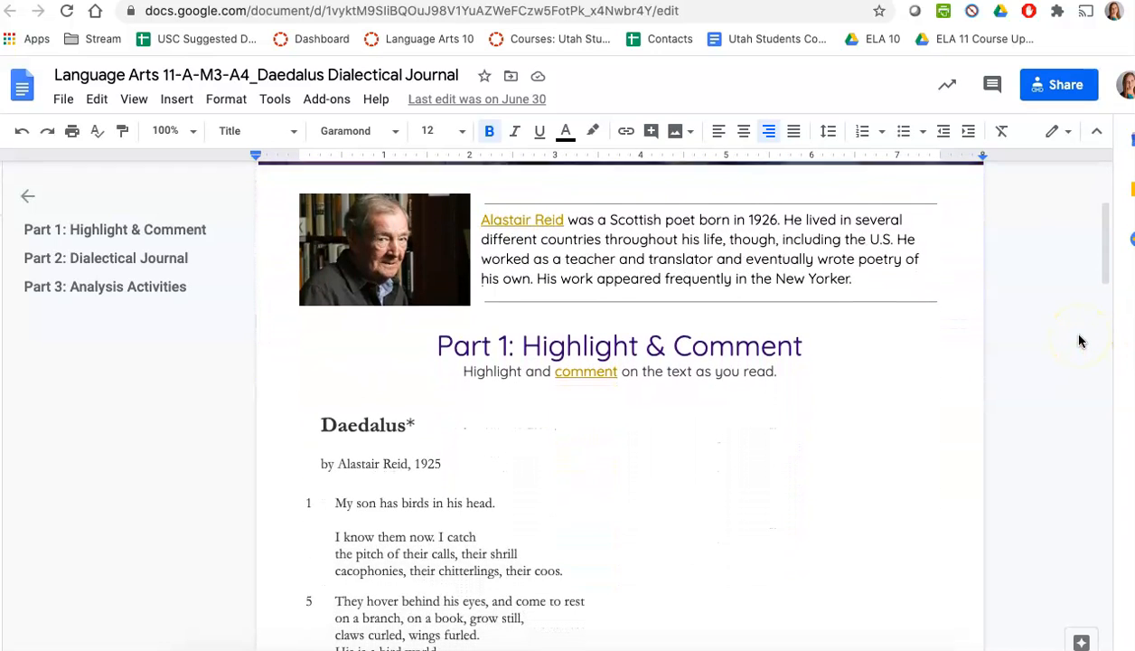
{"action": "scroll", "coordinate": [1079, 341], "scroll_direction": "down", "scroll_amount": 1}
{"action": "scroll", "coordinate": [1079, 341], "scroll_direction": "up", "scroll_amount": 3}
{"action": "scroll", "coordinate": [1079, 341], "scroll_direction": "up", "scroll_amount": 2}
{"action": "scroll", "coordinate": [1079, 341], "scroll_direction": "down", "scroll_amount": 5}
{"action": "scroll", "coordinate": [1079, 341], "scroll_direction": "up", "scroll_amount": 2}
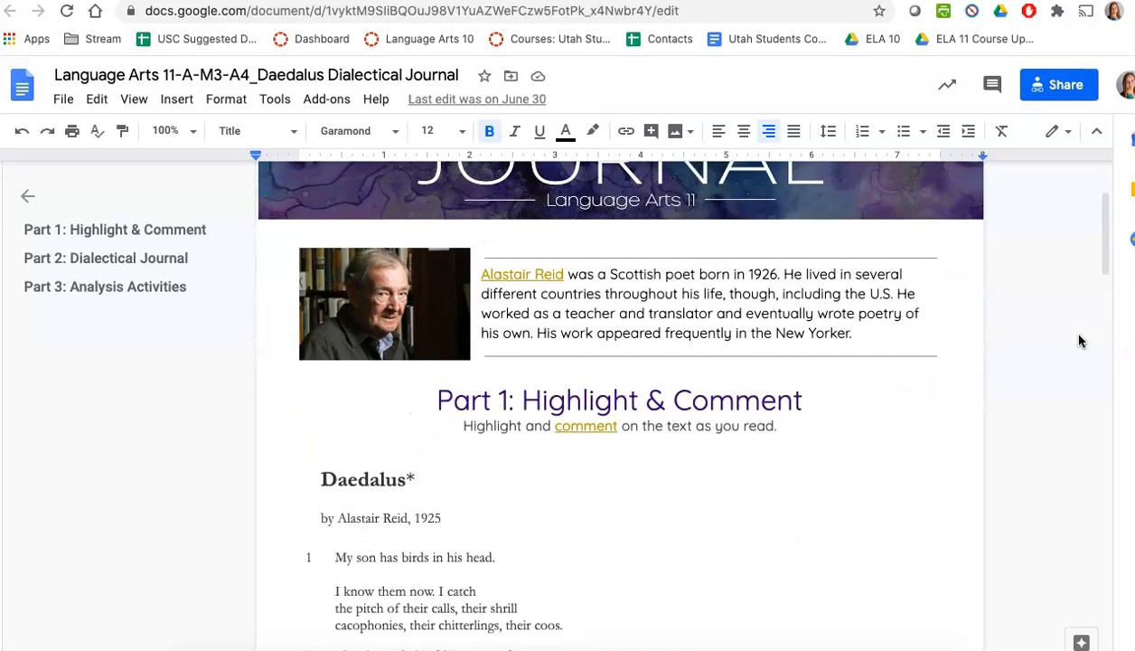
Step: Look through the Daedalus poem down to Part 2: Dialectical Journal and return to the Part 1 heading
{"action": "scroll", "coordinate": [1079, 341], "scroll_direction": "down", "scroll_amount": 6}
{"action": "scroll", "coordinate": [1079, 341], "scroll_direction": "down", "scroll_amount": 3}
{"action": "left_click", "coordinate": [739, 321]}
{"action": "scroll", "coordinate": [739, 321], "scroll_direction": "down", "scroll_amount": 6}
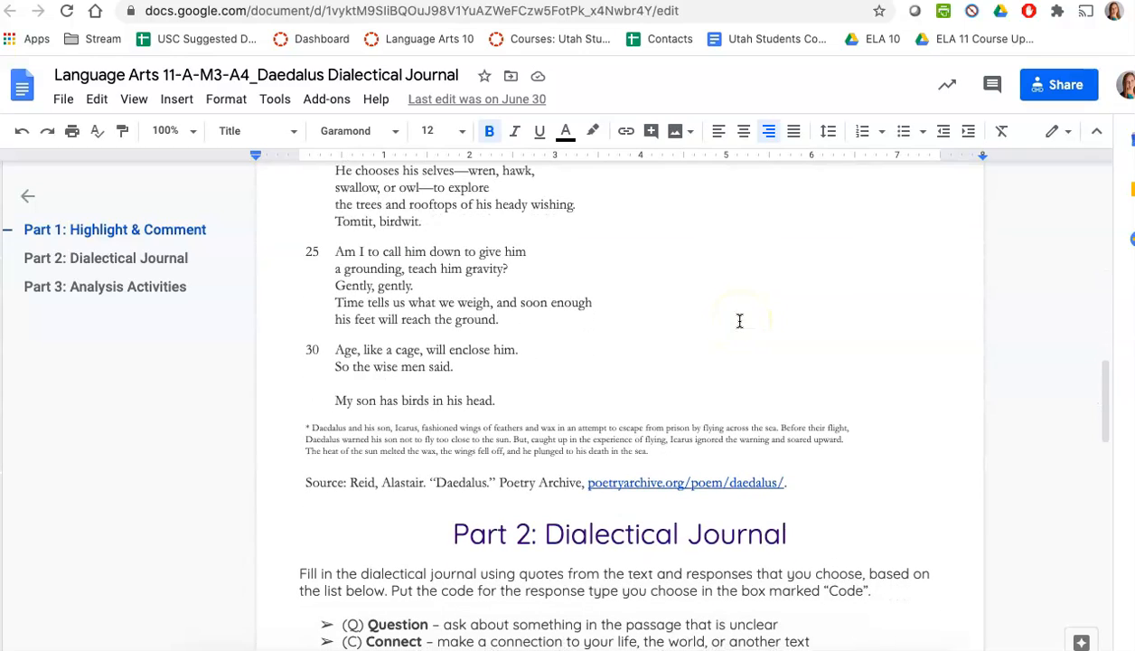
{"action": "scroll", "coordinate": [649, 318], "scroll_direction": "up", "scroll_amount": 4}
{"action": "scroll", "coordinate": [649, 318], "scroll_direction": "up", "scroll_amount": 6}
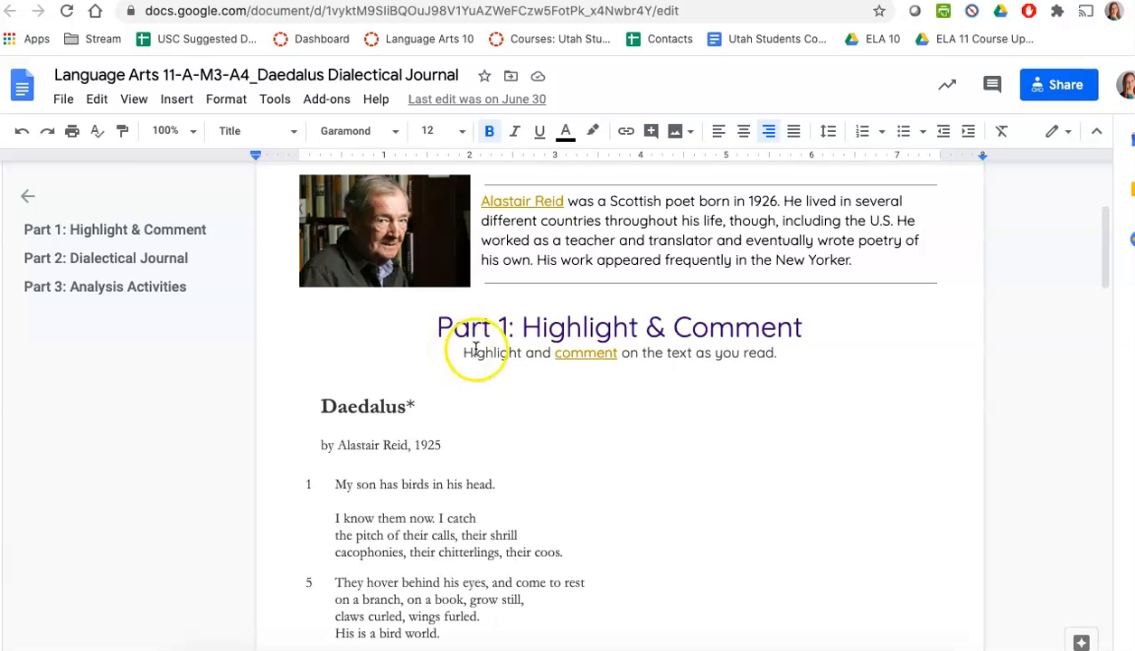
Step: Highlight the Part 1 heading and preview the commenting guide linked in the instruction below it
{"action": "triple_click", "coordinate": [504, 330]}
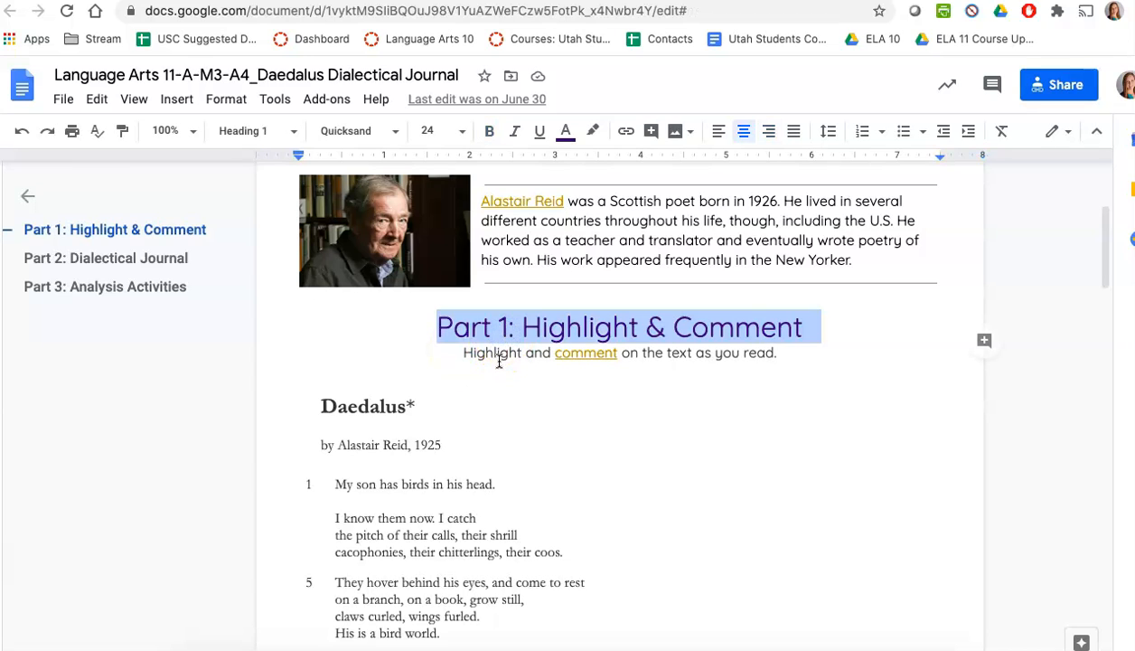
{"action": "left_click", "coordinate": [499, 362]}
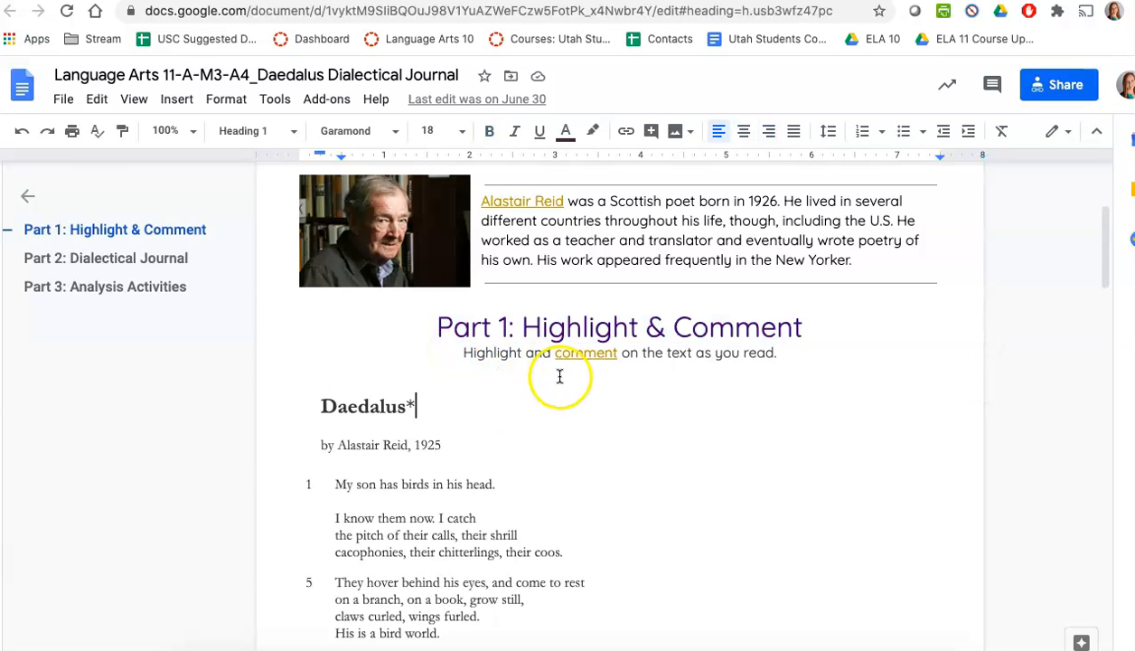
{"action": "left_click", "coordinate": [584, 362]}
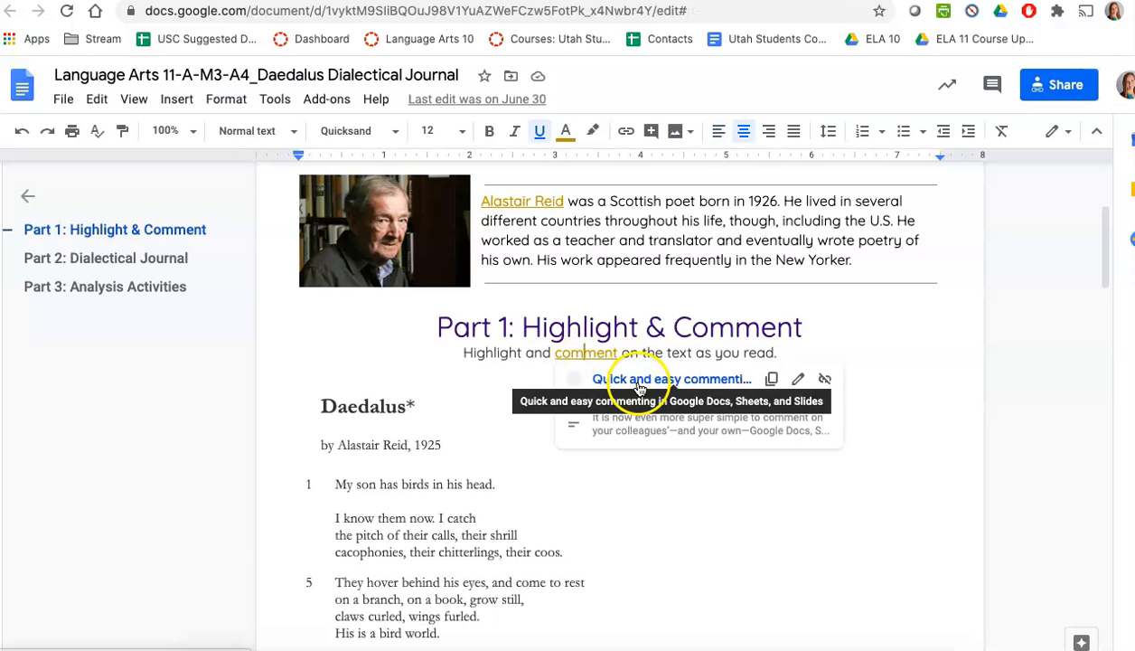
{"action": "left_click", "coordinate": [639, 555]}
Step: Draft the comment "What does this mean?" on the poem line "claws curled, wings furled."
{"action": "scroll", "coordinate": [638, 554], "scroll_direction": "down", "scroll_amount": 3}
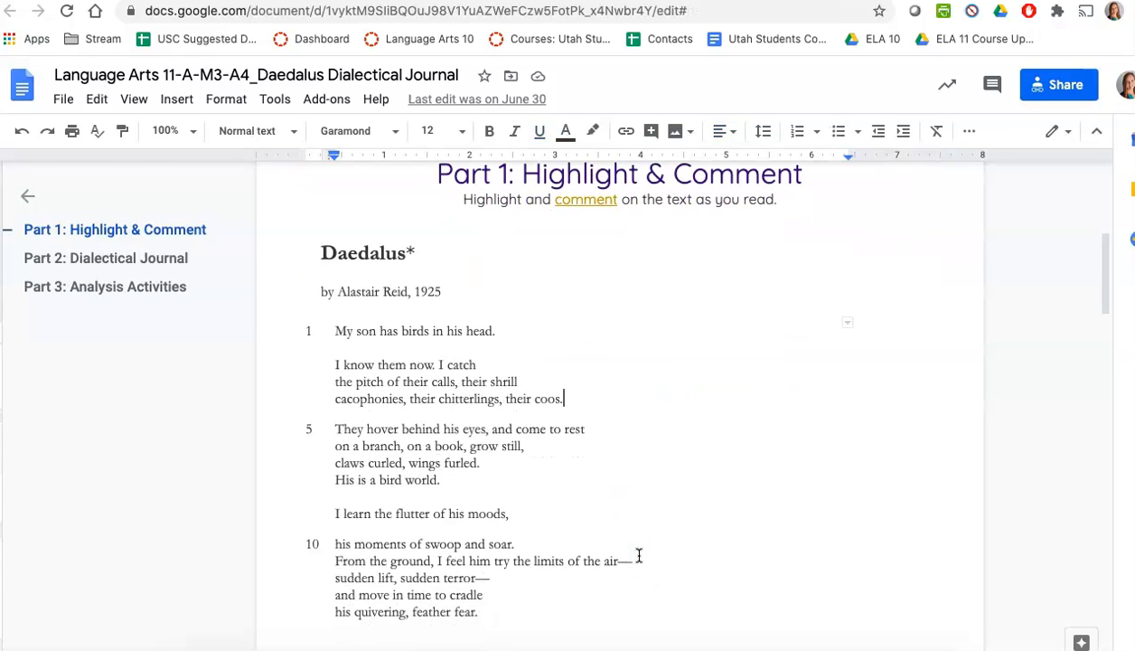
{"action": "scroll", "coordinate": [552, 524], "scroll_direction": "down", "scroll_amount": 2}
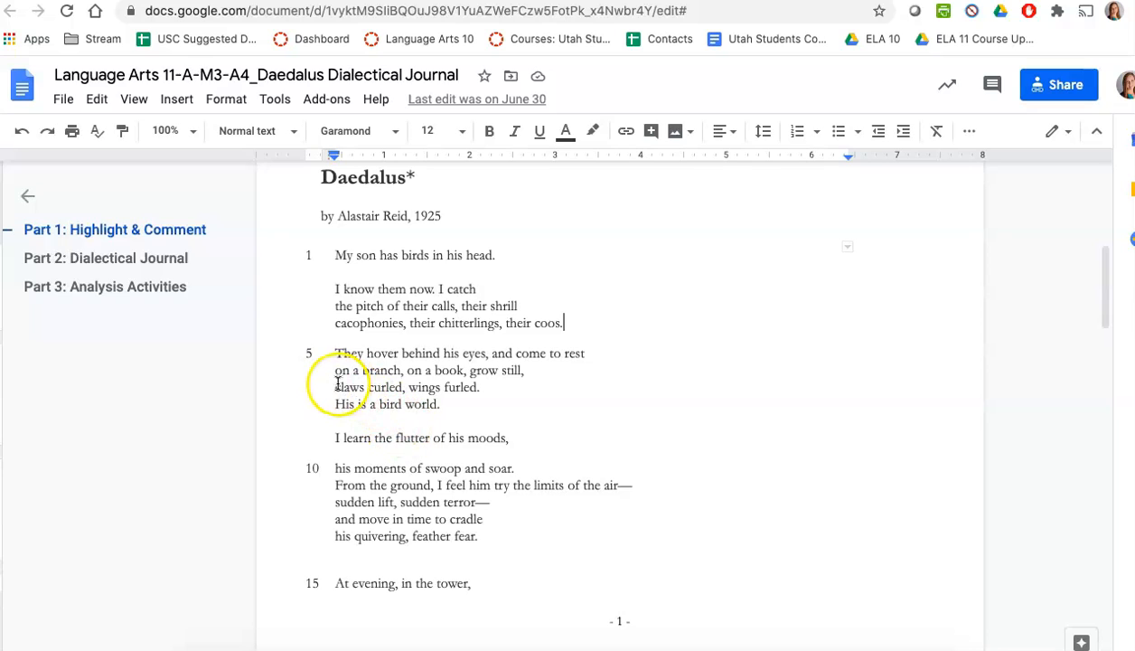
{"action": "left_click_drag", "start_coordinate": [335, 386], "coordinate": [480, 387]}
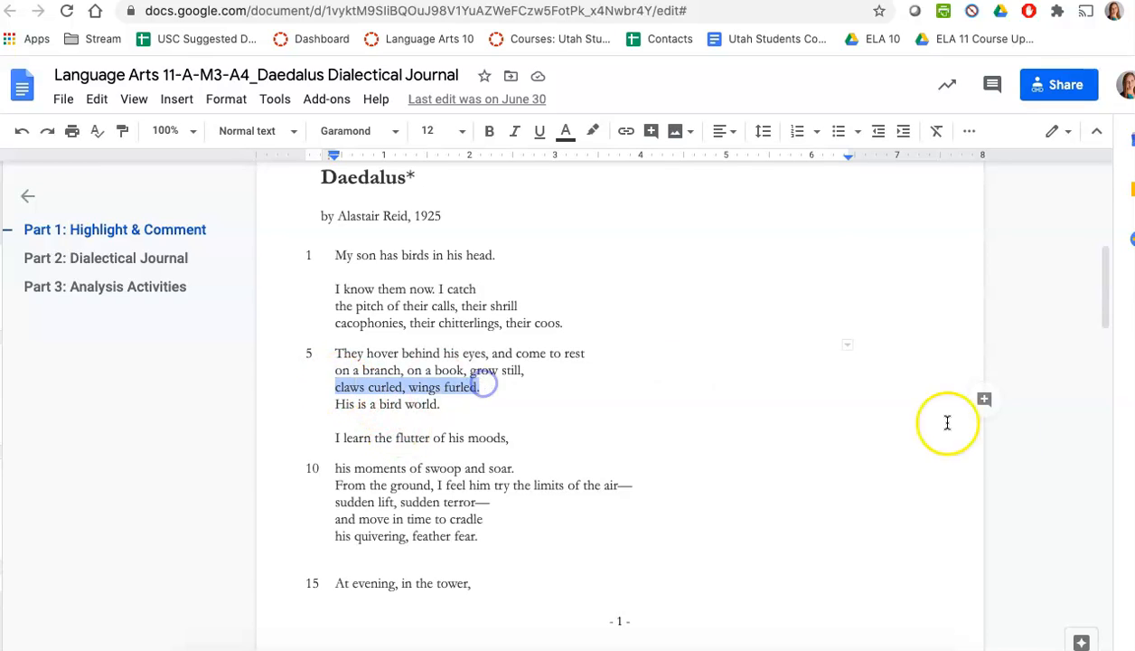
{"action": "left_click", "coordinate": [986, 400]}
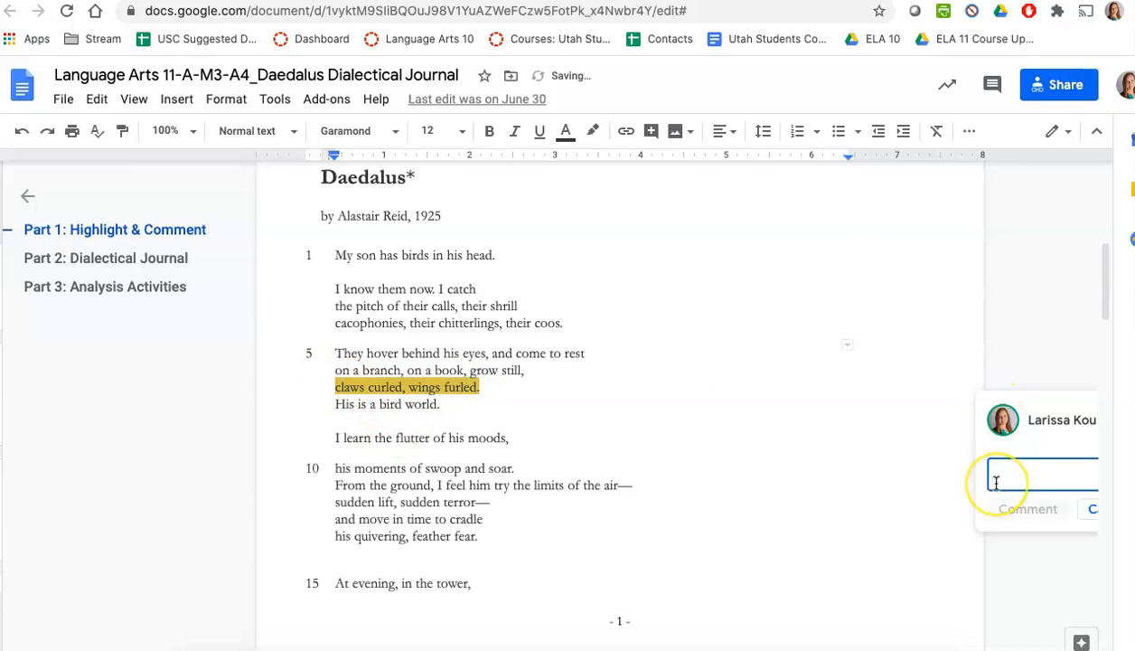
{"action": "type", "text": "What does this mean?"}
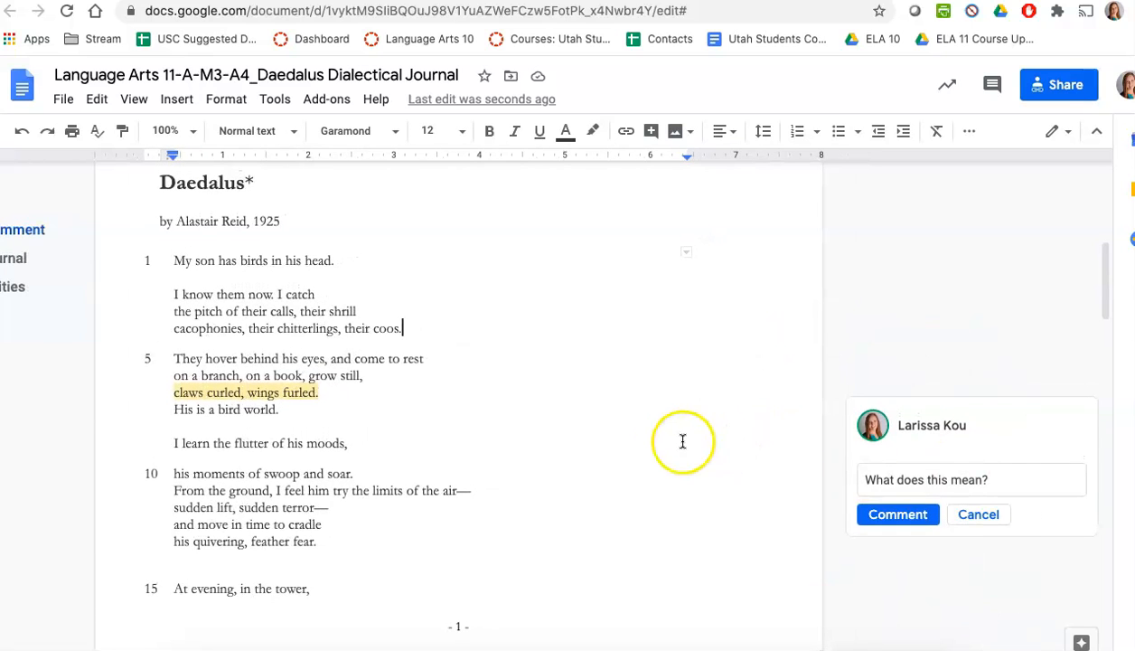
{"action": "scroll", "coordinate": [516, 387], "scroll_direction": "up", "scroll_amount": 2}
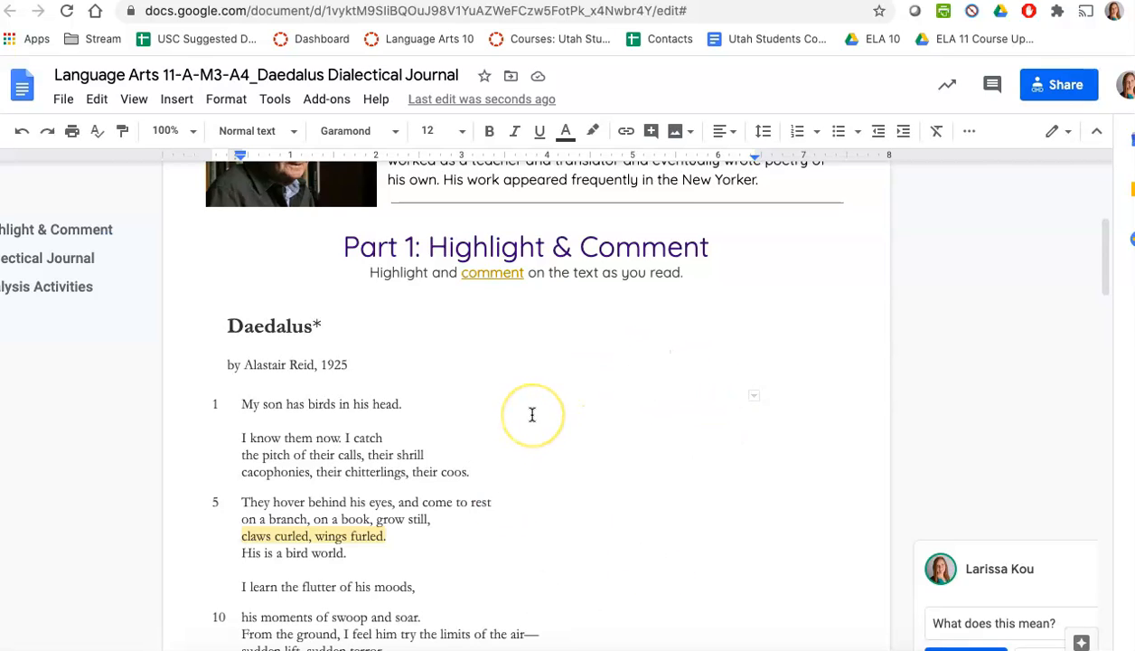
Step: Examine the Part 2: Dialectical Journal section, highlighting its heading, part of the instructions and the Clarify entry in the response code list
{"action": "scroll", "coordinate": [532, 415], "scroll_direction": "down", "scroll_amount": 9}
{"action": "scroll", "coordinate": [532, 421], "scroll_direction": "down", "scroll_amount": 10}
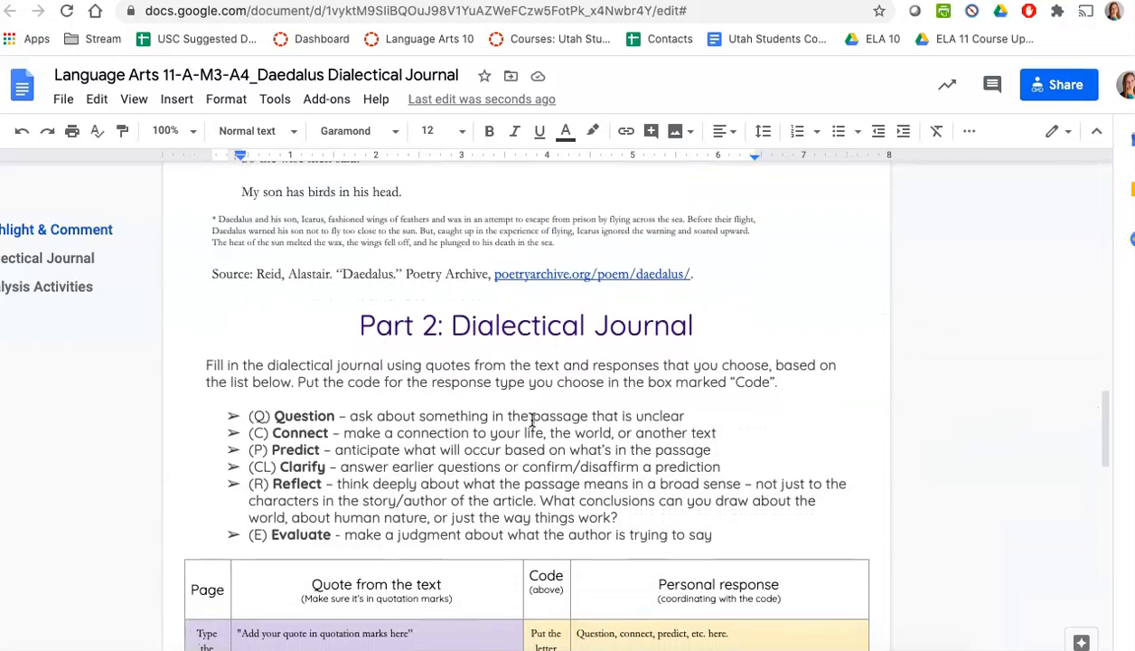
{"action": "scroll", "coordinate": [532, 421], "scroll_direction": "down", "scroll_amount": 3}
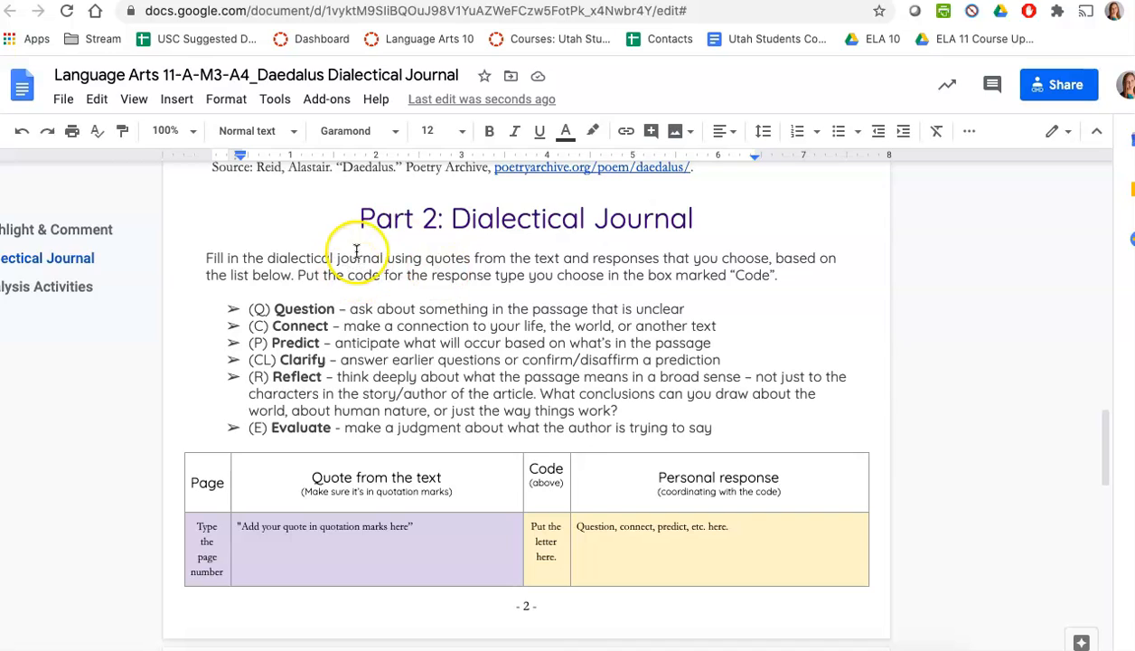
{"action": "triple_click", "coordinate": [492, 225]}
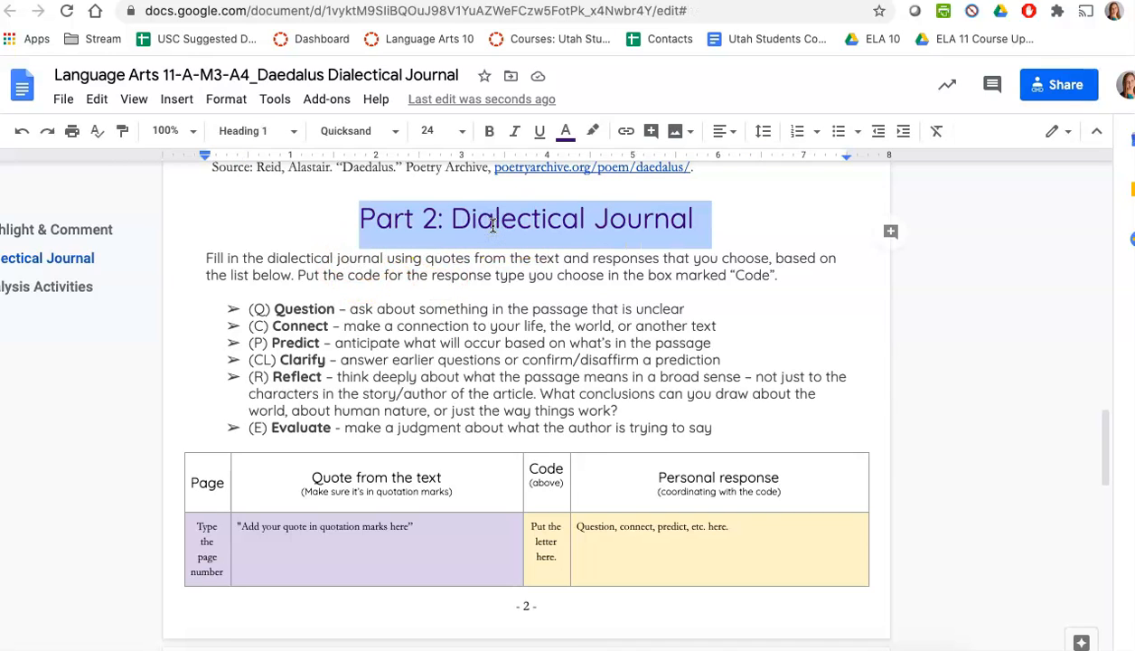
{"action": "triple_click", "coordinate": [476, 271]}
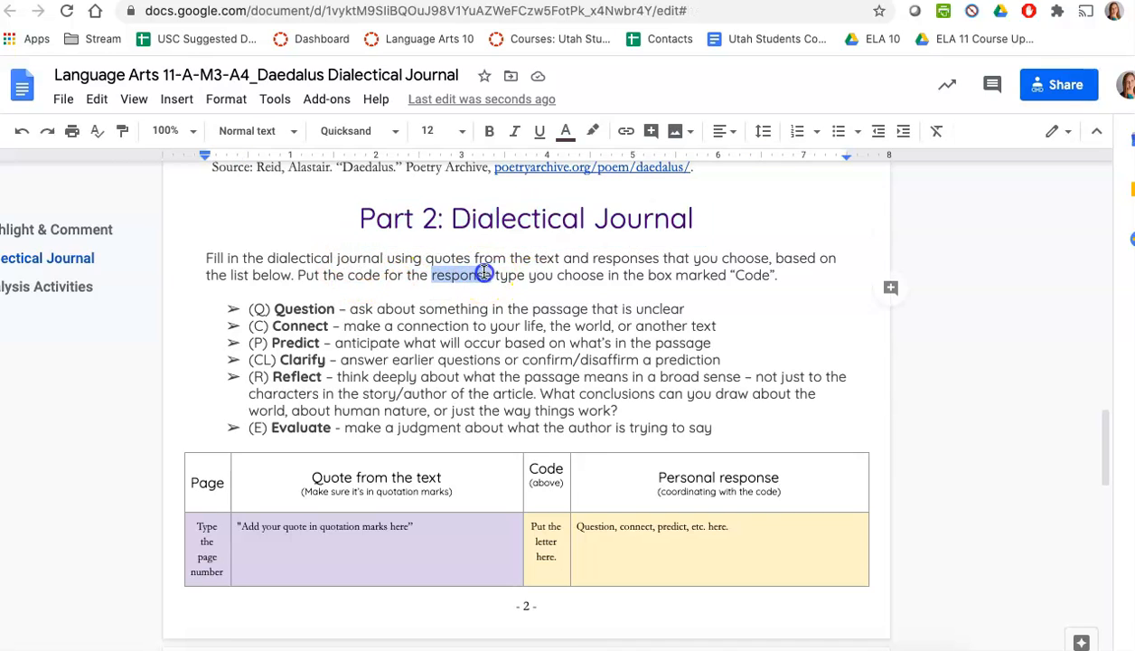
{"action": "triple_click", "coordinate": [488, 359]}
Step: Review the journal from Part 1 down to Part 3: Analysis Activities and highlight the Part 3 heading
{"action": "scroll", "coordinate": [488, 359], "scroll_direction": "up", "scroll_amount": 15}
{"action": "scroll", "coordinate": [488, 359], "scroll_direction": "down", "scroll_amount": 3}
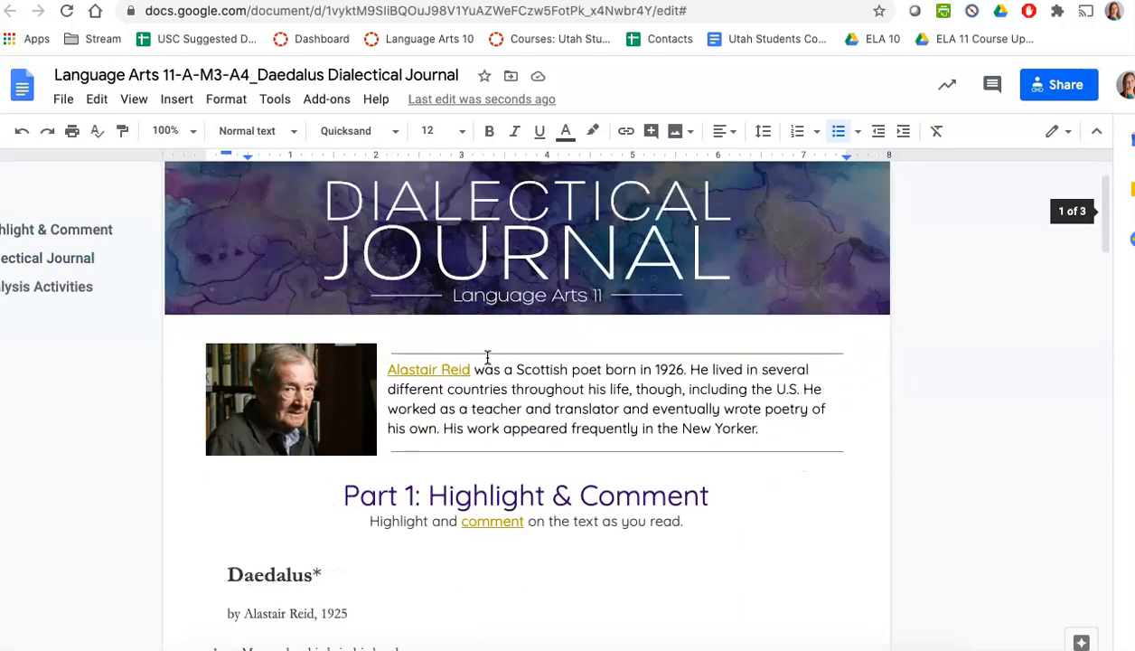
{"action": "scroll", "coordinate": [596, 443], "scroll_direction": "down", "scroll_amount": 5}
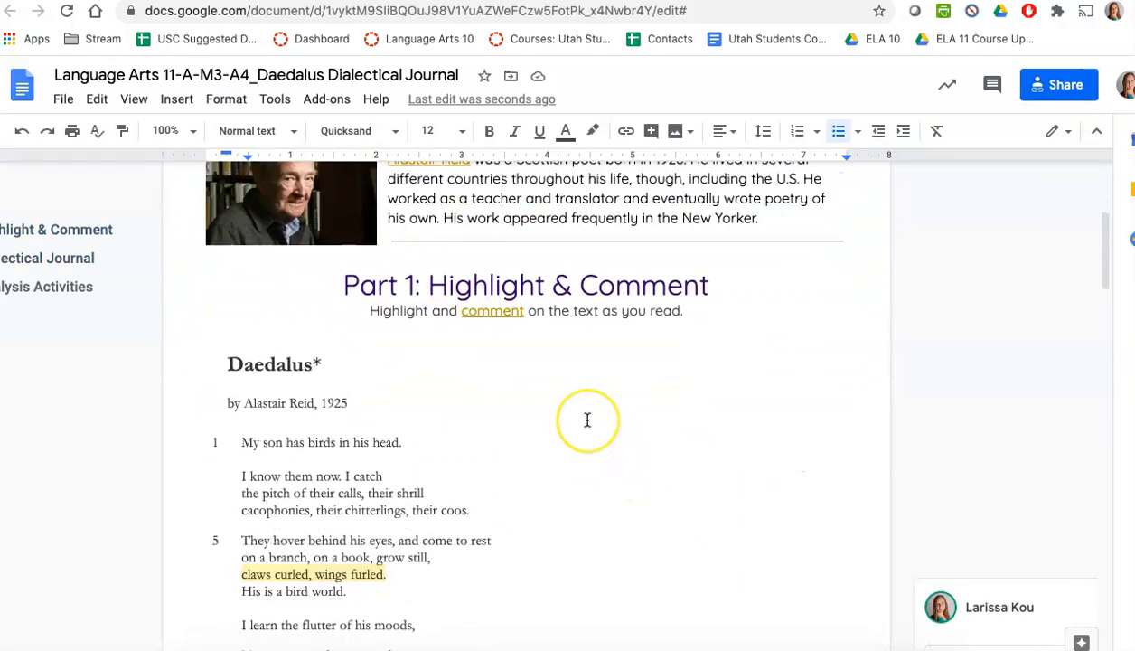
{"action": "scroll", "coordinate": [587, 420], "scroll_direction": "down", "scroll_amount": 8}
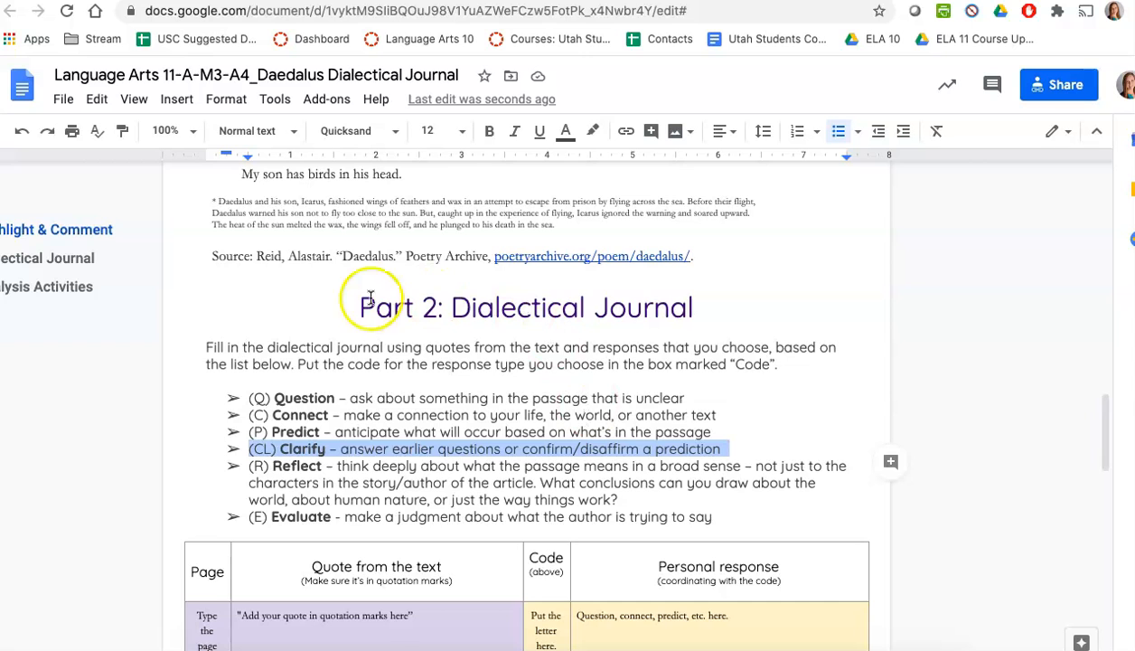
{"action": "scroll", "coordinate": [567, 406], "scroll_direction": "down", "scroll_amount": 10}
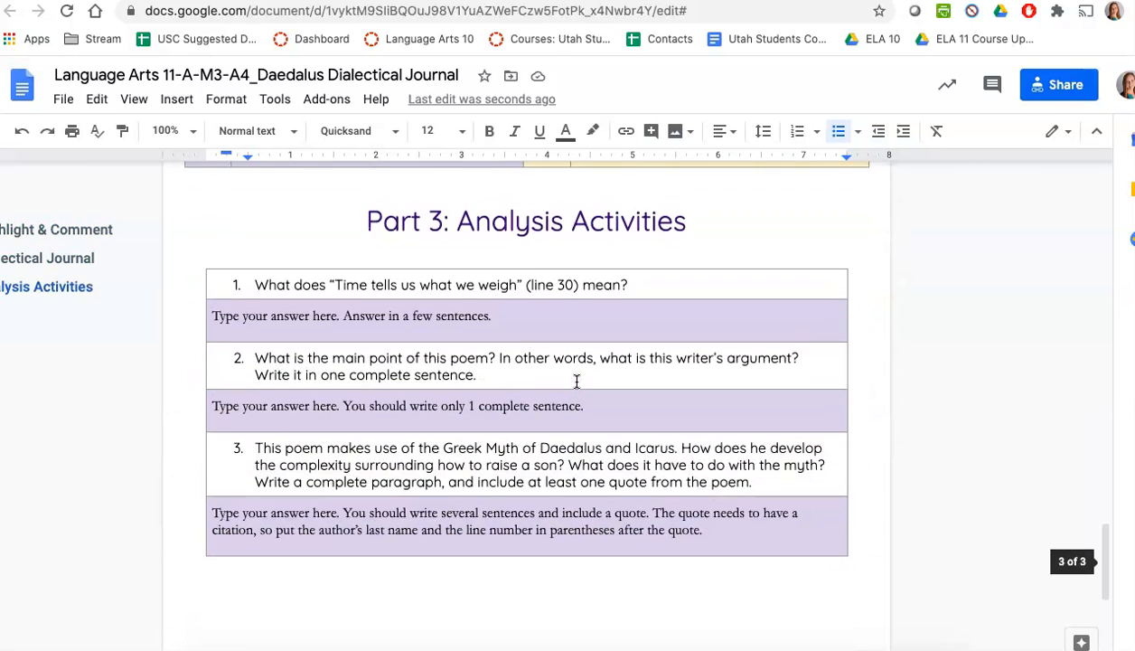
{"action": "triple_click", "coordinate": [473, 226]}
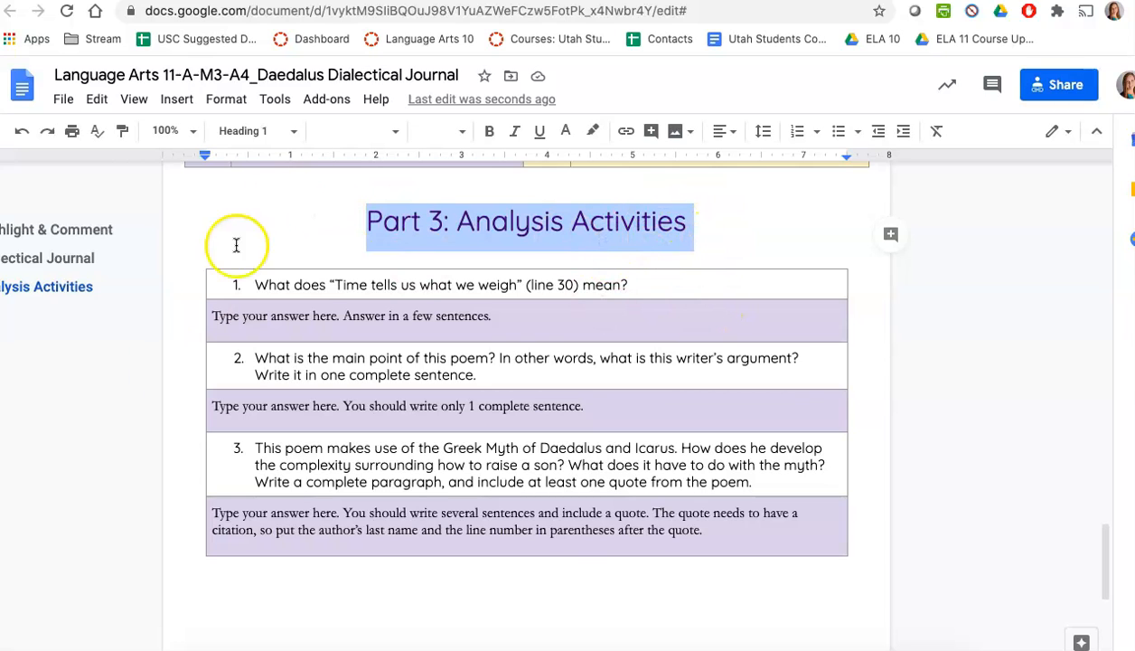
Step: Look back over the purple and yellow journal table and the poem, and return to the banner and author introduction
{"action": "scroll", "coordinate": [408, 539], "scroll_direction": "up", "scroll_amount": 3}
{"action": "left_click", "coordinate": [501, 460]}
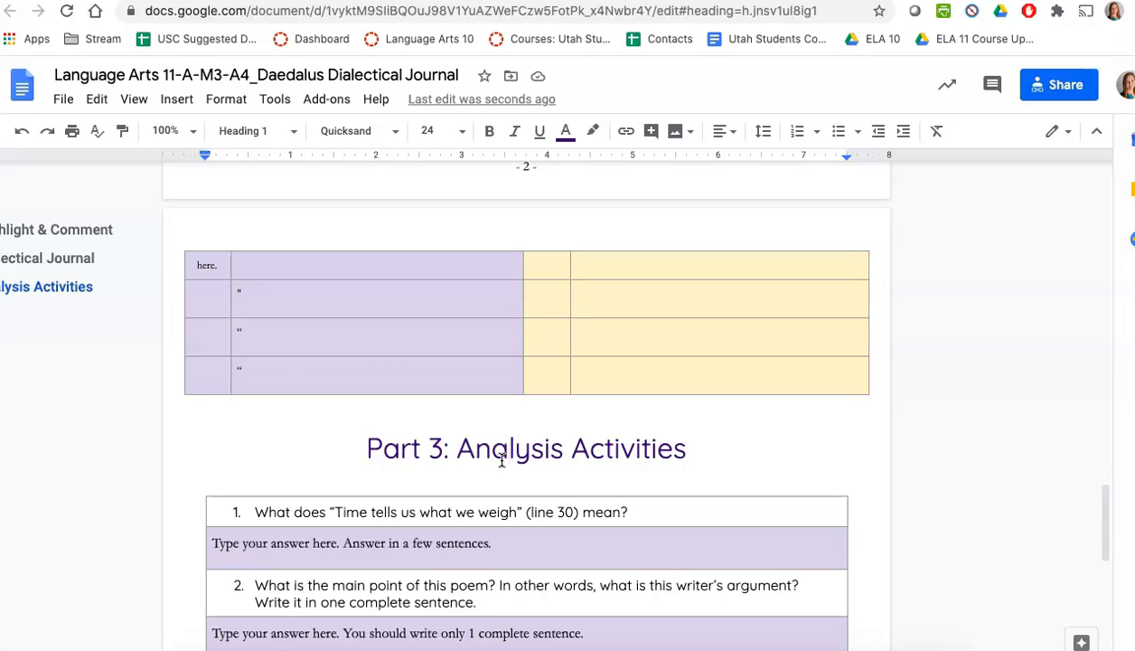
{"action": "scroll", "coordinate": [501, 460], "scroll_direction": "up", "scroll_amount": 12}
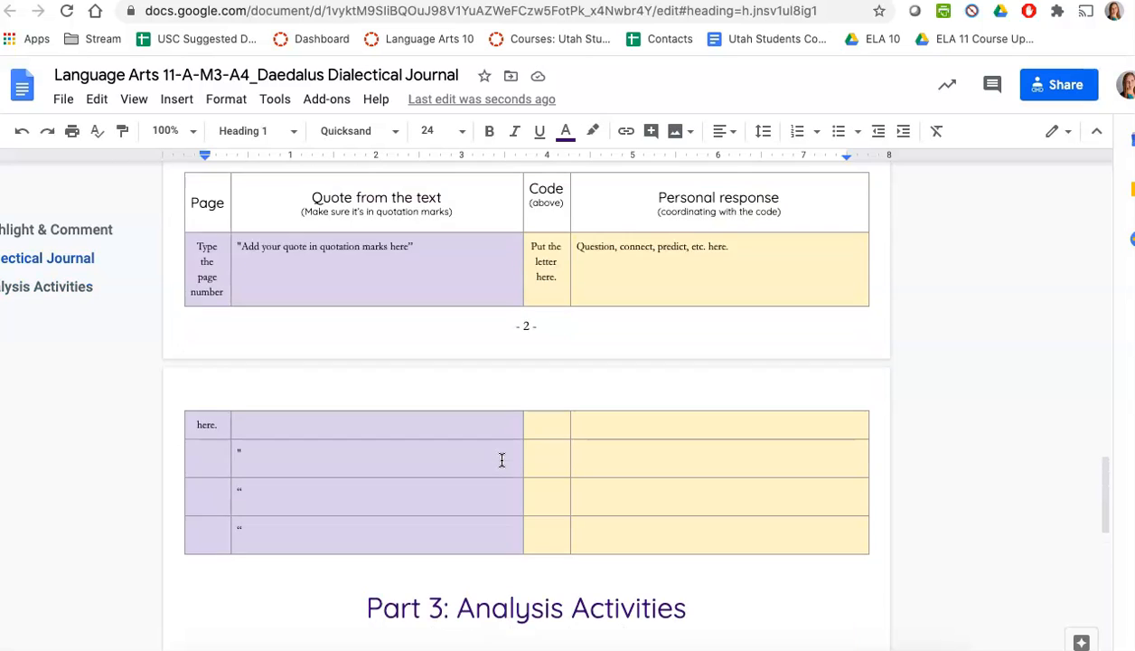
{"action": "scroll", "coordinate": [502, 460], "scroll_direction": "up", "scroll_amount": 15}
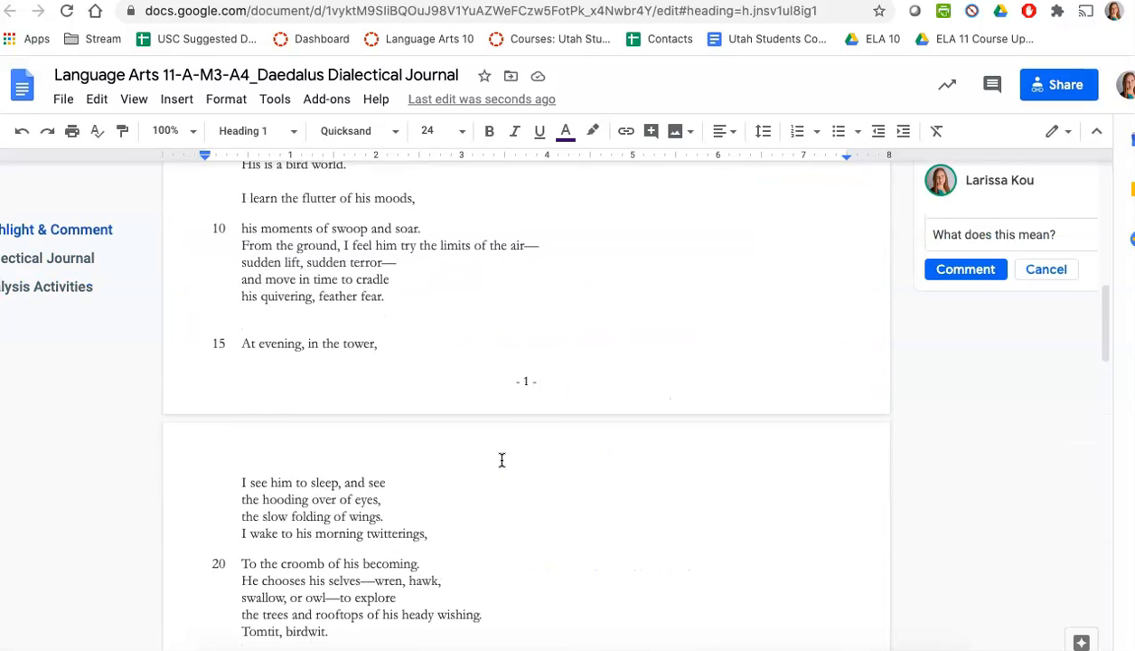
{"action": "scroll", "coordinate": [501, 460], "scroll_direction": "up", "scroll_amount": 1}
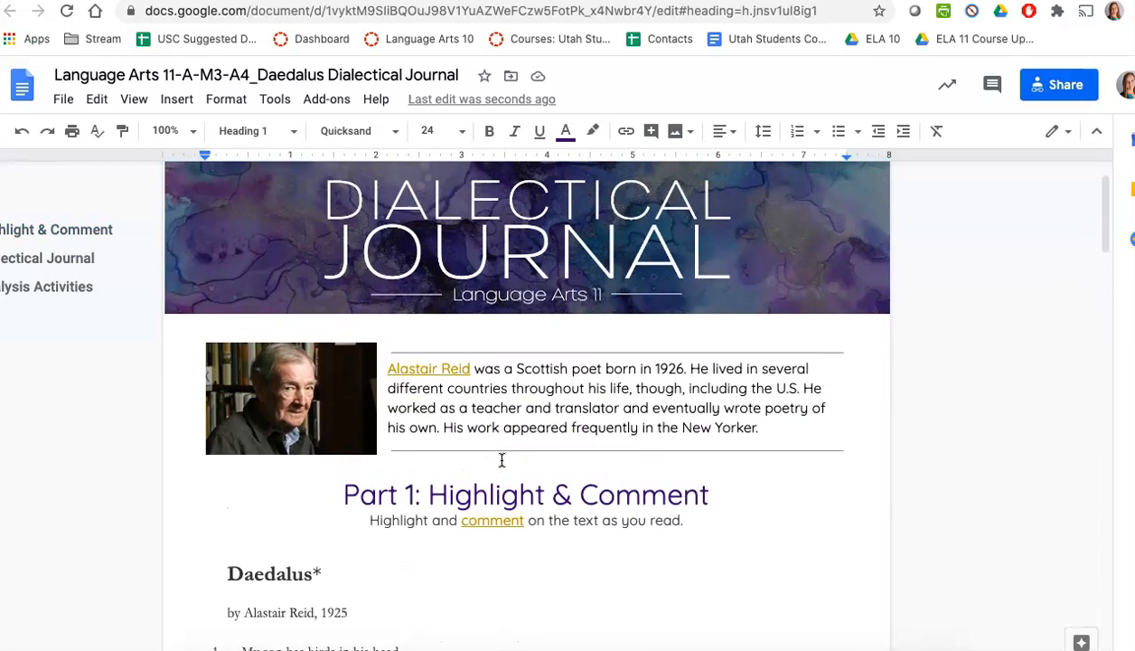
{"action": "scroll", "coordinate": [504, 395], "scroll_direction": "down", "scroll_amount": 3}
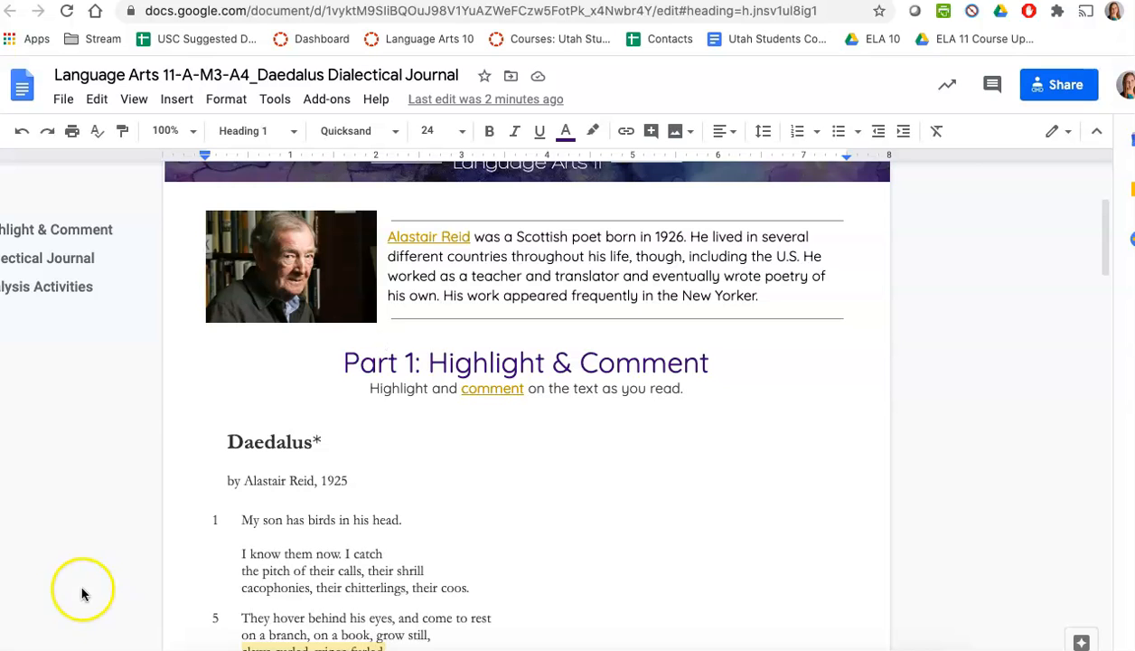
{"action": "scroll", "coordinate": [54, 492], "scroll_direction": "up", "scroll_amount": 2}
{"action": "scroll", "coordinate": [54, 492], "scroll_direction": "left", "scroll_amount": 1}
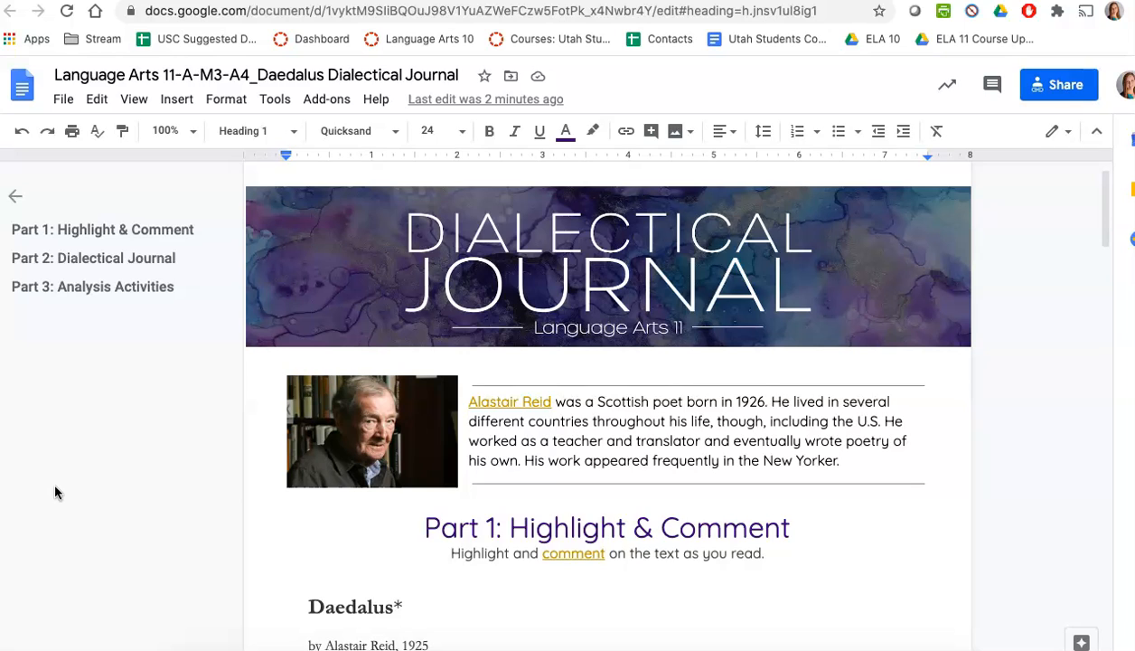
{"action": "scroll", "coordinate": [916, 400], "scroll_direction": "down", "scroll_amount": 3}
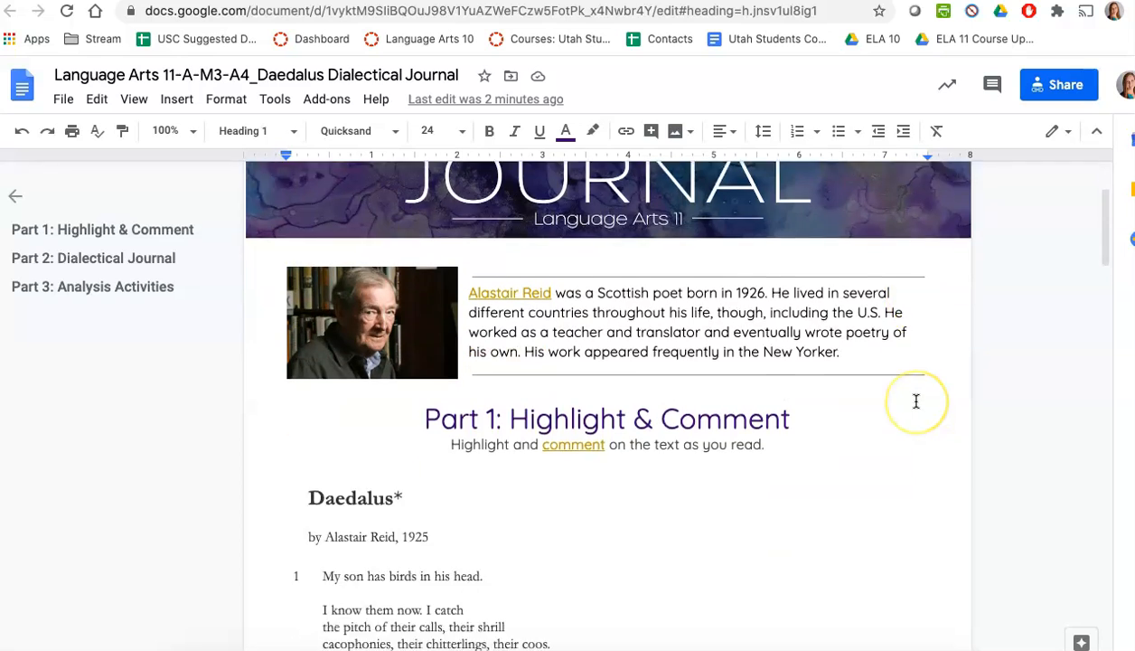
{"action": "scroll", "coordinate": [916, 401], "scroll_direction": "up", "scroll_amount": 3}
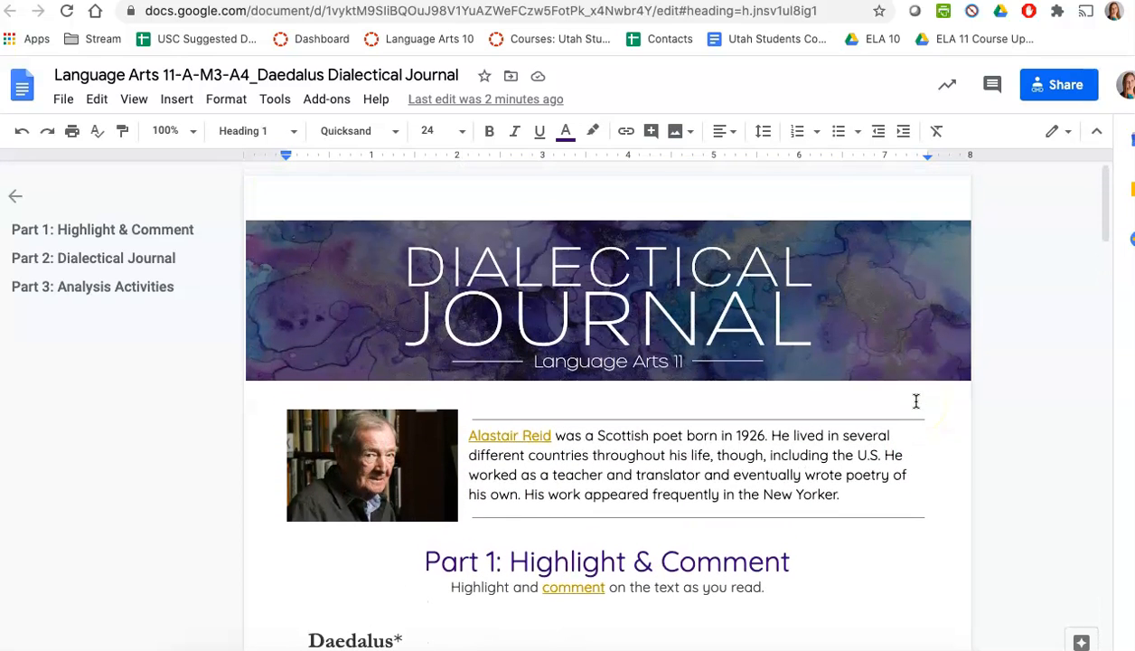
Step: Make a copy of the Daedalus document named "New Text Dialectical Journal" in the Course Update folder
{"action": "left_click", "coordinate": [1001, 322]}
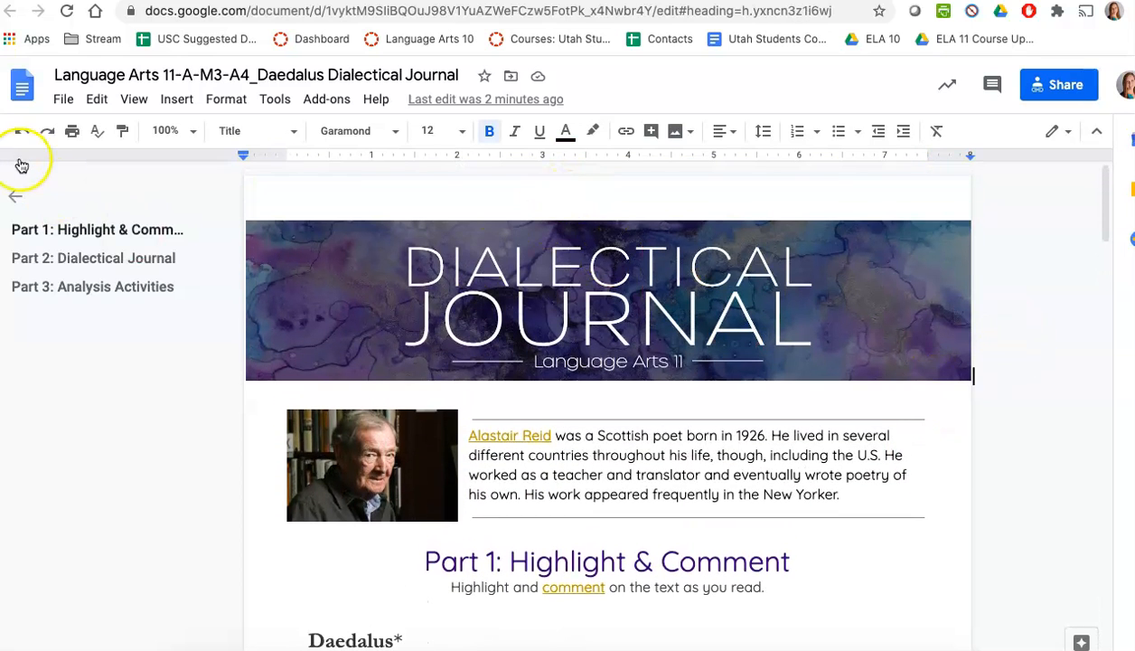
{"action": "left_click", "coordinate": [62, 101]}
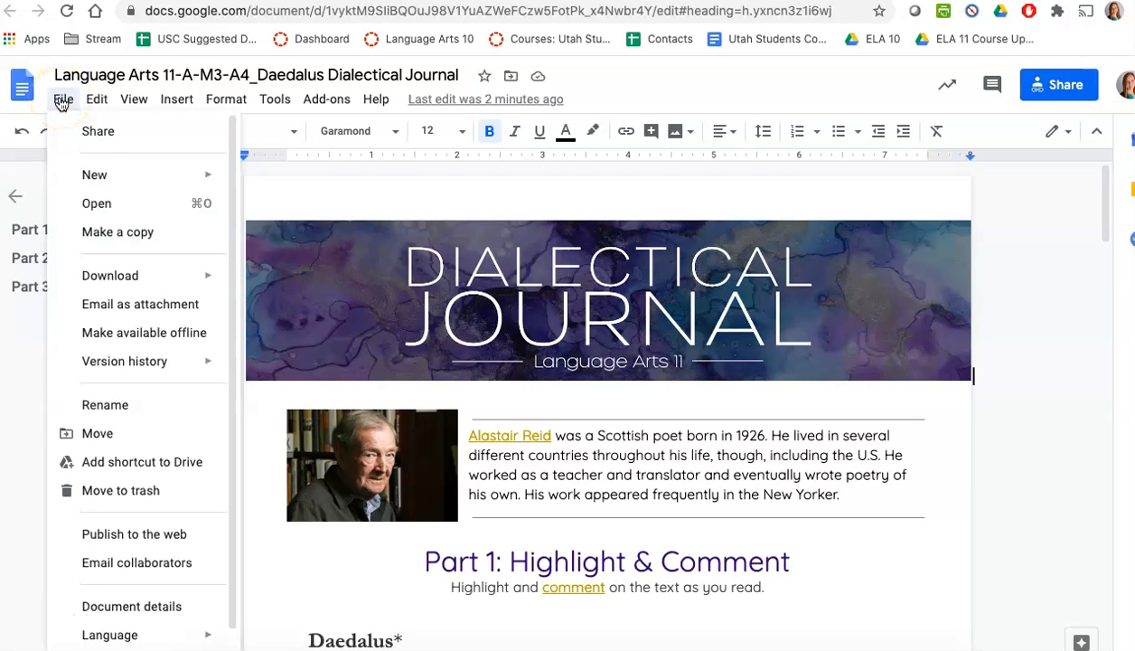
{"action": "left_click", "coordinate": [107, 232]}
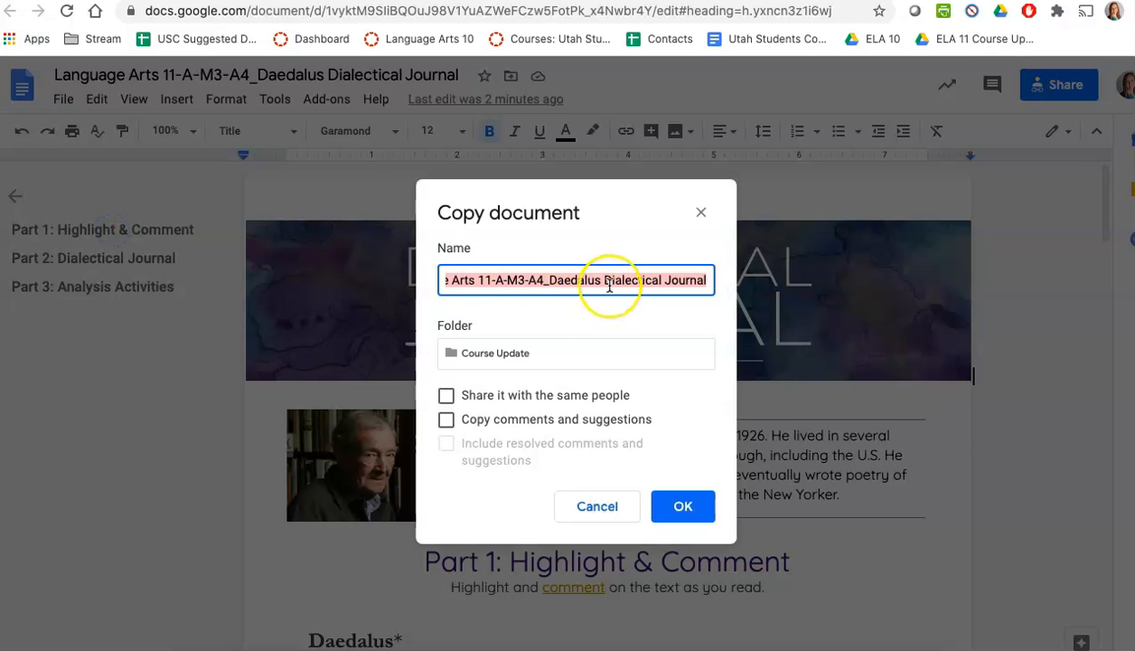
{"action": "key", "text": "BackSpace"}
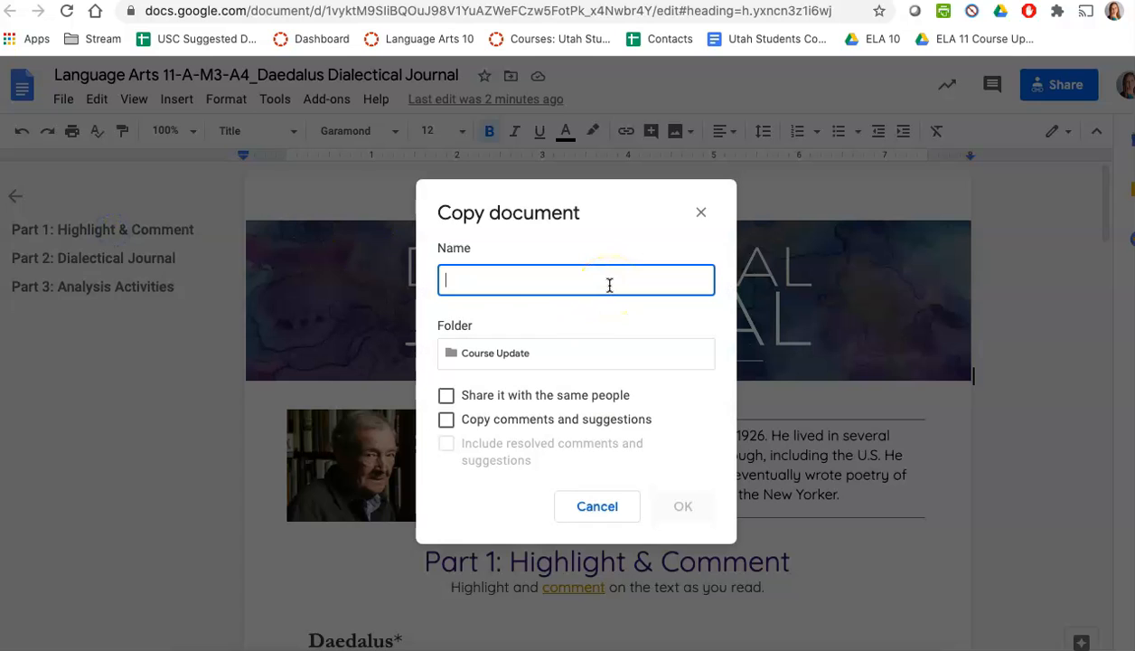
{"action": "type", "text": "New Text Dialectical Journal"}
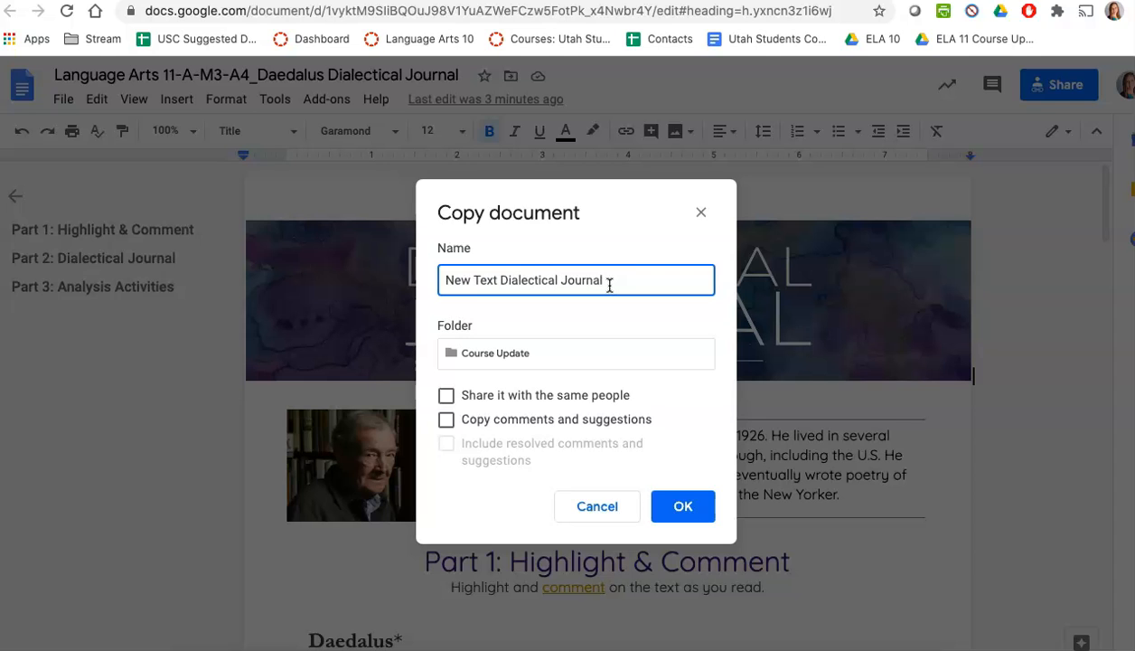
{"action": "left_click", "coordinate": [683, 508]}
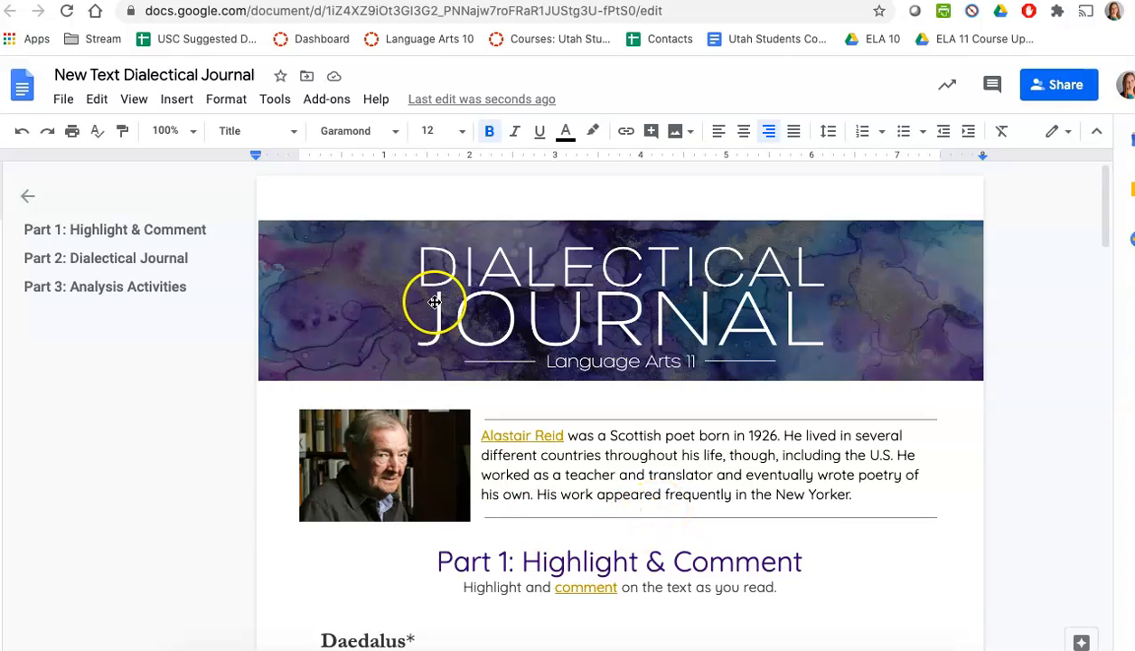
Step: Replace the author introduction beside the portrait with "New author bio"
{"action": "scroll", "coordinate": [437, 301], "scroll_direction": "down", "scroll_amount": 3}
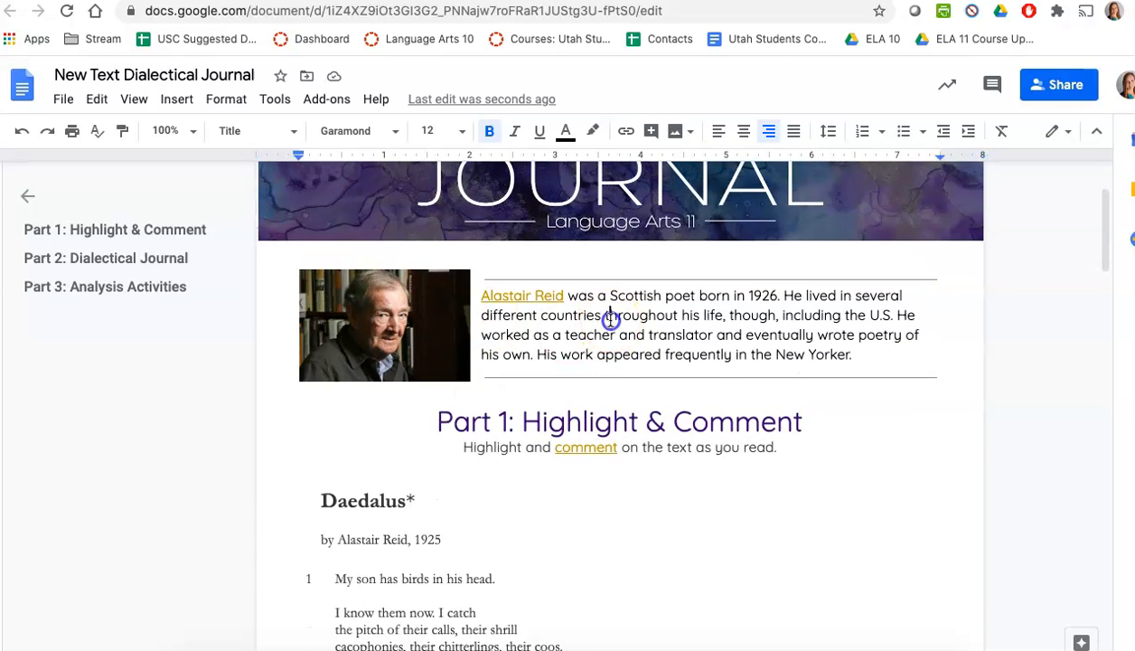
{"action": "triple_click", "coordinate": [611, 320]}
{"action": "type", "text": "New author b"}
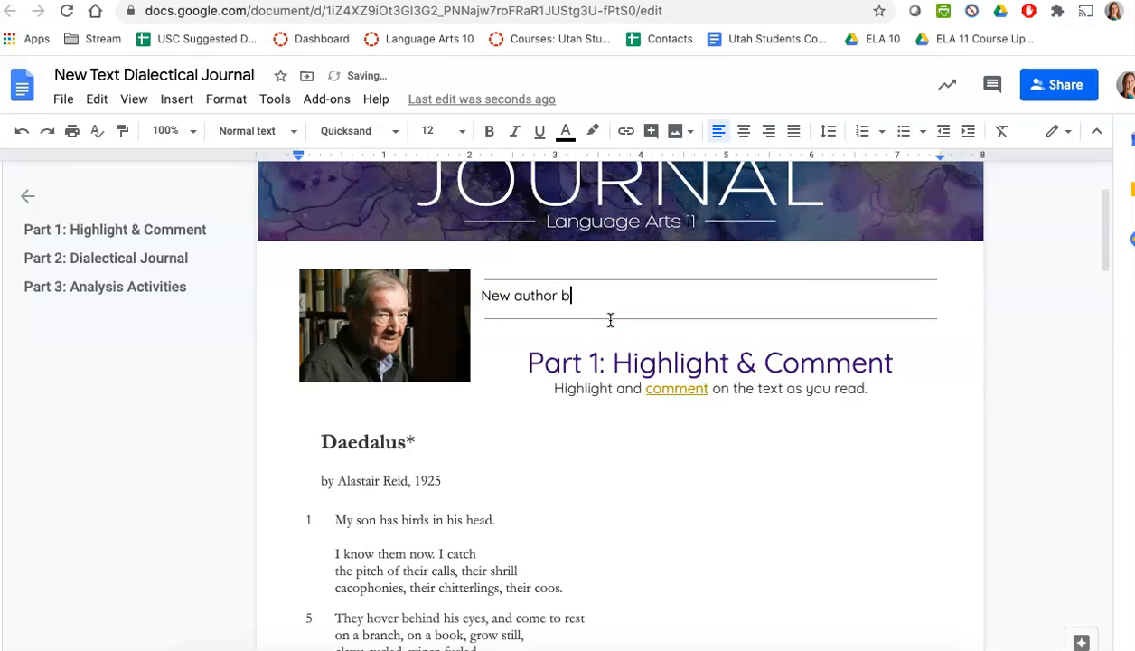
Step: Replace the poem title "Daedalus*" with "New Text"
{"action": "scroll", "coordinate": [389, 389], "scroll_direction": "down", "scroll_amount": 1}
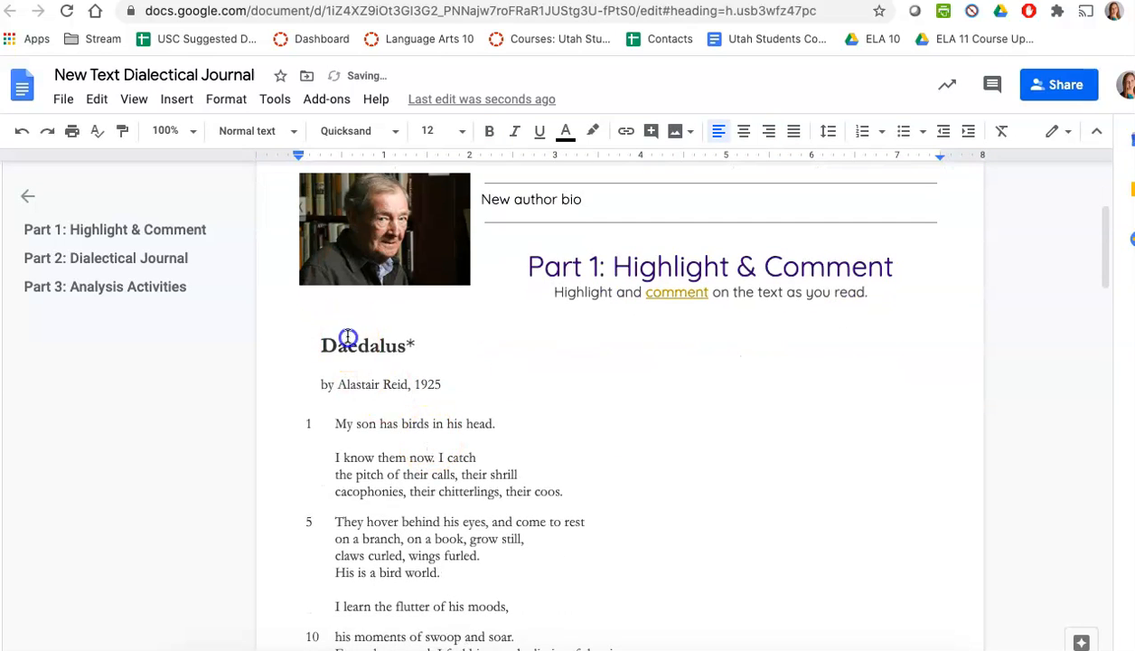
{"action": "triple_click", "coordinate": [348, 339]}
{"action": "type", "text": "New Text"}
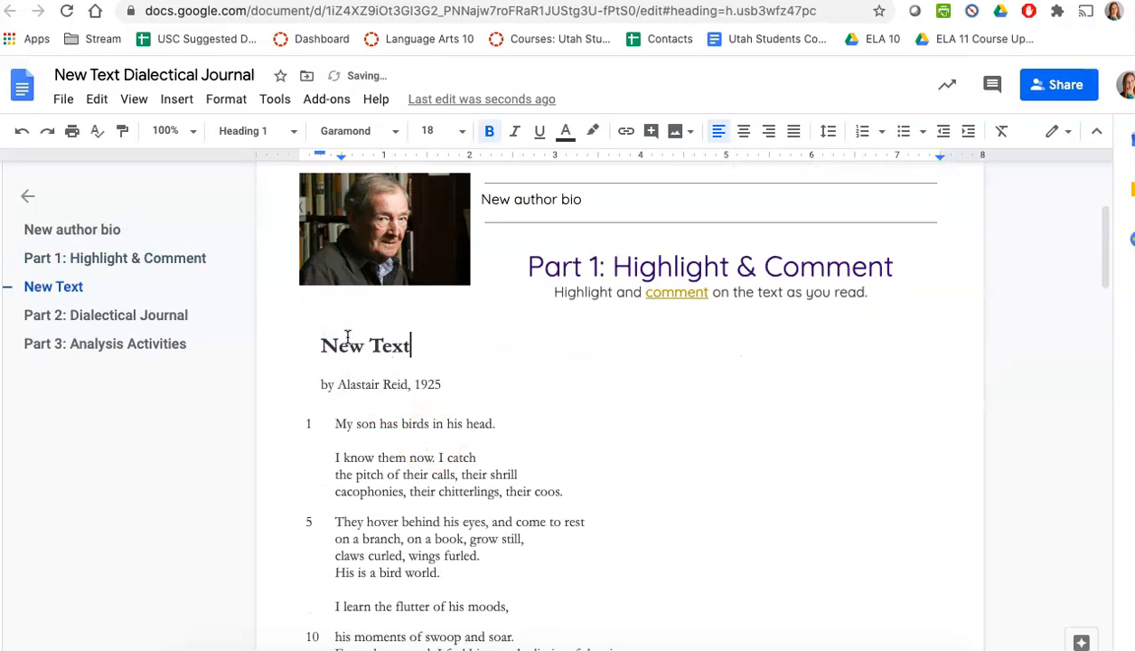
Step: Select the poem's table rows numbered 1, 5 and 10 below the New Text title
{"action": "scroll", "coordinate": [348, 337], "scroll_direction": "down", "scroll_amount": 2}
{"action": "left_click_drag", "start_coordinate": [375, 418], "coordinate": [336, 310]}
{"action": "left_click", "coordinate": [404, 287]}
{"action": "double_click", "coordinate": [370, 302]}
{"action": "left_click_drag", "start_coordinate": [316, 253], "coordinate": [587, 522]}
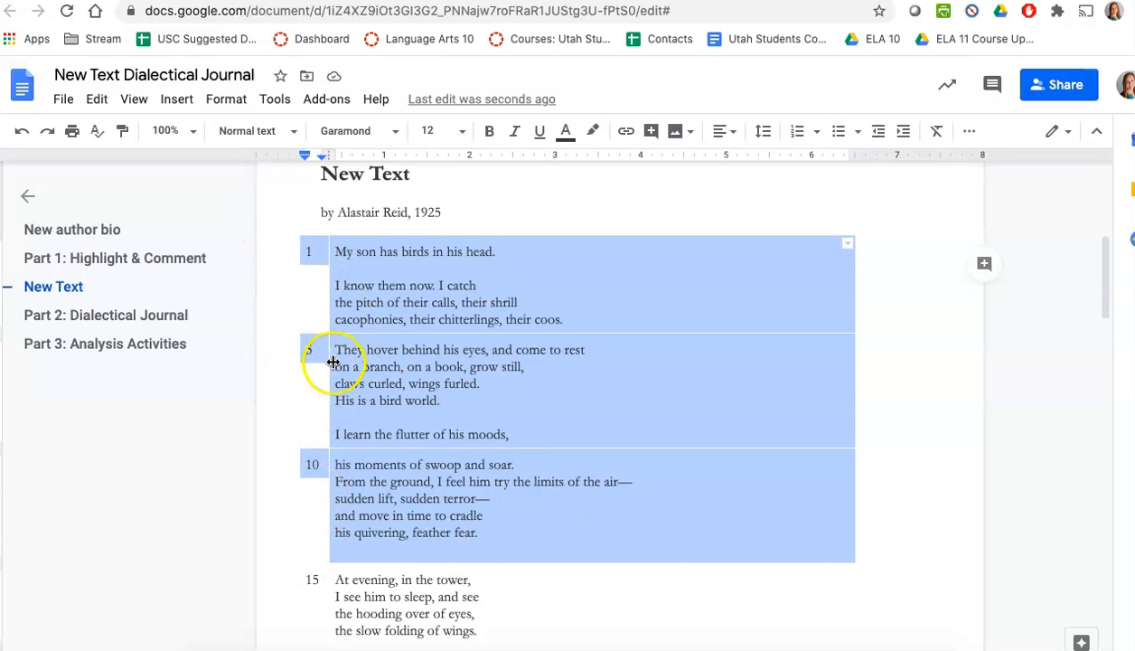
Step: Review the rest of the copy, from the poem through the Part 2 journal table to the Part 3 analysis questions
{"action": "scroll", "coordinate": [440, 328], "scroll_direction": "down", "scroll_amount": 12}
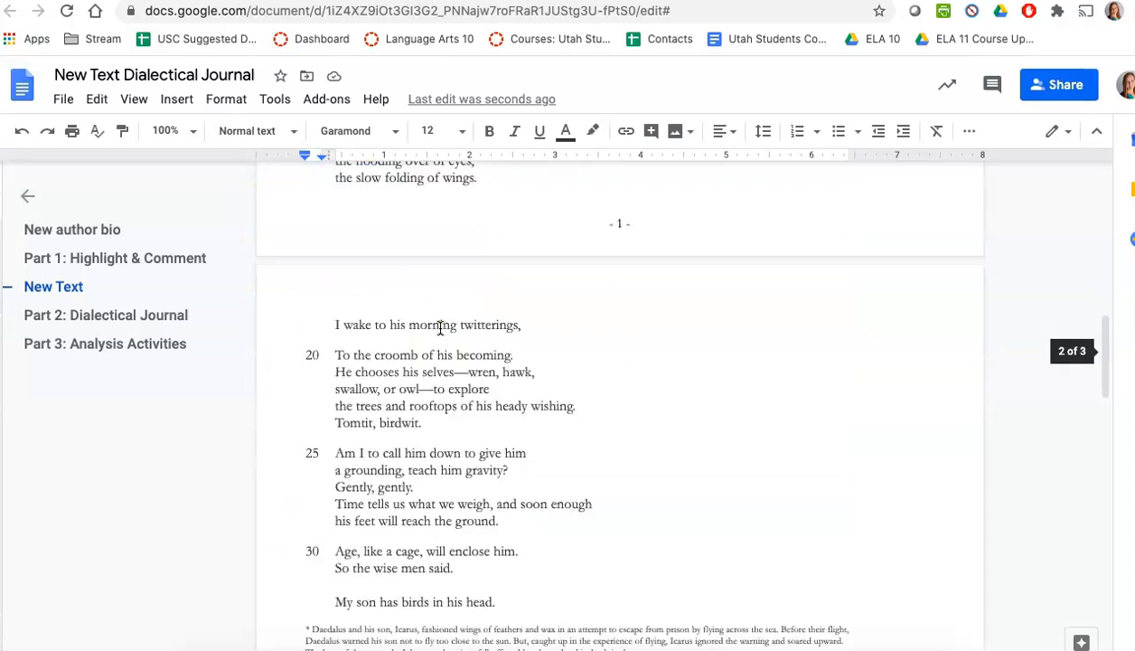
{"action": "scroll", "coordinate": [440, 328], "scroll_direction": "down", "scroll_amount": 4}
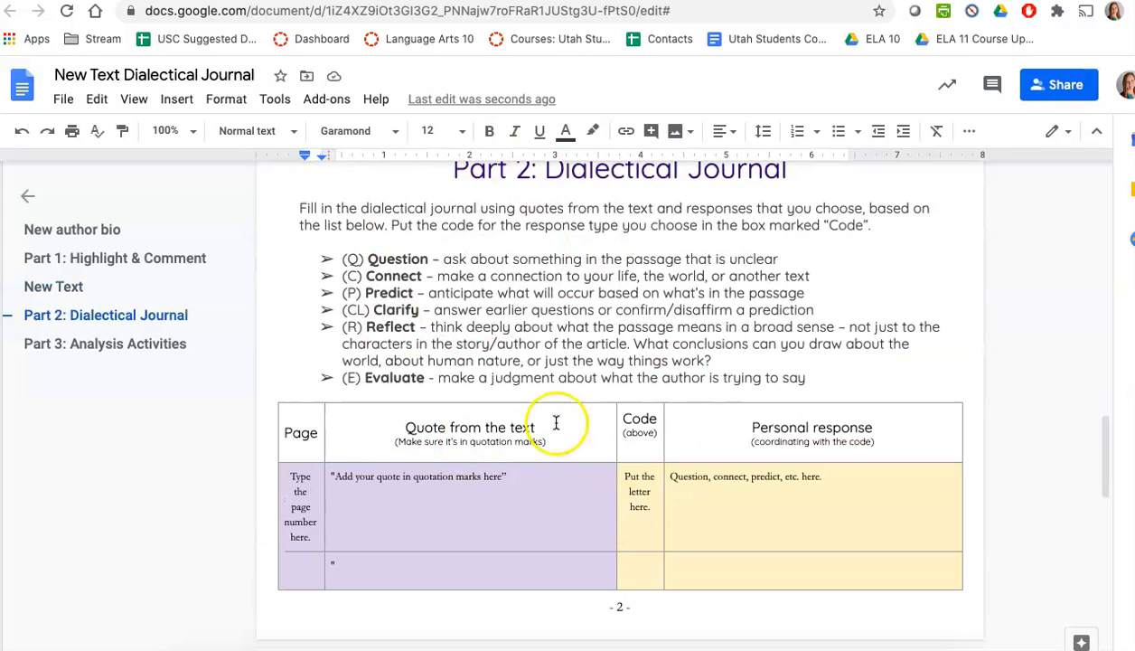
{"action": "scroll", "coordinate": [575, 367], "scroll_direction": "down", "scroll_amount": 2}
{"action": "scroll", "coordinate": [575, 368], "scroll_direction": "down", "scroll_amount": 6}
{"action": "scroll", "coordinate": [575, 368], "scroll_direction": "up", "scroll_amount": 1}
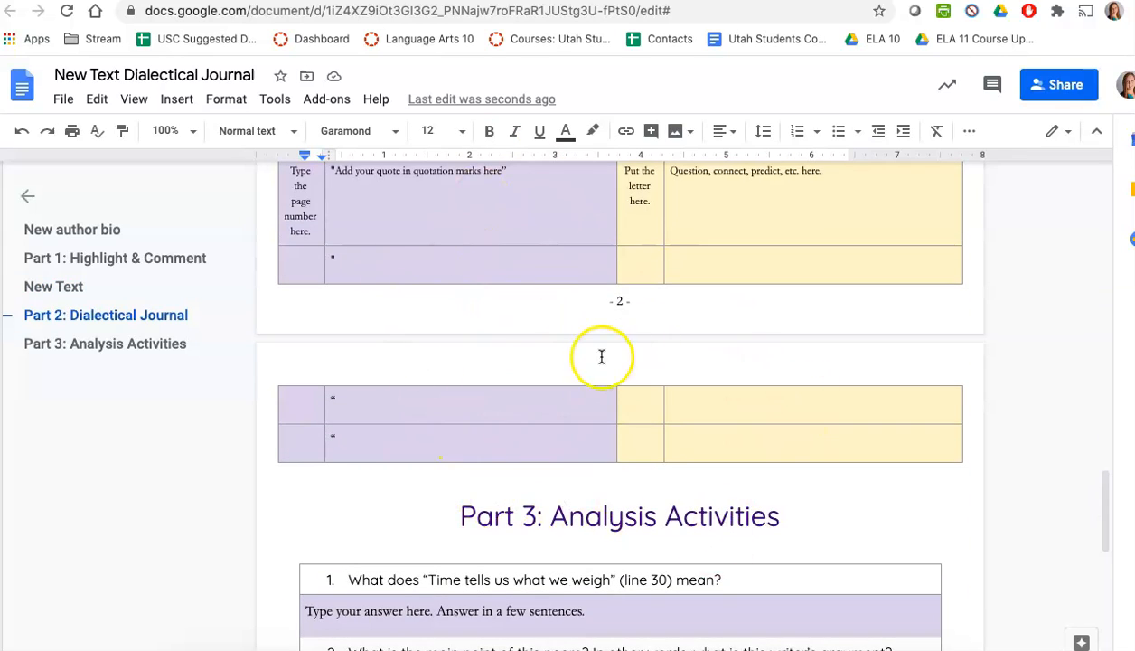
{"action": "scroll", "coordinate": [601, 344], "scroll_direction": "down", "scroll_amount": 5}
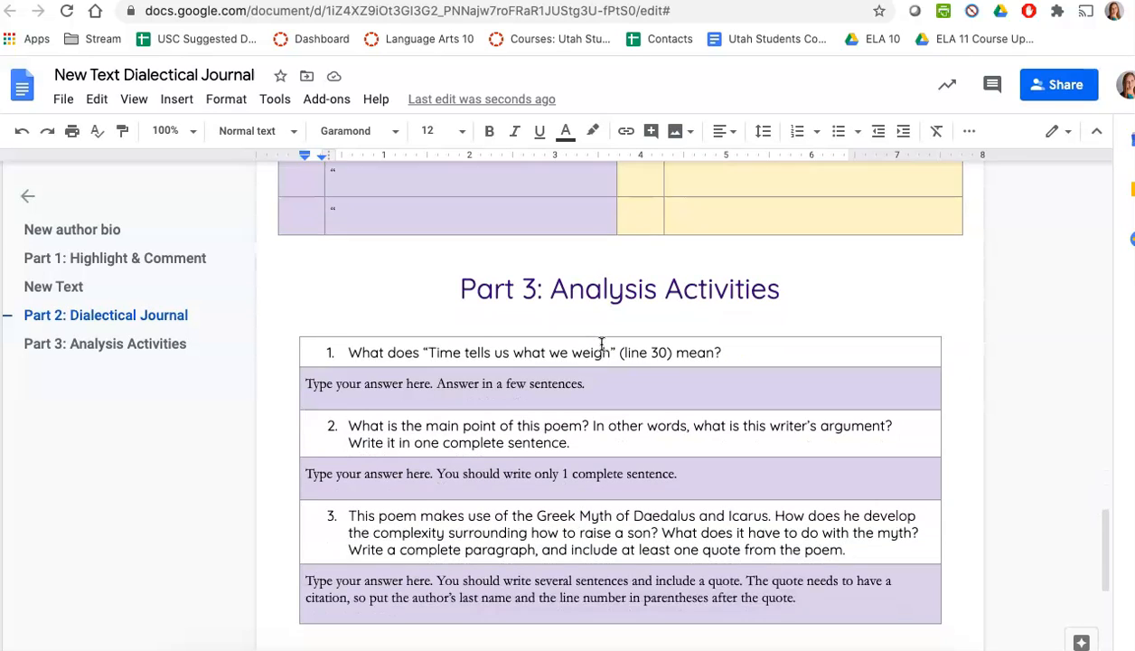
{"action": "scroll", "coordinate": [598, 271], "scroll_direction": "up", "scroll_amount": 1}
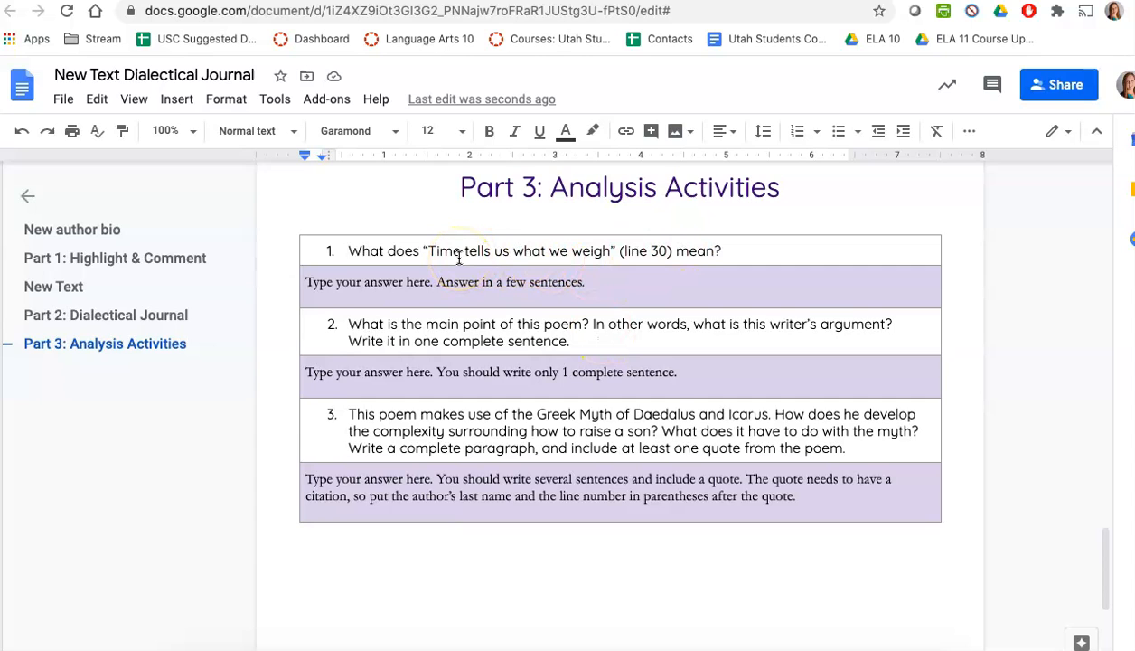
Step: Return to the start of the copied journal and switch to the Canvas course's Language Arts 10 module list
{"action": "scroll", "coordinate": [460, 257], "scroll_direction": "up", "scroll_amount": 20}
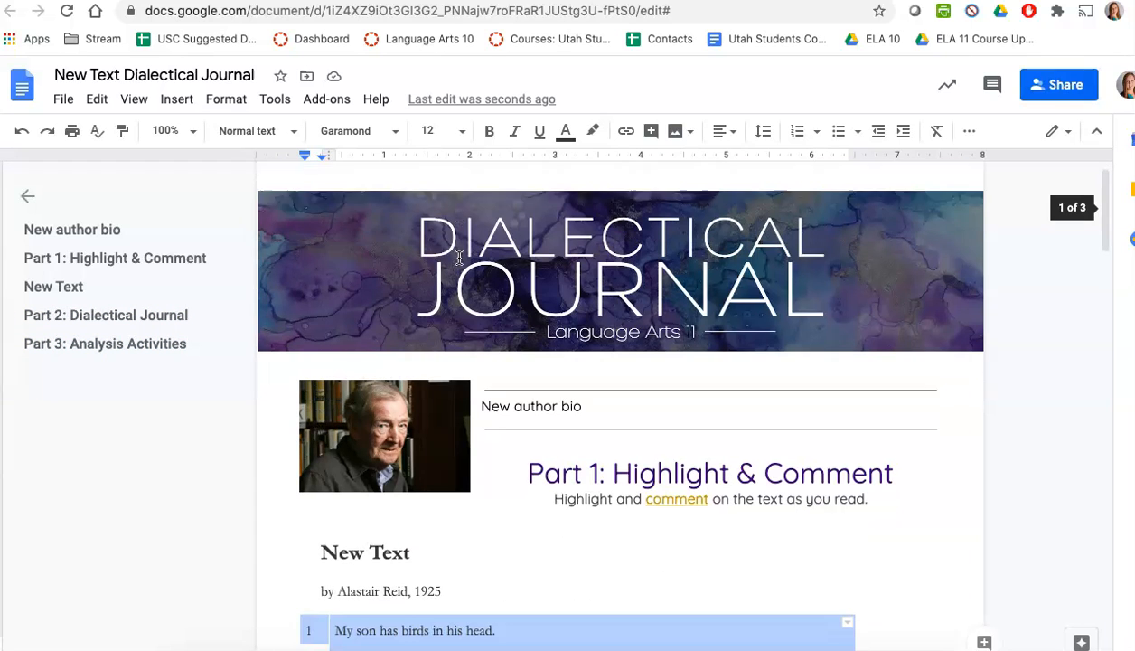
{"action": "scroll", "coordinate": [459, 258], "scroll_direction": "down", "scroll_amount": 1}
{"action": "left_click", "coordinate": [368, 223]}
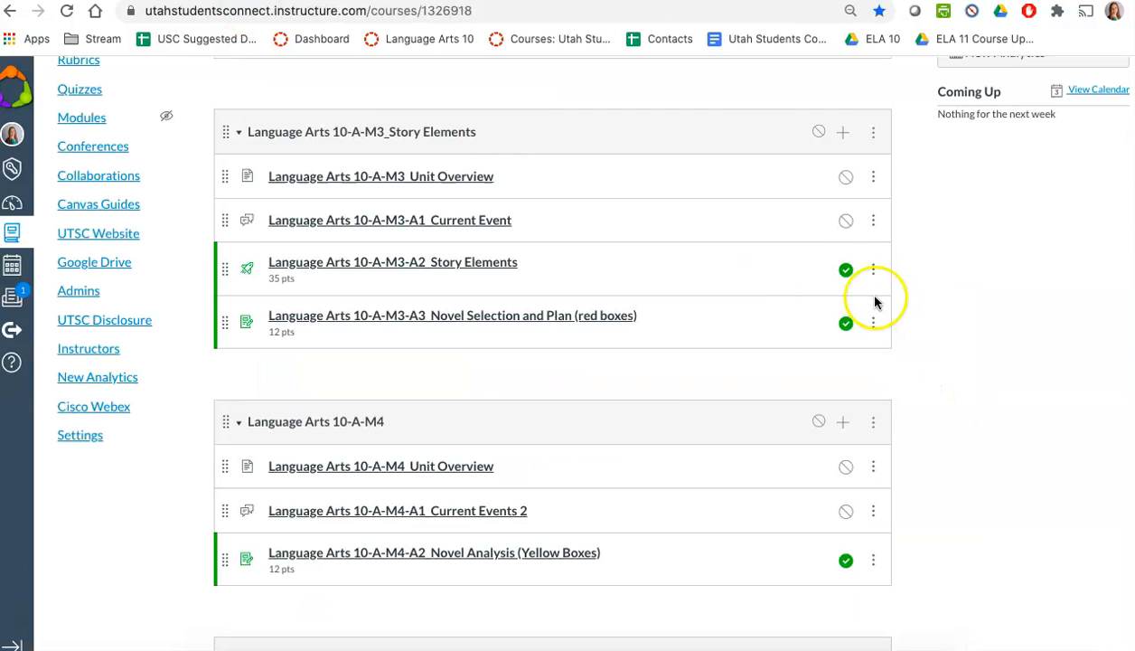
Step: Add a new assignment named "New Text Dialectical Journal" to the Language Arts 10-A-M3_Story Elements module
{"action": "left_click", "coordinate": [841, 135]}
{"action": "left_click", "coordinate": [404, 232]}
{"action": "left_click", "coordinate": [404, 232]}
{"action": "left_click", "coordinate": [443, 283]}
{"action": "left_click", "coordinate": [452, 443]}
{"action": "type", "text": "New Text Dialectical Journal"}
{"action": "left_click", "coordinate": [826, 571]}
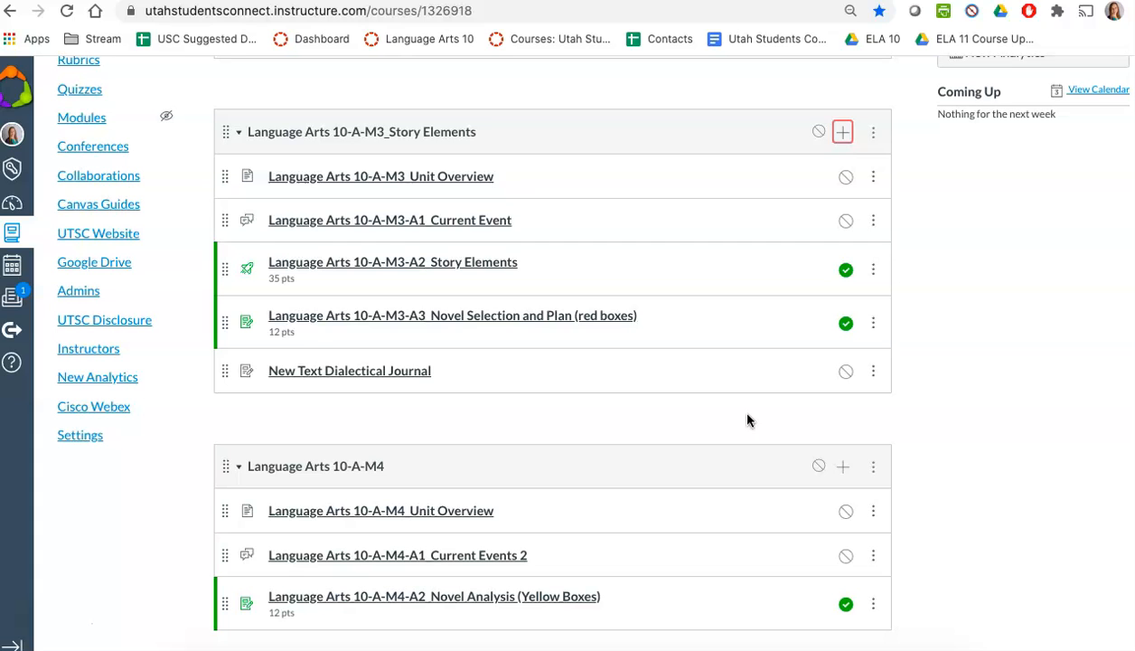
Step: Open the M3-A3 Novel Selection and Plan (red boxes) assignment for editing and copy its entire HTML source
{"action": "left_click", "coordinate": [557, 324]}
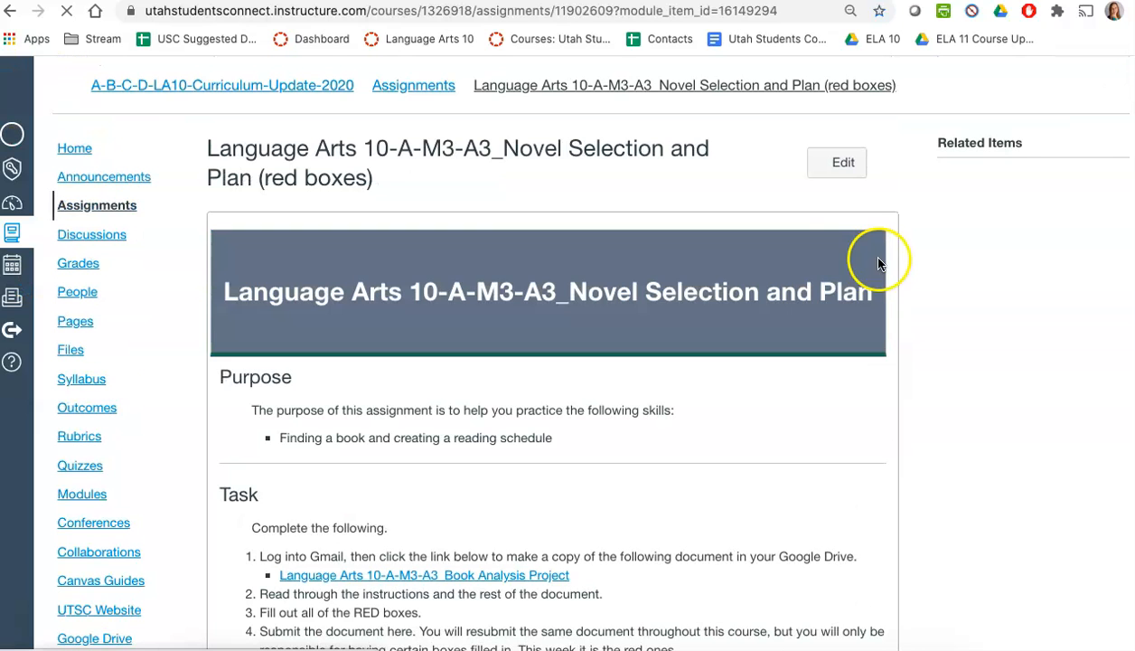
{"action": "left_click", "coordinate": [836, 164]}
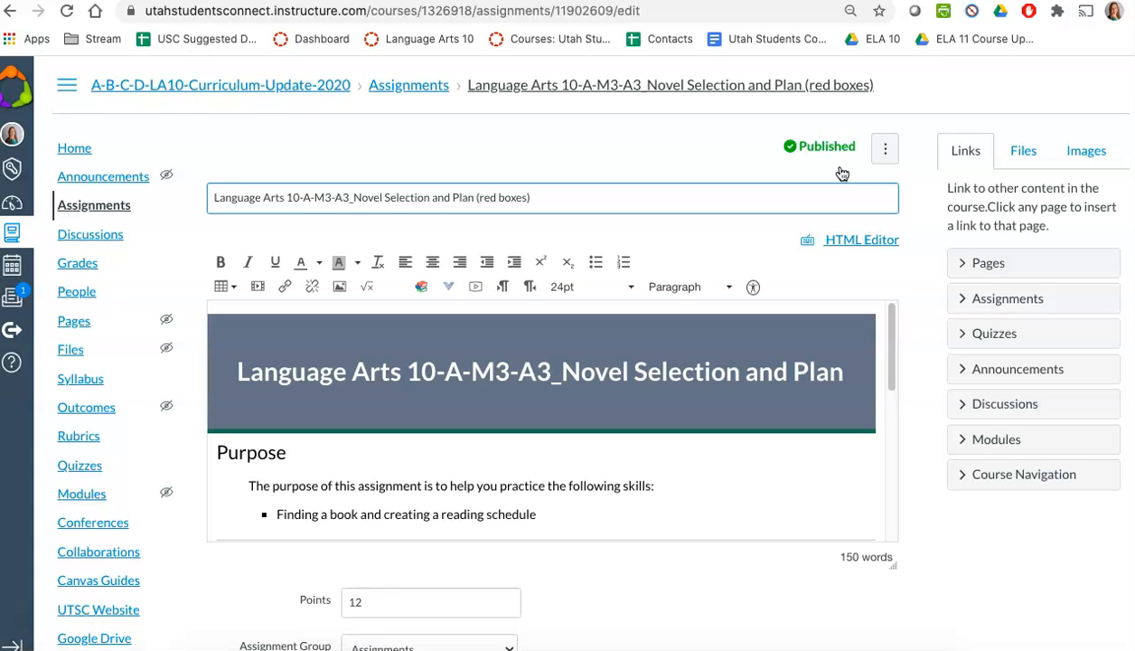
{"action": "left_click", "coordinate": [849, 242]}
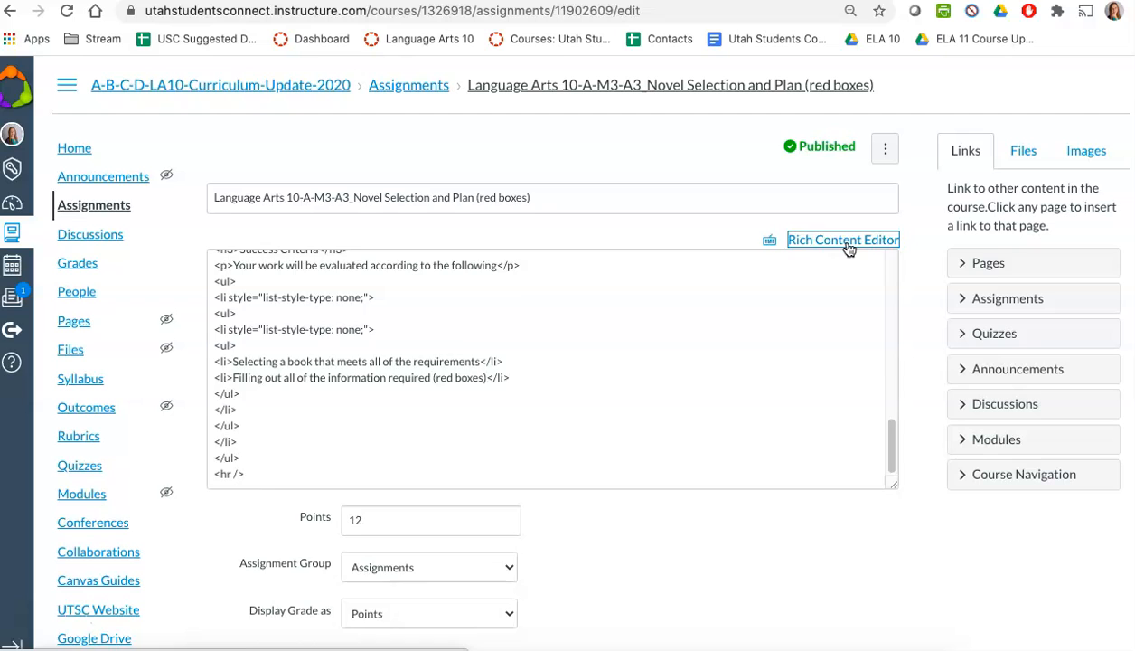
{"action": "left_click", "coordinate": [847, 242]}
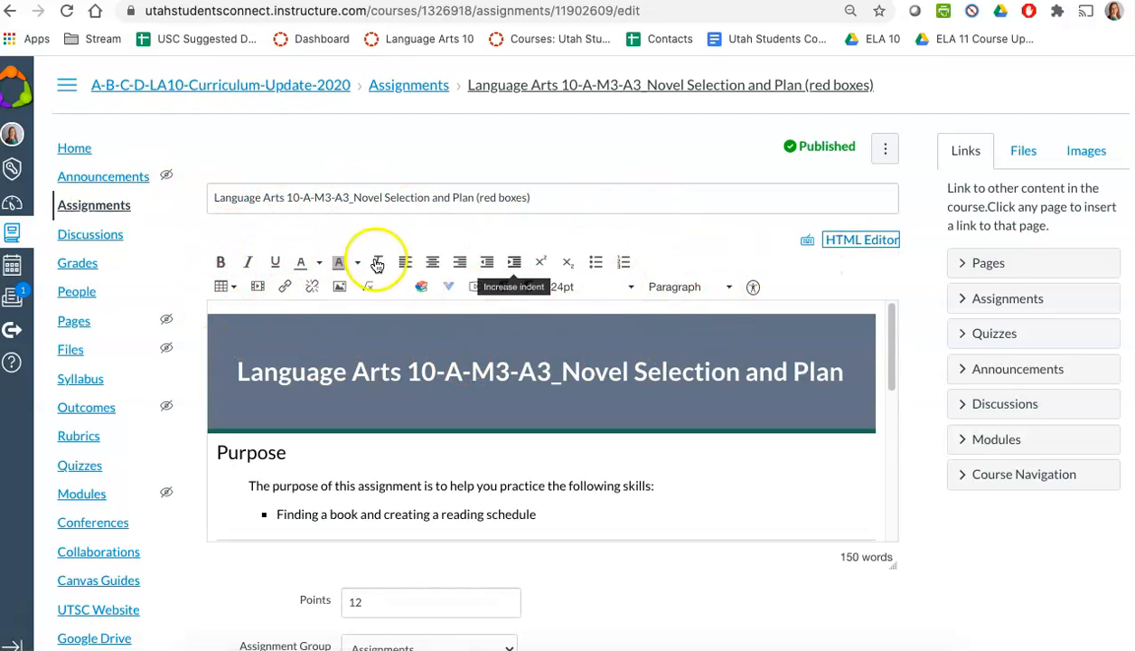
{"action": "left_click", "coordinate": [872, 242]}
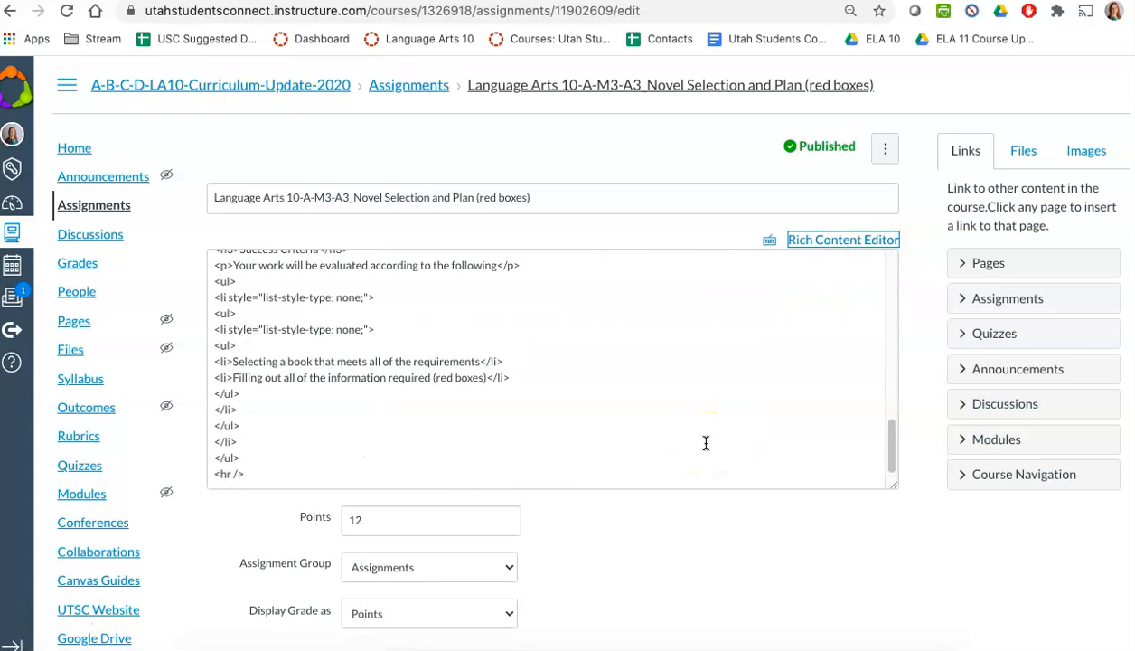
{"action": "left_click", "coordinate": [267, 473]}
{"action": "key", "text": "super+a"}
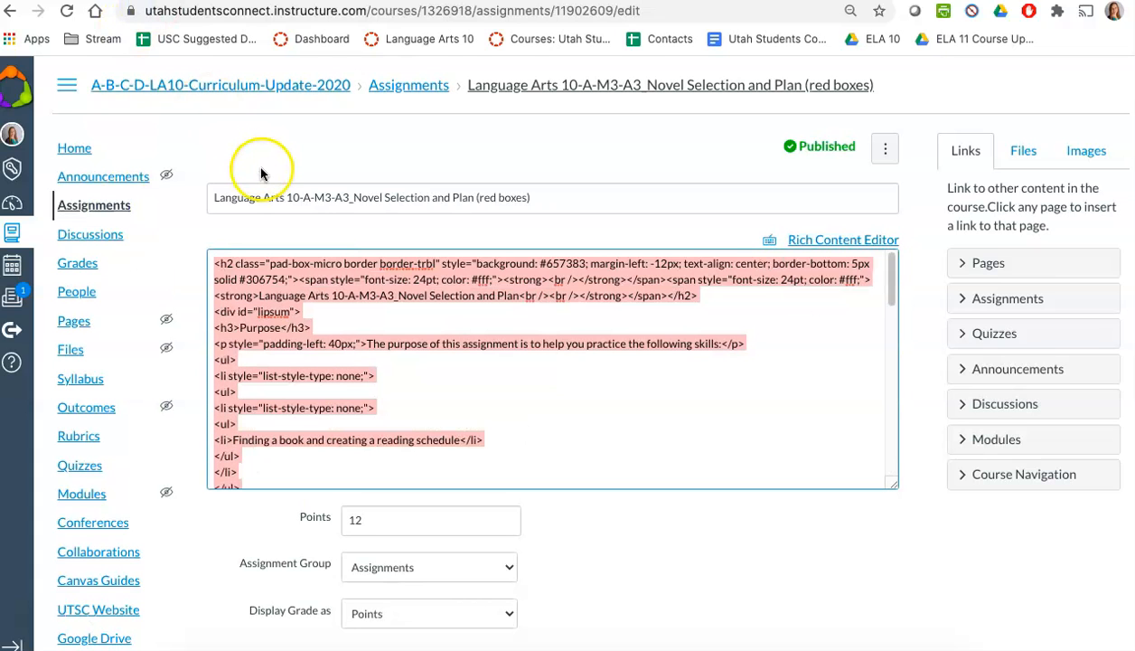
Step: Open the New Text Dialectical Journal assignment for editing, paste the copied HTML source into its description and return to the formatted view
{"action": "left_click", "coordinate": [80, 152]}
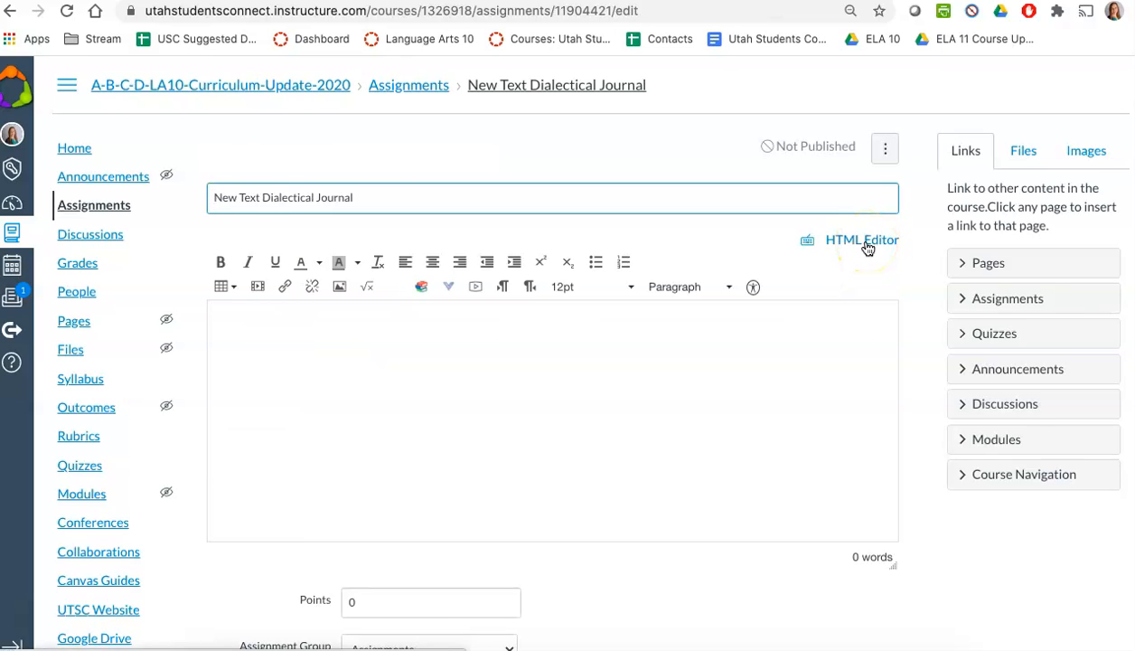
{"action": "left_click", "coordinate": [863, 240]}
{"action": "left_click", "coordinate": [753, 298]}
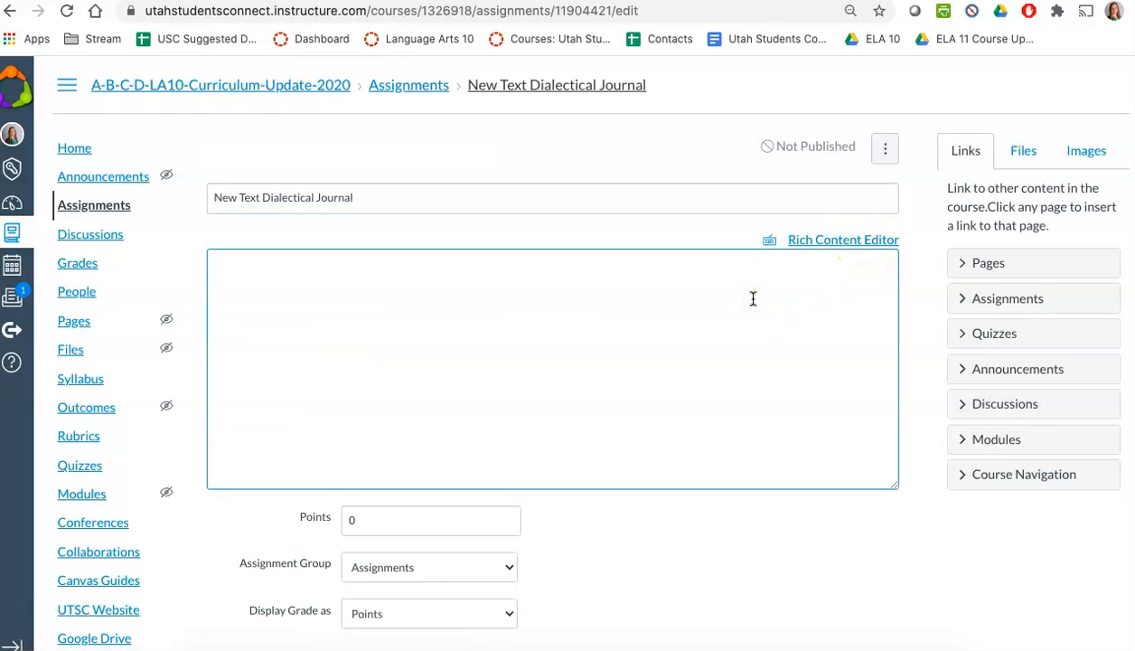
{"action": "key", "text": "super+v"}
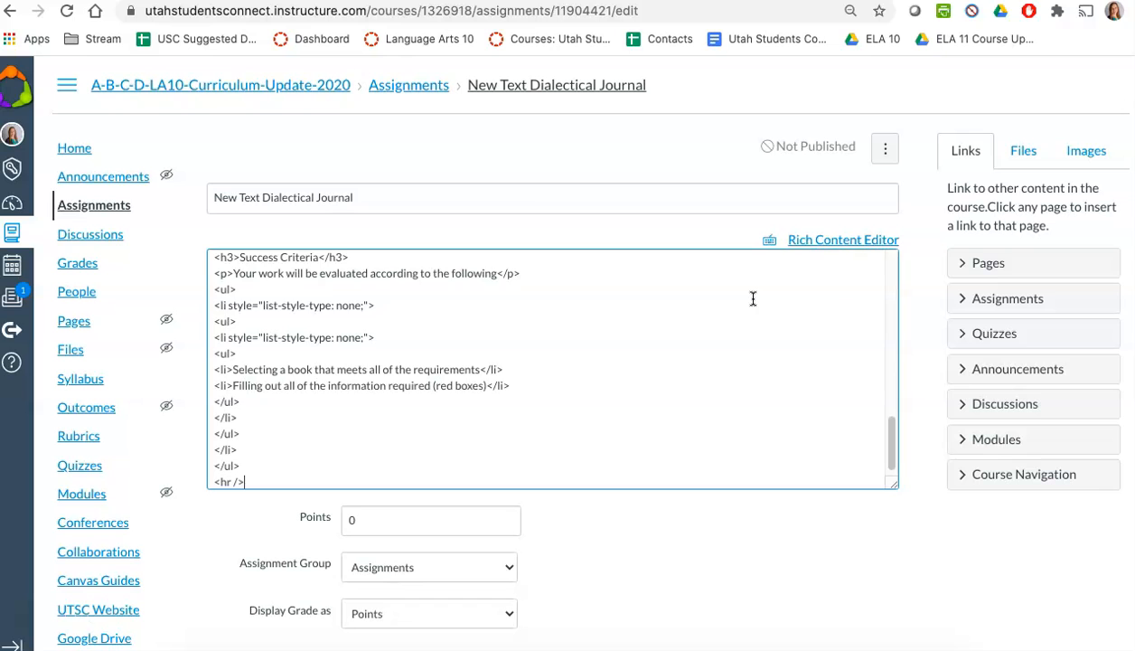
{"action": "left_click", "coordinate": [820, 240]}
Step: Replace the description's banner heading with the assignment title "New Text Dialectical Journal"
{"action": "scroll", "coordinate": [647, 382], "scroll_direction": "down", "scroll_amount": 10}
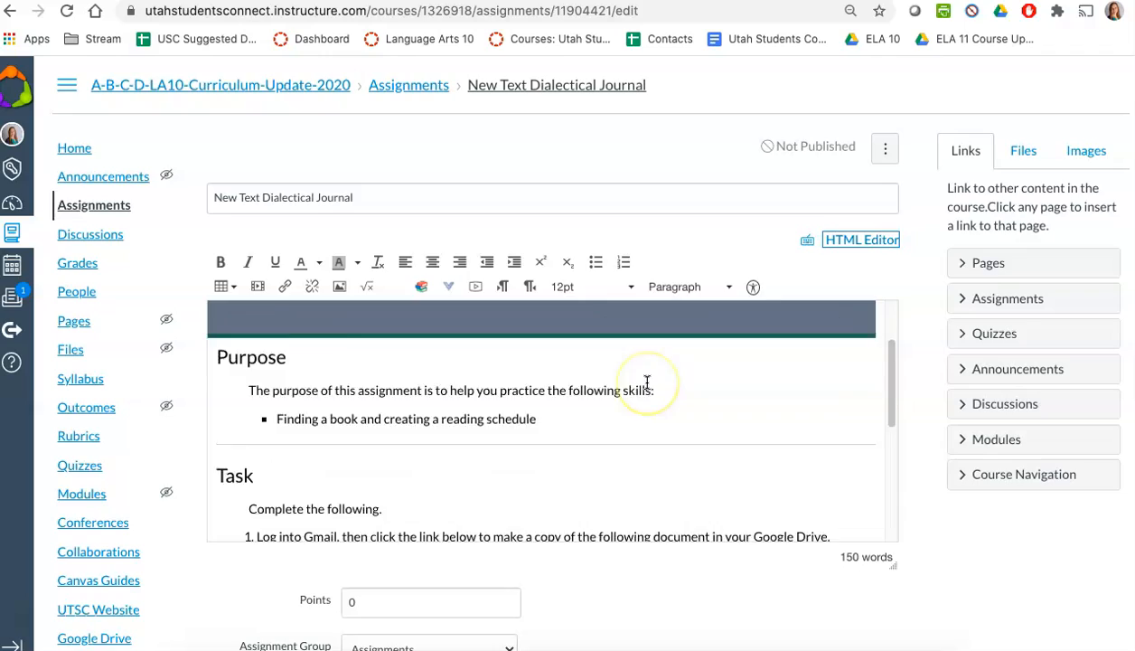
{"action": "scroll", "coordinate": [647, 382], "scroll_direction": "down", "scroll_amount": 5}
{"action": "scroll", "coordinate": [647, 383], "scroll_direction": "up", "scroll_amount": 15}
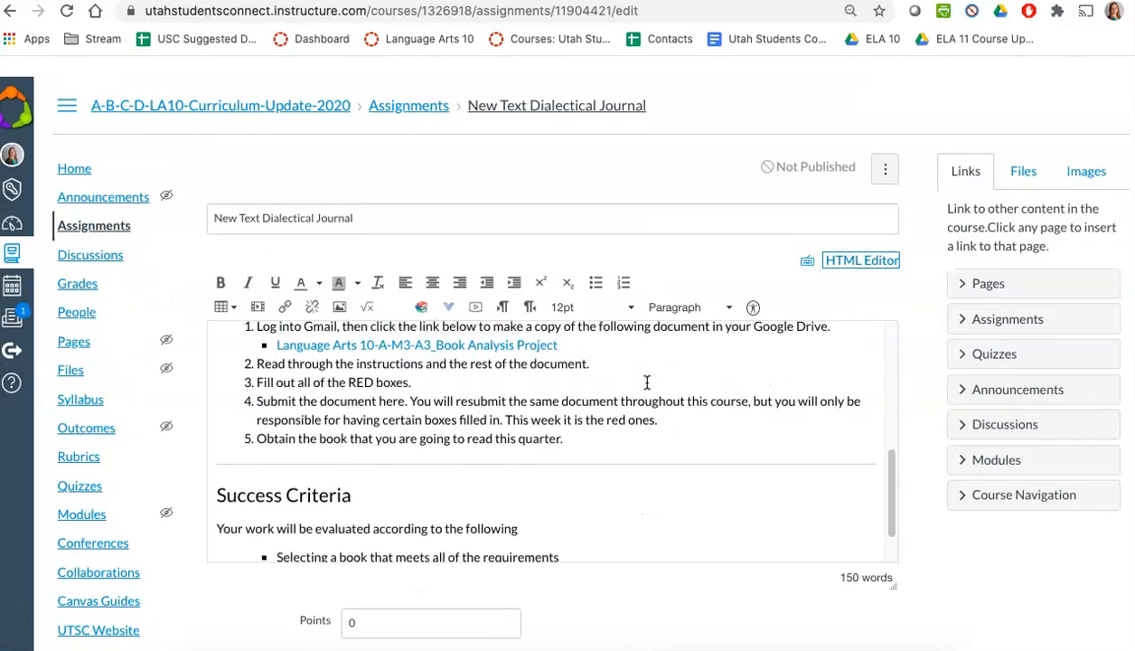
{"action": "triple_click", "coordinate": [284, 197]}
{"action": "key", "text": "ctrl+c"}
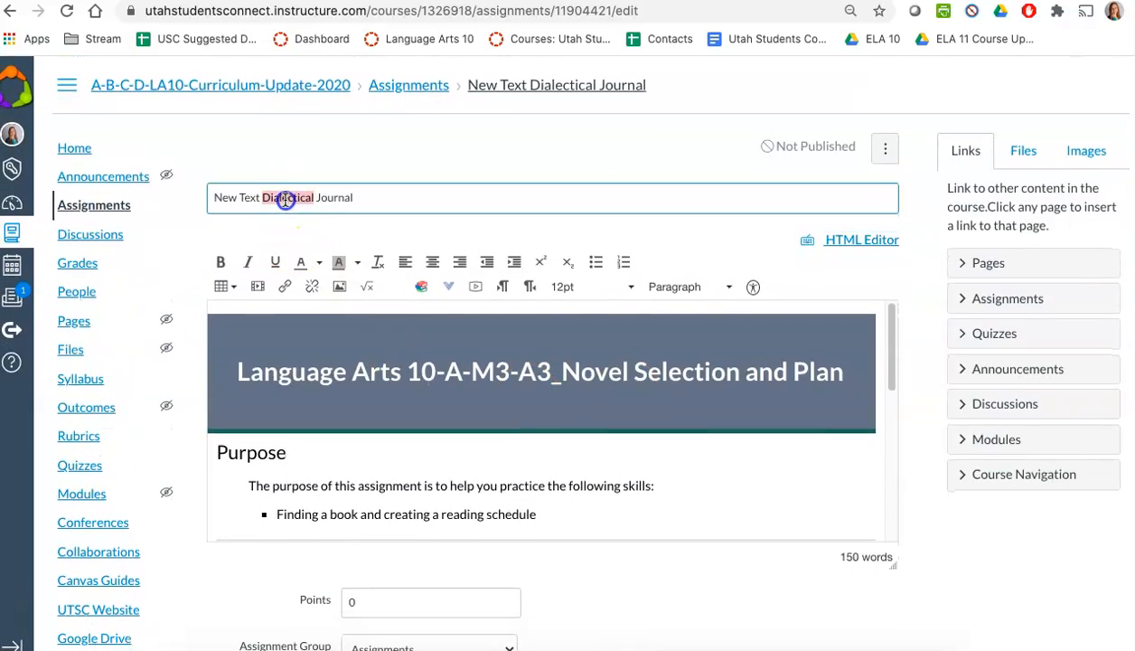
{"action": "left_click_drag", "start_coordinate": [236, 361], "coordinate": [854, 383]}
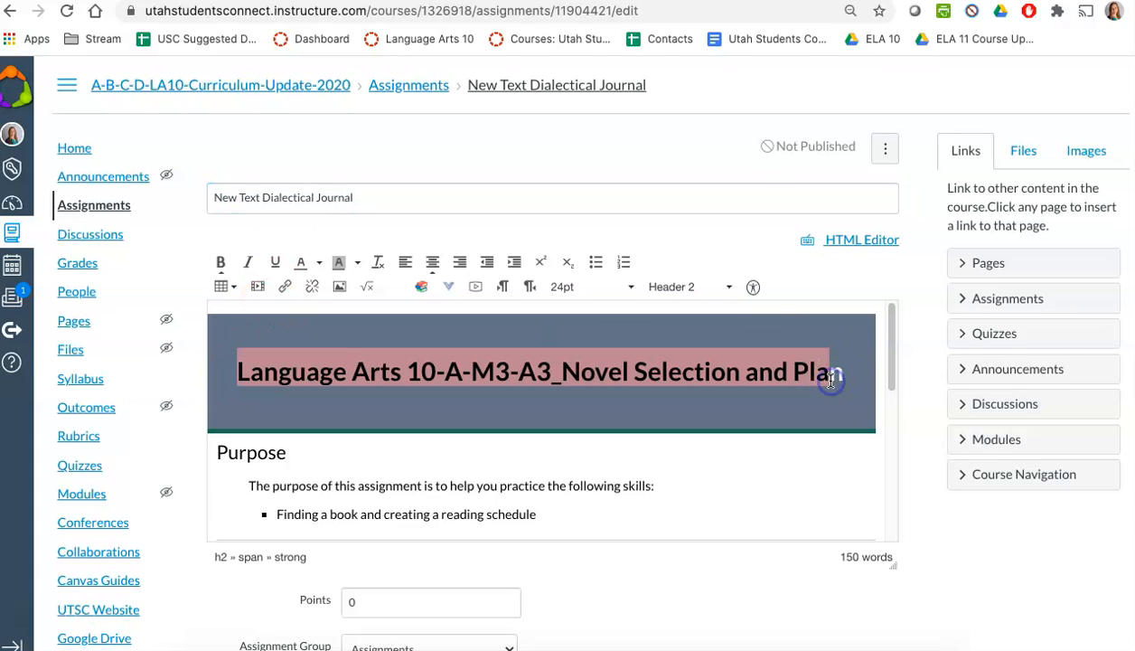
{"action": "key", "text": "ctrl+v"}
{"action": "key", "text": "Delete"}
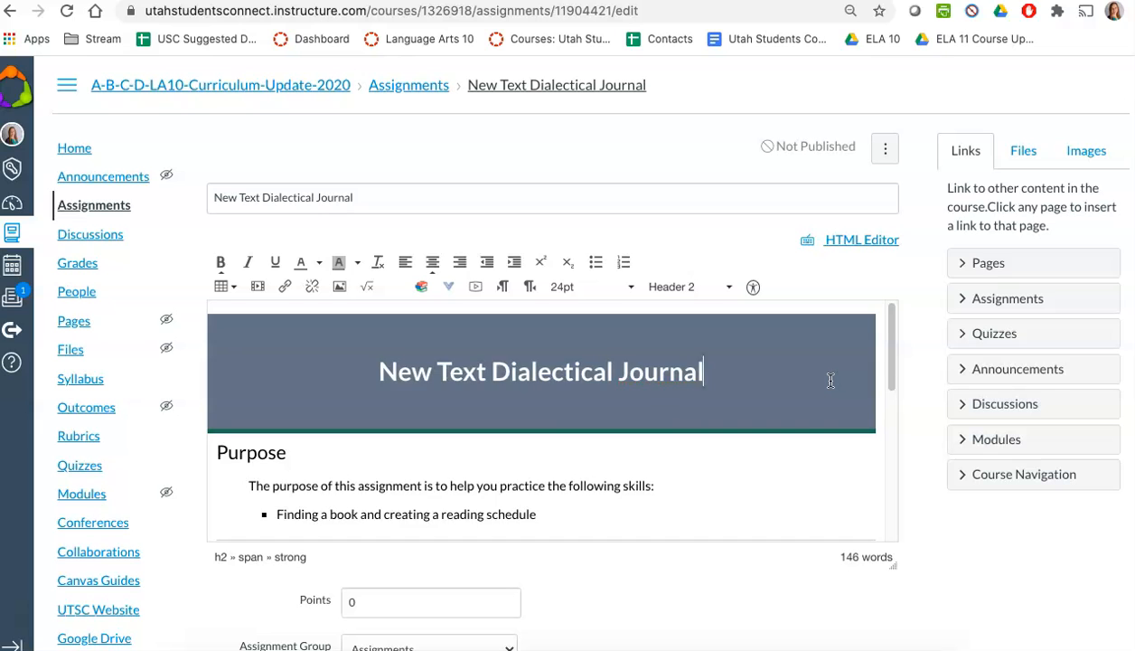
Step: Replace the Book Analysis Project link text under task 1 with "New Text Dialectical Journal" and remove its old hyperlink
{"action": "scroll", "coordinate": [545, 386], "scroll_direction": "down", "scroll_amount": 3}
{"action": "scroll", "coordinate": [544, 387], "scroll_direction": "down", "scroll_amount": 2}
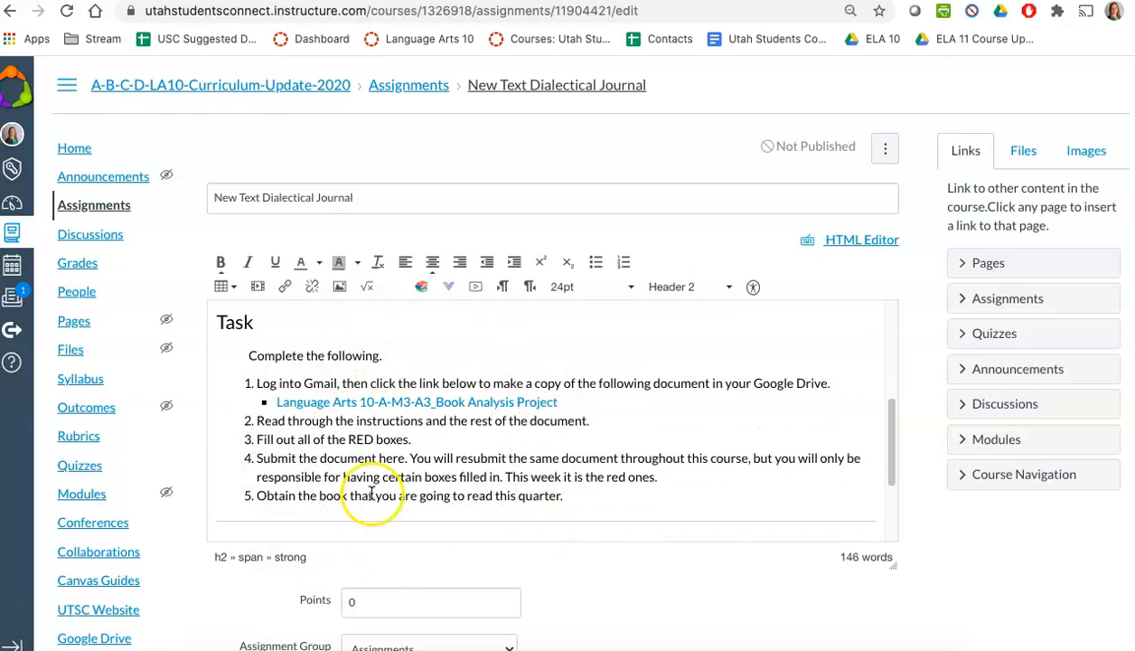
{"action": "scroll", "coordinate": [452, 379], "scroll_direction": "down", "scroll_amount": 1}
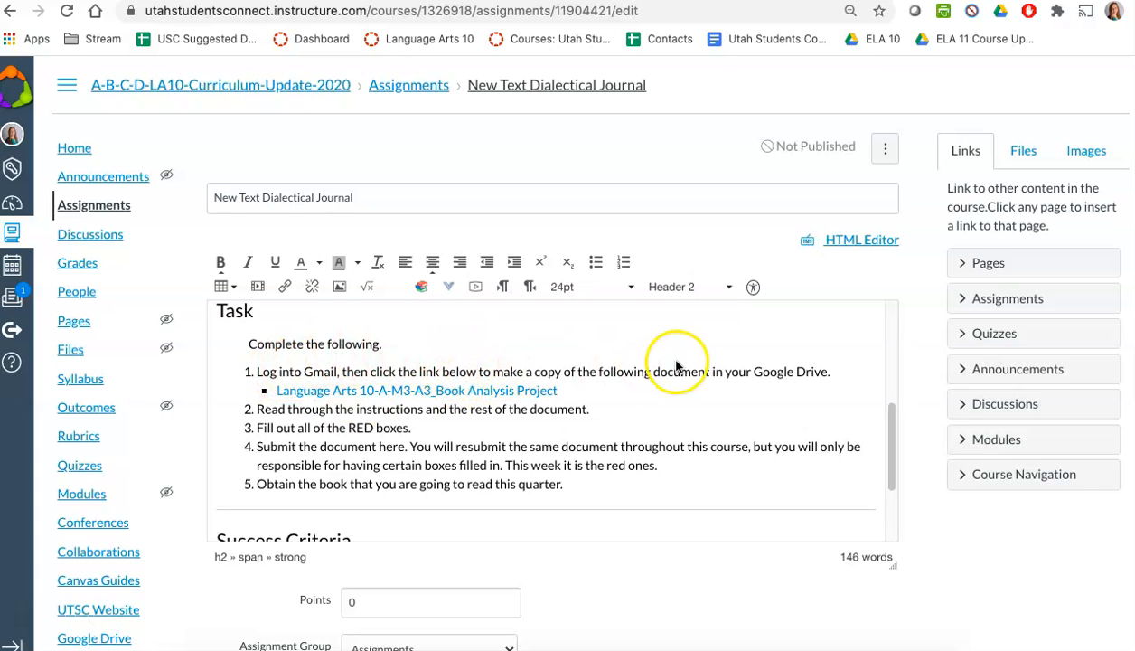
{"action": "scroll", "coordinate": [819, 366], "scroll_direction": "down", "scroll_amount": 1}
{"action": "scroll", "coordinate": [819, 366], "scroll_direction": "up", "scroll_amount": 1}
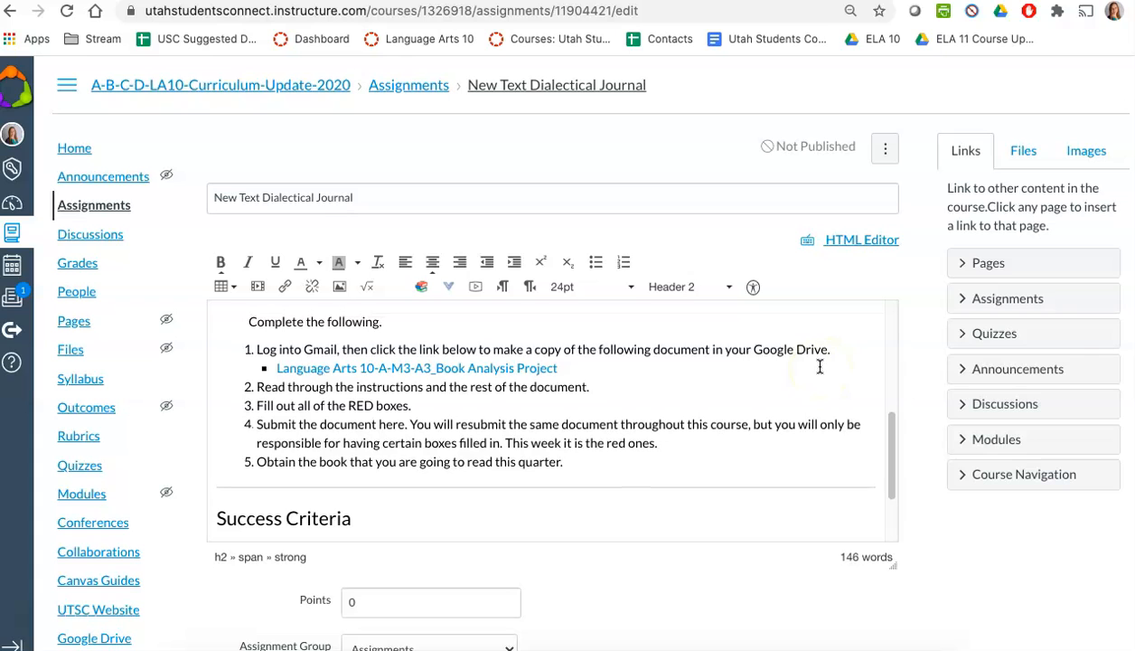
{"action": "left_click", "coordinate": [768, 360]}
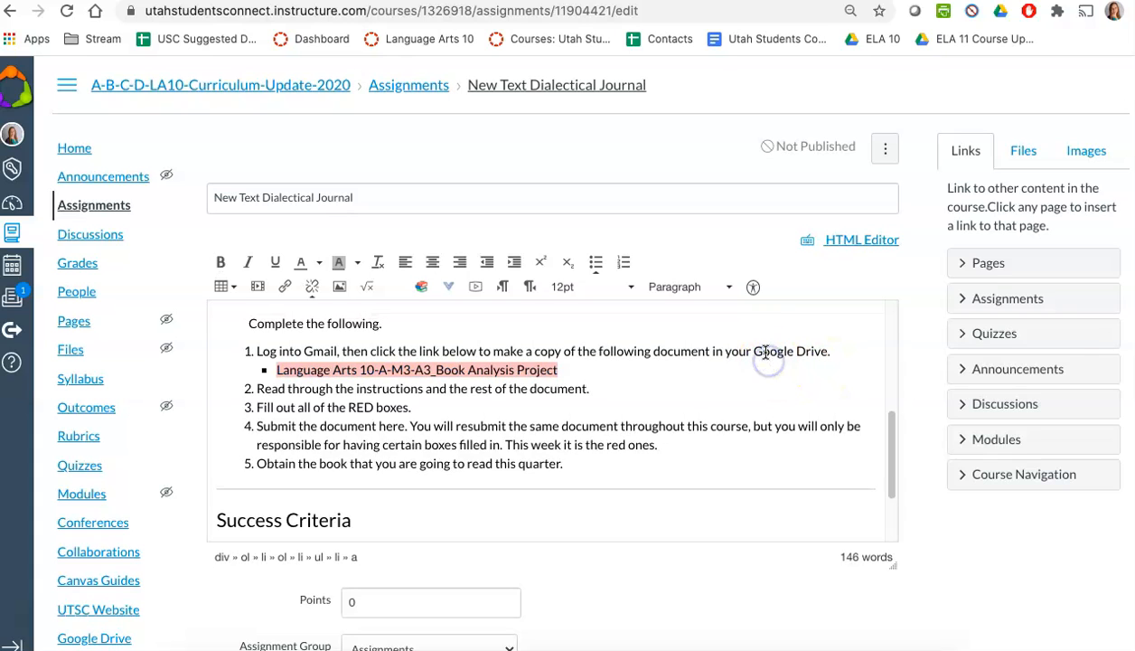
{"action": "left_click", "coordinate": [766, 353]}
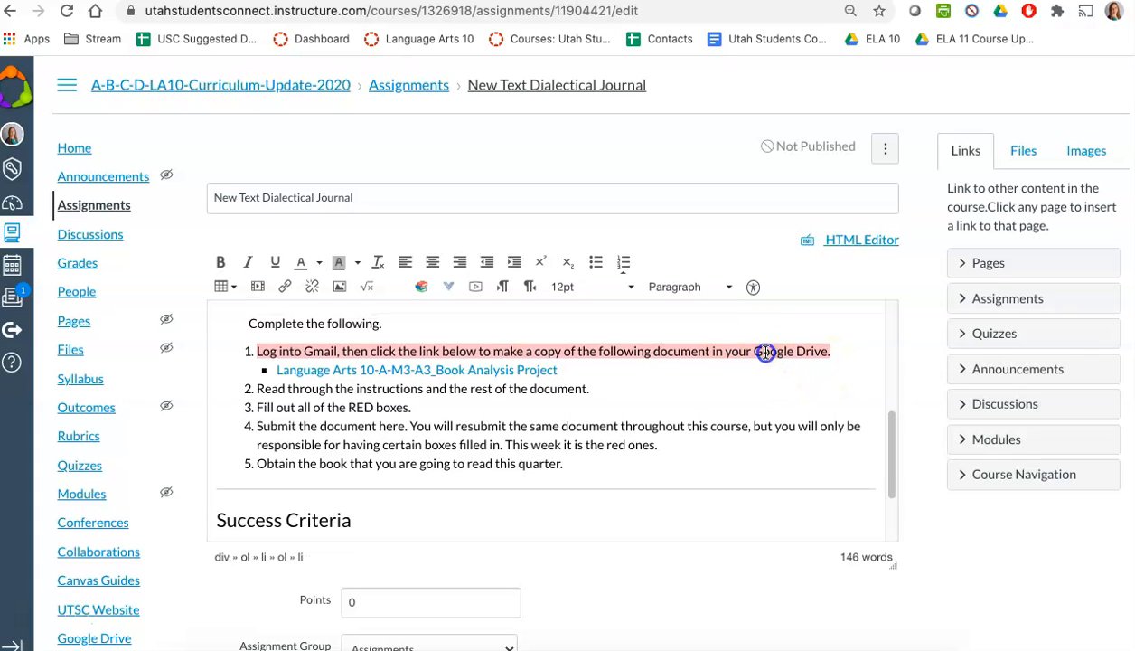
{"action": "left_click", "coordinate": [553, 371]}
{"action": "left_click", "coordinate": [276, 370]}
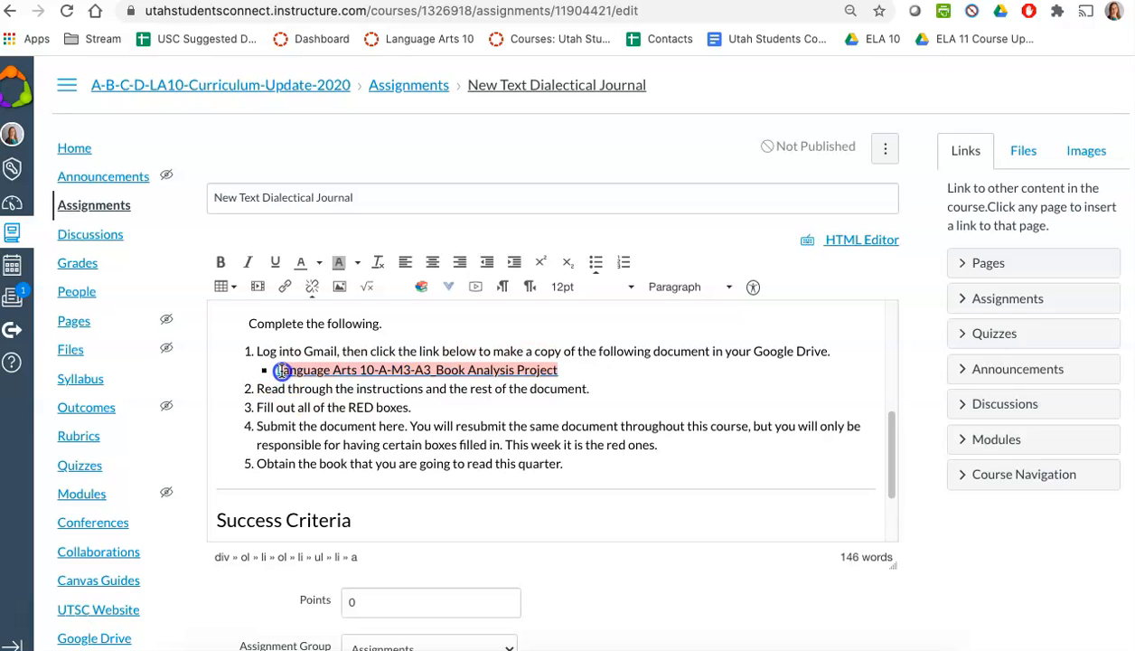
{"action": "type", "text": "New Text Dia"}
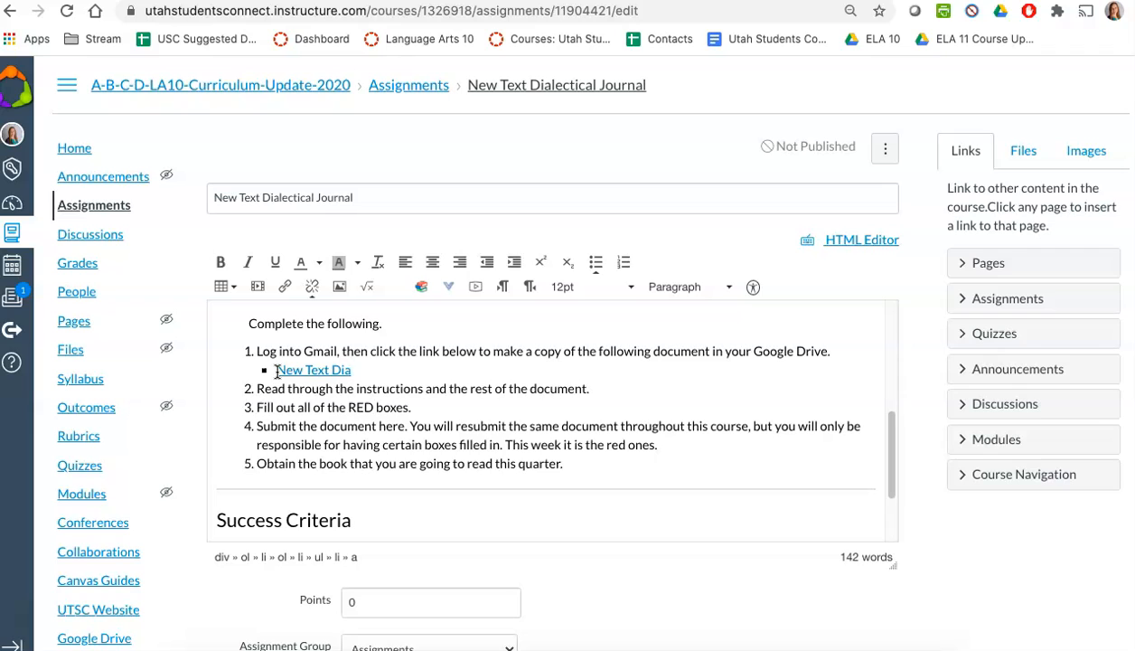
{"action": "type", "text": "lectical Journal"}
{"action": "left_click", "coordinate": [312, 287]}
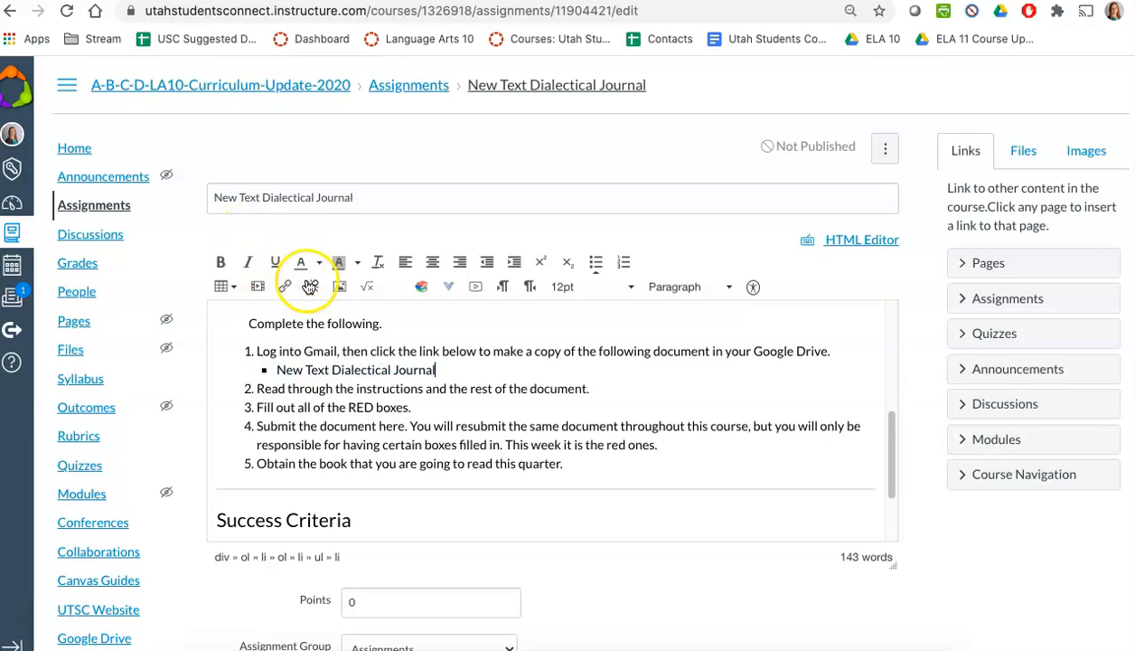
Step: Select the new link text, then switch to the New Text Dialectical Journal document, set its sharing to Anyone with the link and copy the link
{"action": "triple_click", "coordinate": [359, 371]}
{"action": "left_click", "coordinate": [1003, 96]}
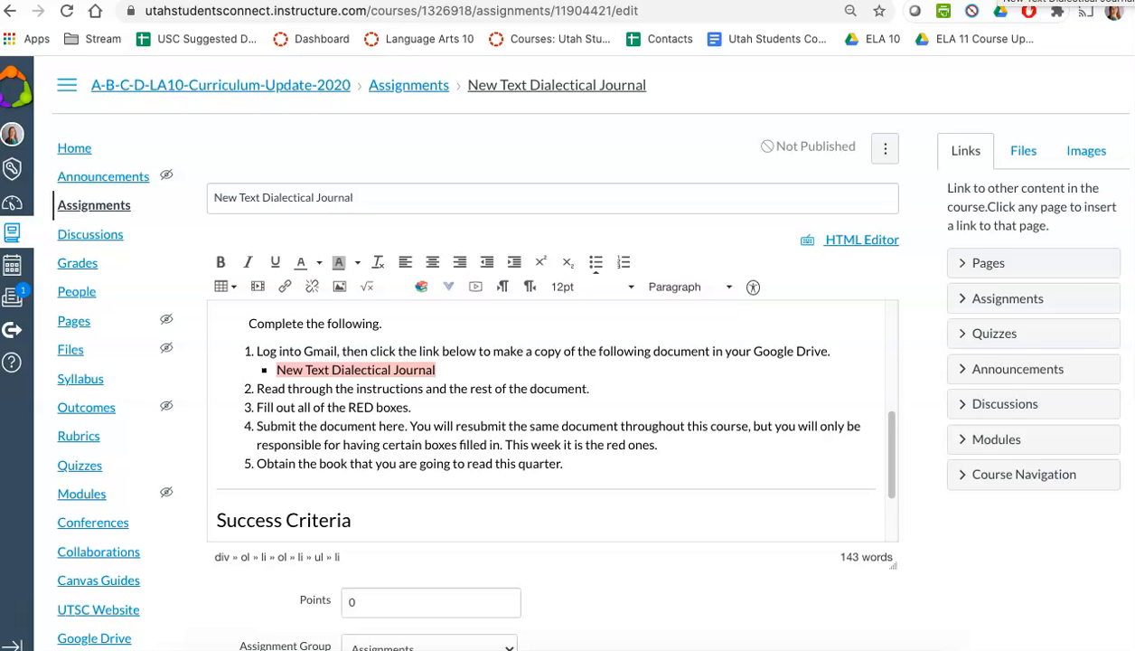
{"action": "left_click", "coordinate": [1003, 2]}
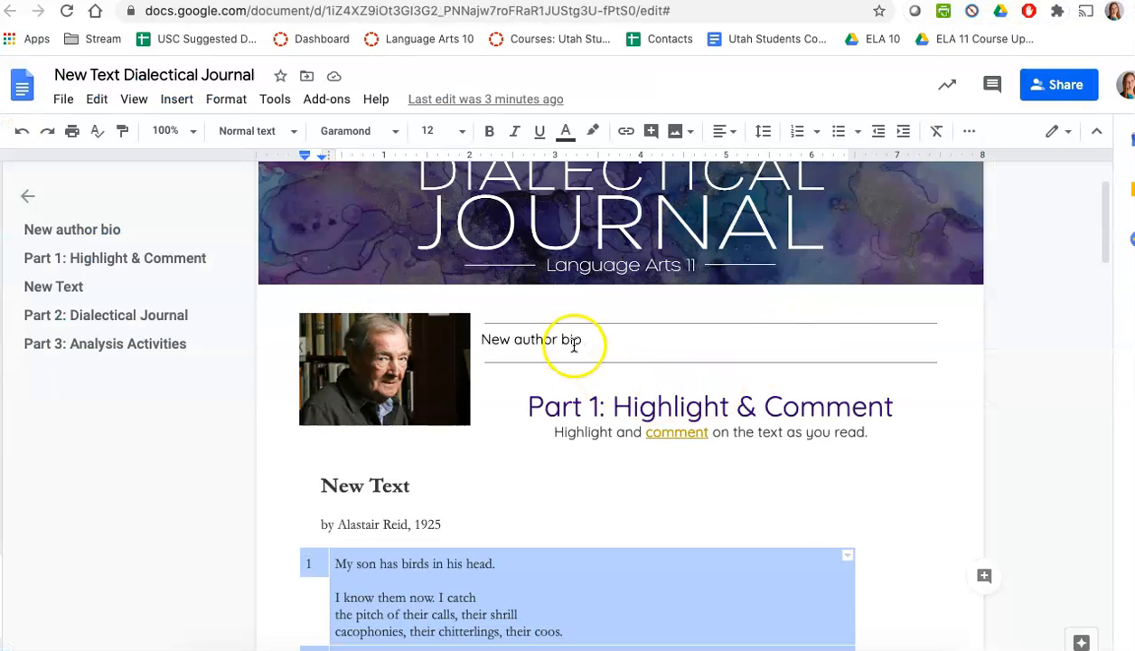
{"action": "scroll", "coordinate": [574, 347], "scroll_direction": "up", "scroll_amount": 2}
{"action": "left_click", "coordinate": [1063, 84]}
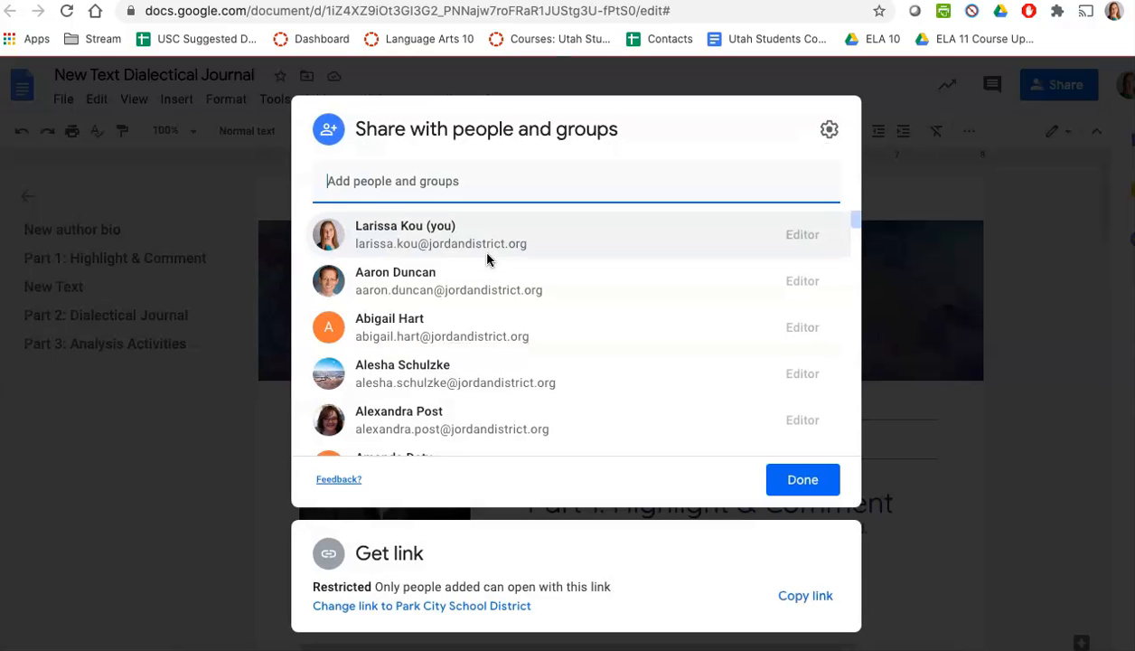
{"action": "left_click", "coordinate": [440, 591]}
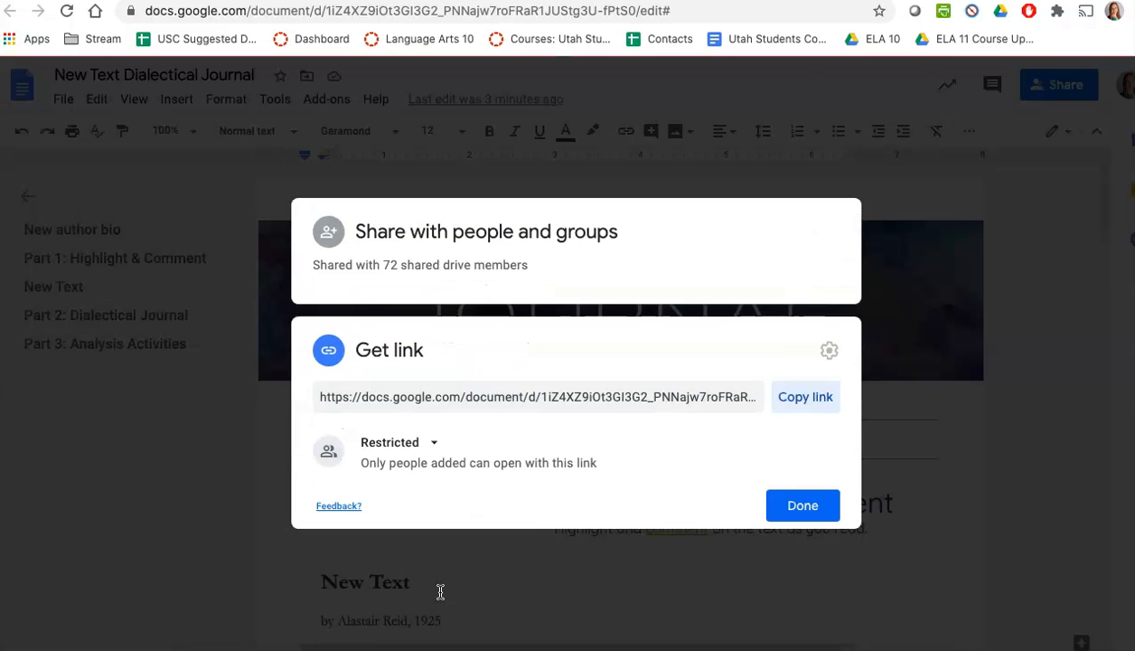
{"action": "left_click", "coordinate": [409, 435]}
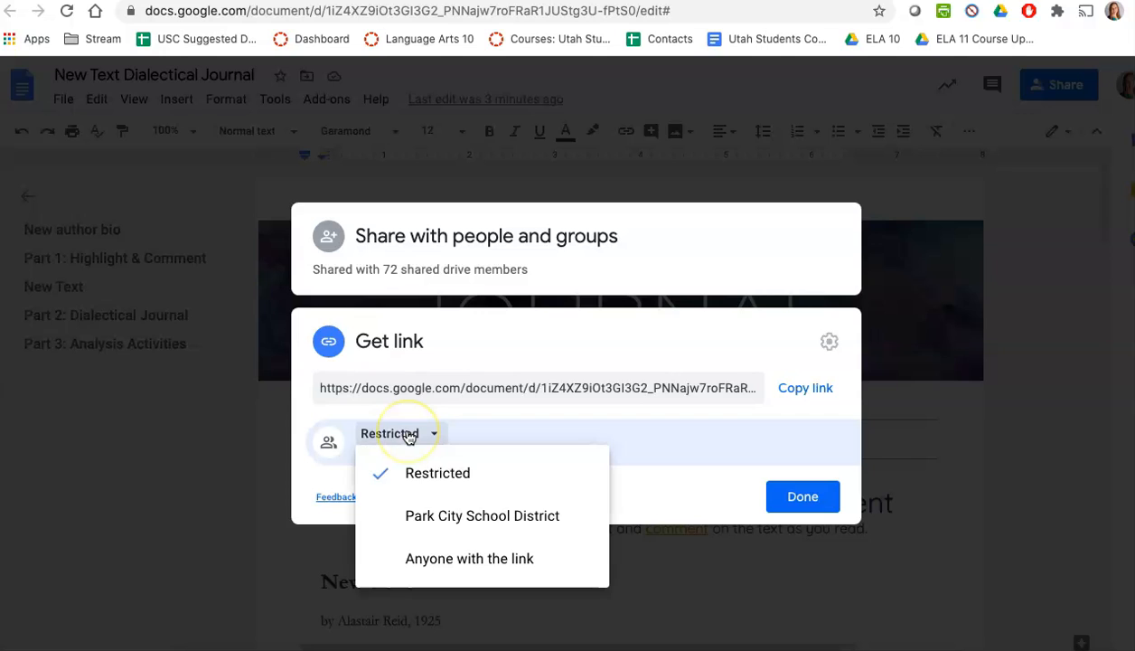
{"action": "left_click", "coordinate": [440, 561]}
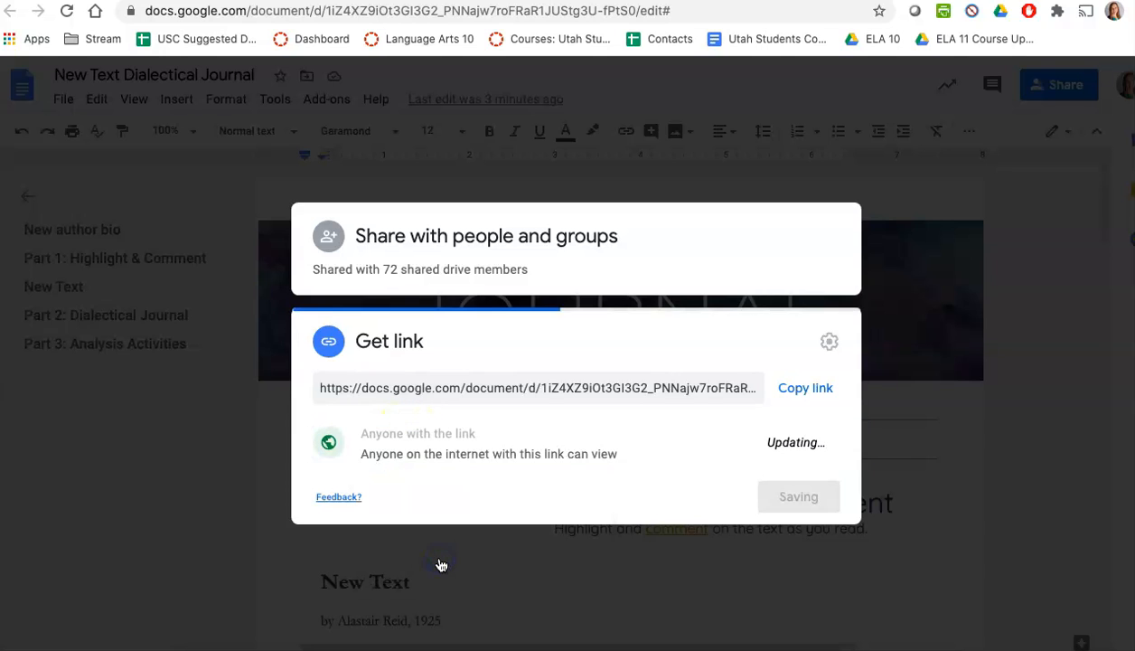
{"action": "left_click", "coordinate": [798, 389]}
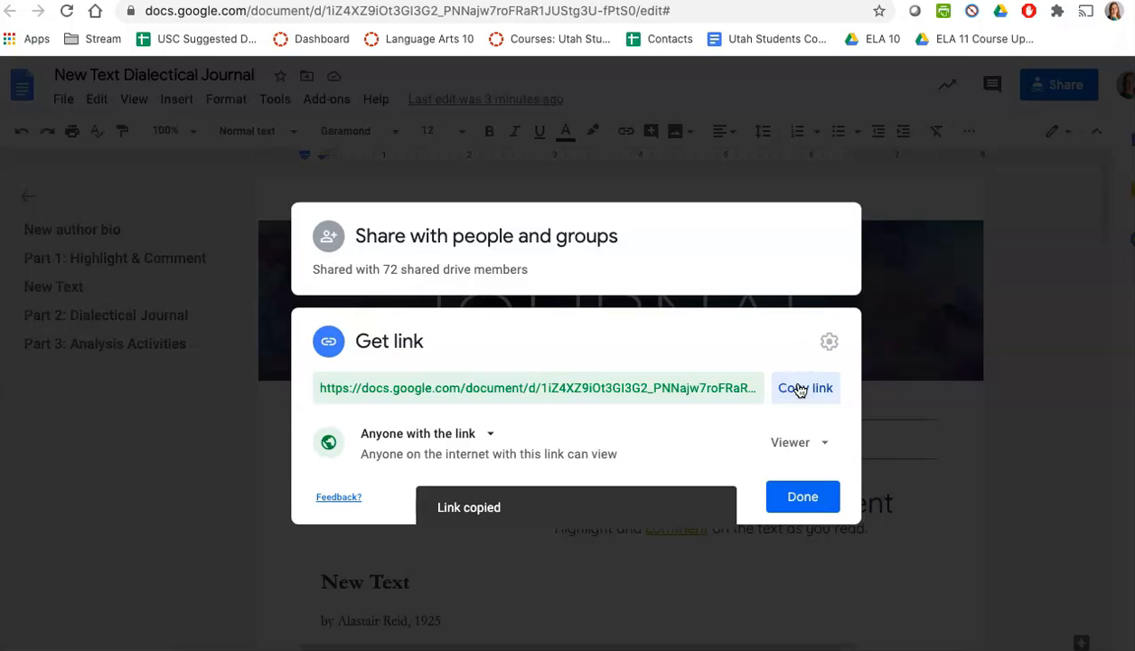
Step: Switch to the Canvas assignment and link the selected New Text Dialectical Journal text to the copied URL, with its ending "edit?usp=sharing" replaced by "copy"
{"action": "left_click", "coordinate": [280, 2]}
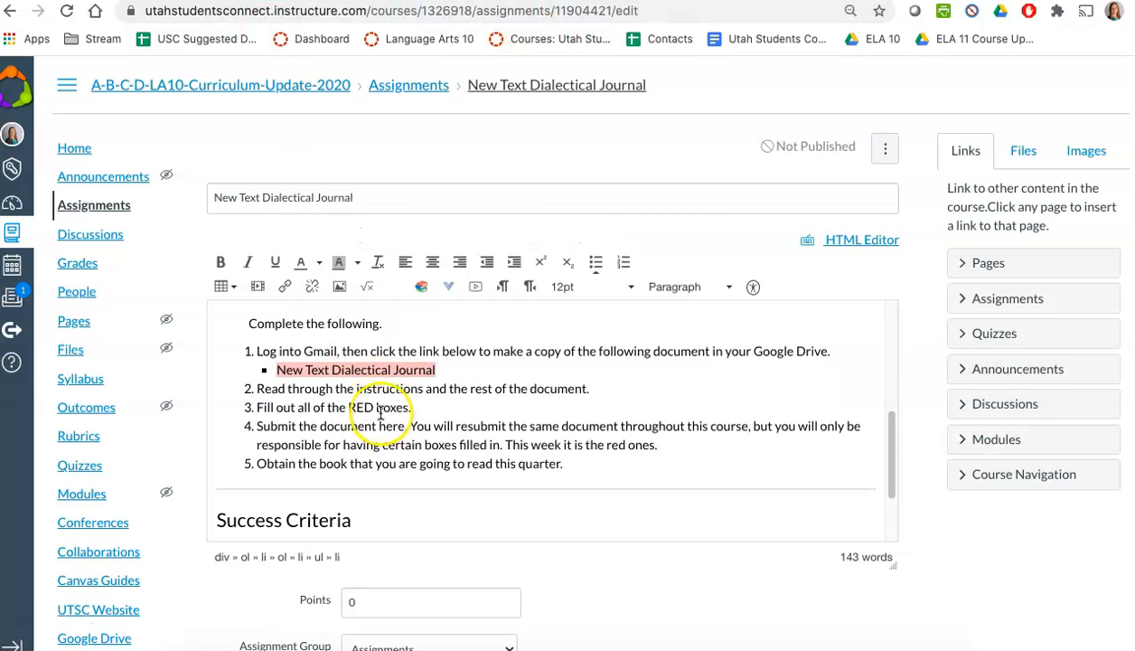
{"action": "left_click", "coordinate": [366, 369]}
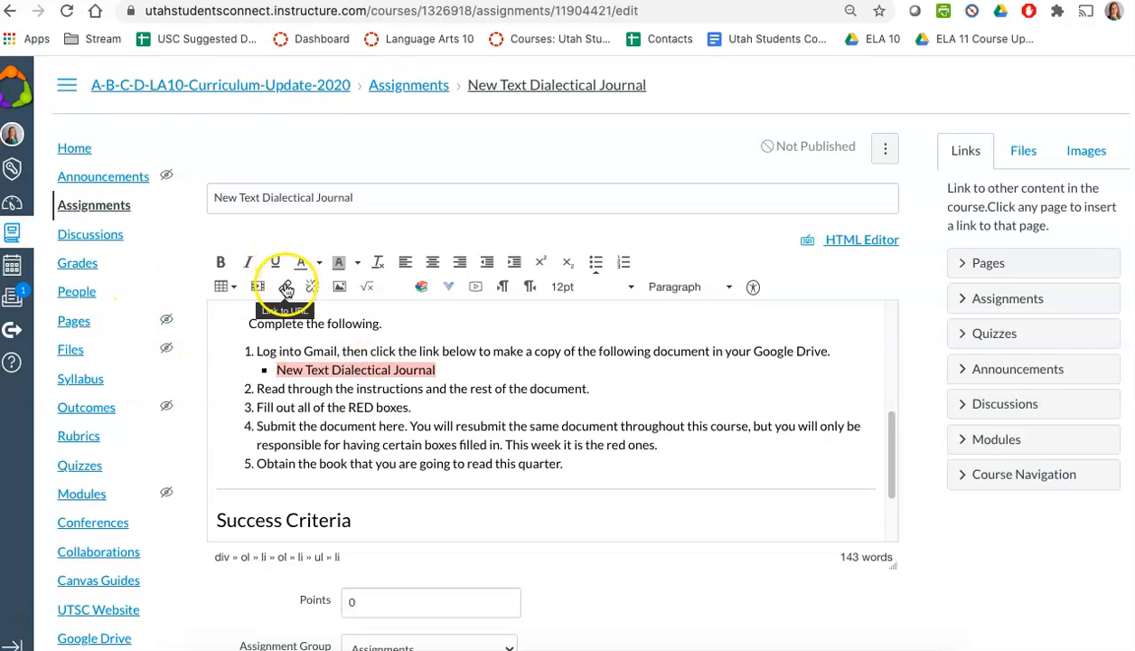
{"action": "left_click", "coordinate": [286, 287]}
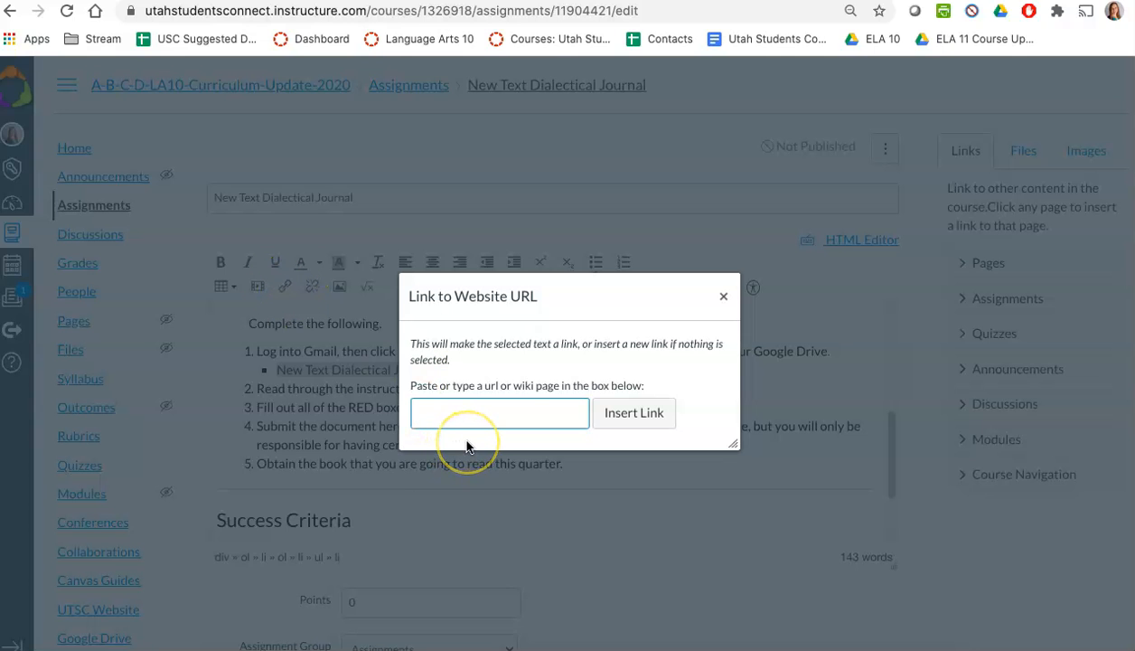
{"action": "key", "text": "ctrl+v"}
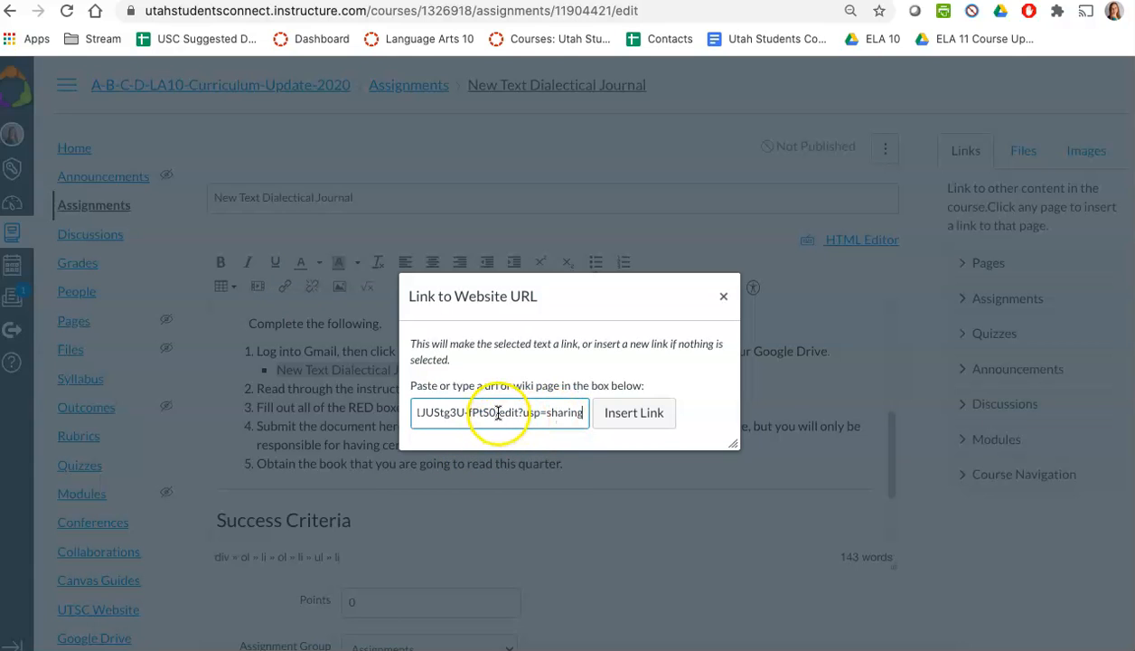
{"action": "left_click", "coordinate": [635, 417]}
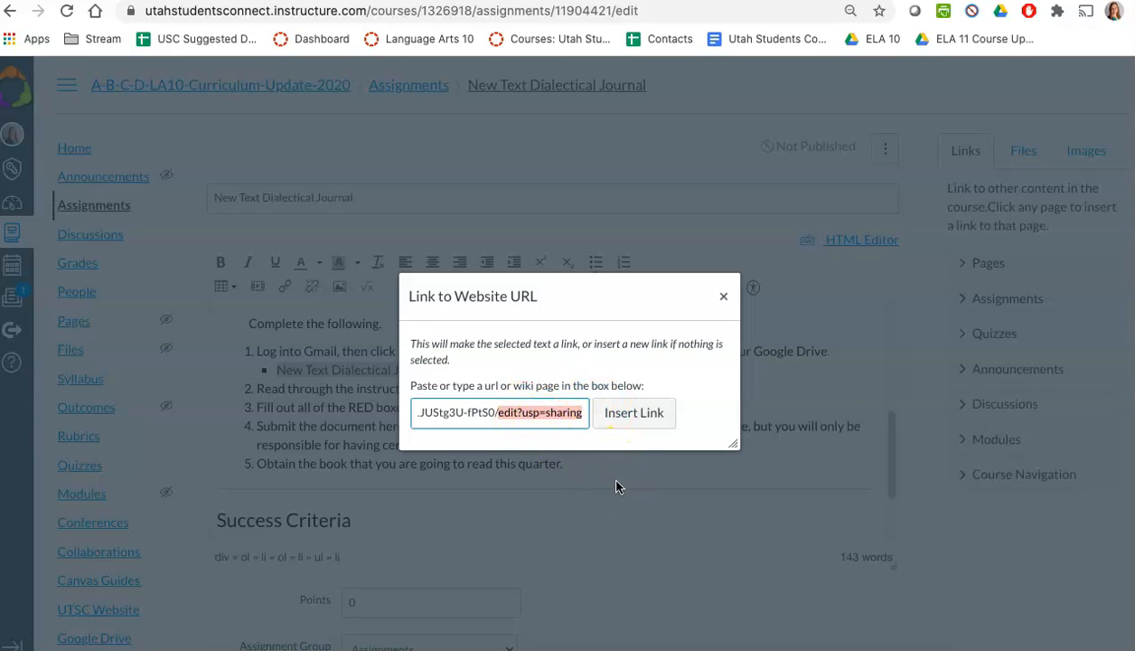
{"action": "key", "text": "BackSpace"}
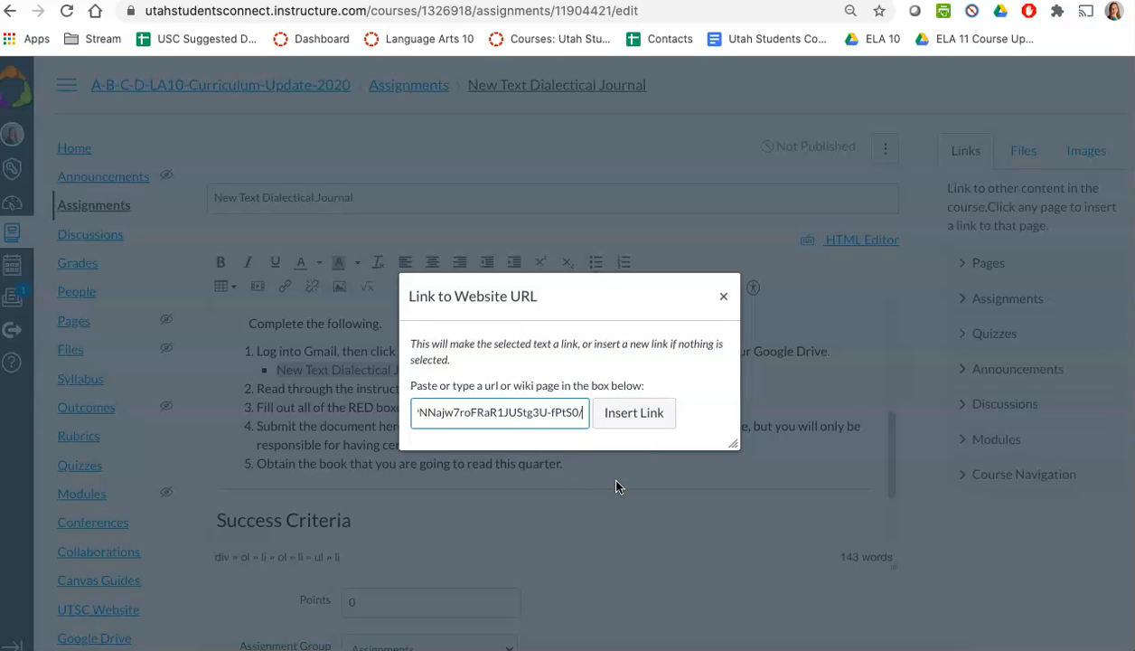
{"action": "type", "text": "copy"}
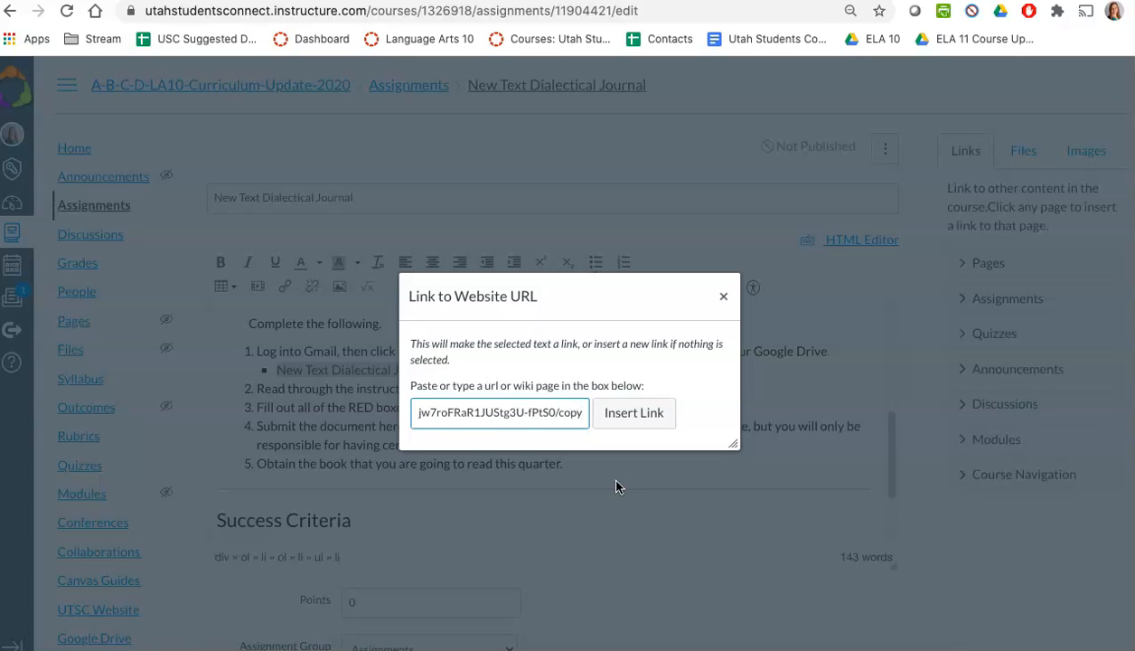
{"action": "key", "text": "Return"}
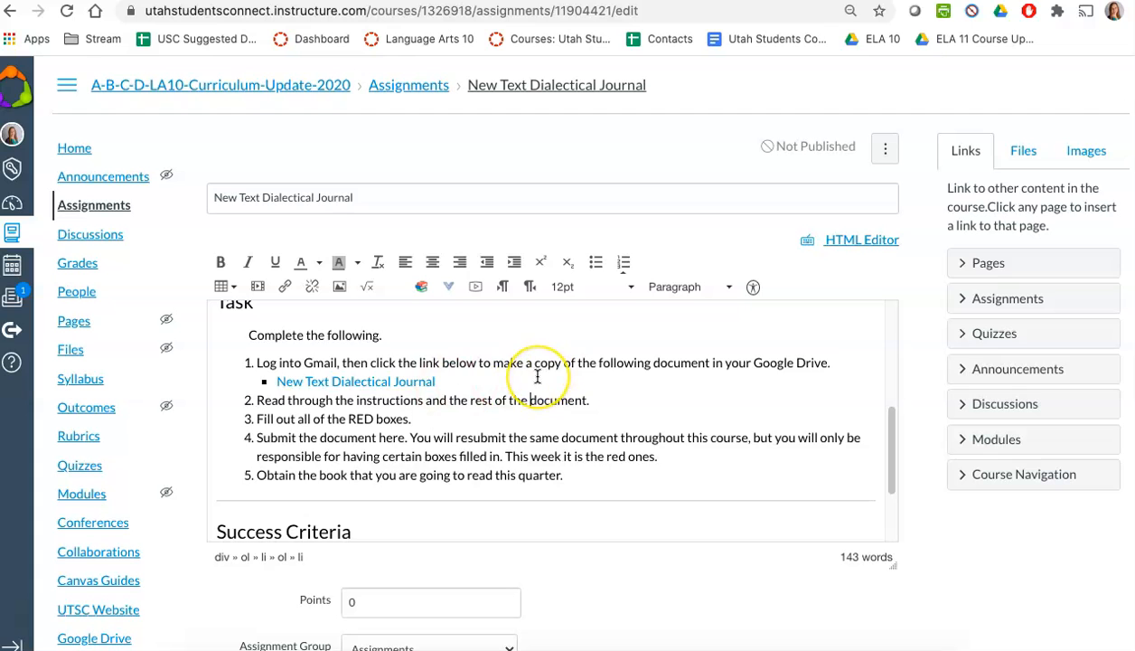
Step: Check the rest of the description and the assignment settings, and save the assignment
{"action": "scroll", "coordinate": [537, 379], "scroll_direction": "down", "scroll_amount": 3}
{"action": "scroll", "coordinate": [691, 385], "scroll_direction": "down", "scroll_amount": 3}
{"action": "scroll", "coordinate": [381, 436], "scroll_direction": "up", "scroll_amount": 5}
{"action": "scroll", "coordinate": [381, 435], "scroll_direction": "up", "scroll_amount": 1}
{"action": "scroll", "coordinate": [380, 436], "scroll_direction": "down", "scroll_amount": 4}
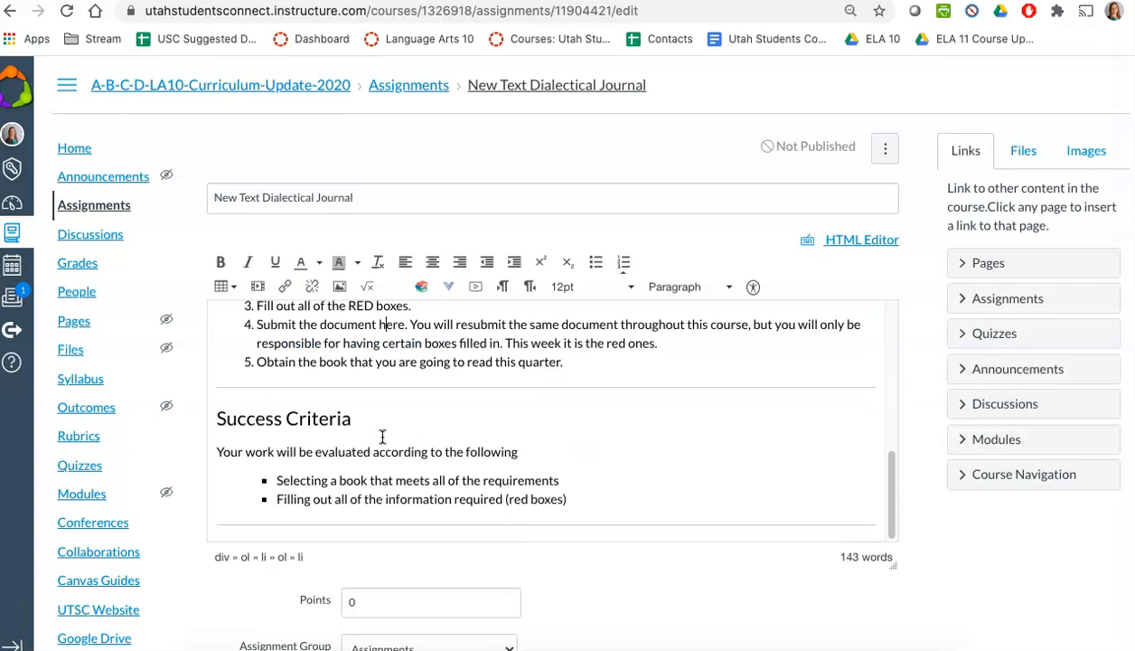
{"action": "scroll", "coordinate": [494, 184], "scroll_direction": "down", "scroll_amount": 10}
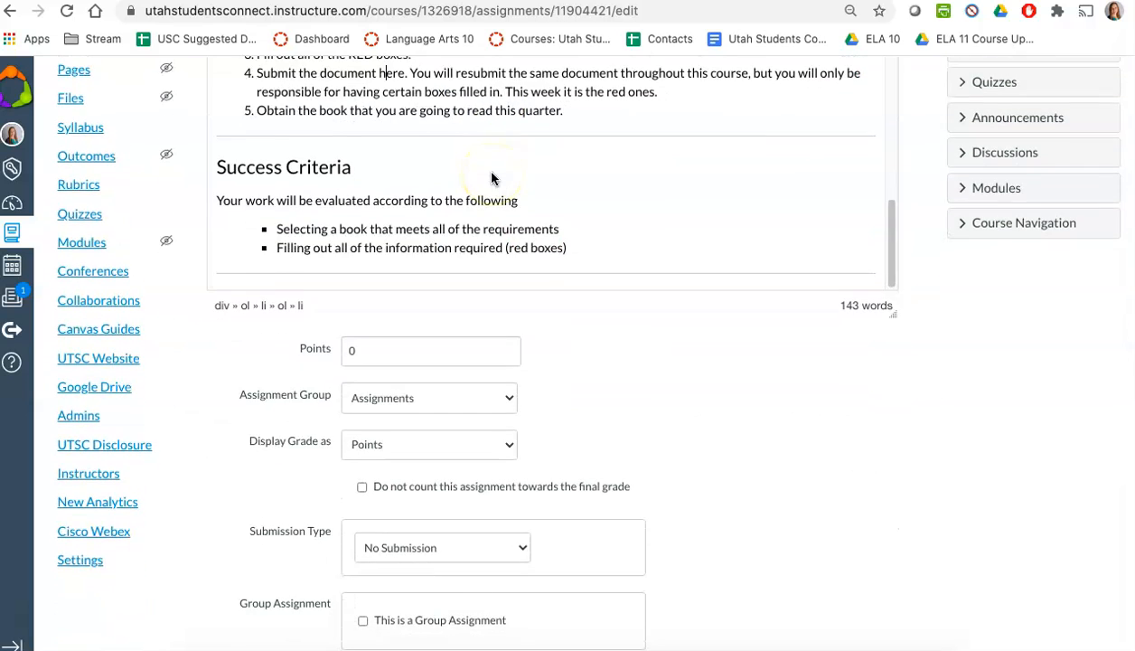
{"action": "scroll", "coordinate": [493, 178], "scroll_direction": "down", "scroll_amount": 3}
{"action": "scroll", "coordinate": [493, 178], "scroll_direction": "up", "scroll_amount": 1}
{"action": "scroll", "coordinate": [494, 178], "scroll_direction": "down", "scroll_amount": 1}
{"action": "left_click", "coordinate": [865, 598]}
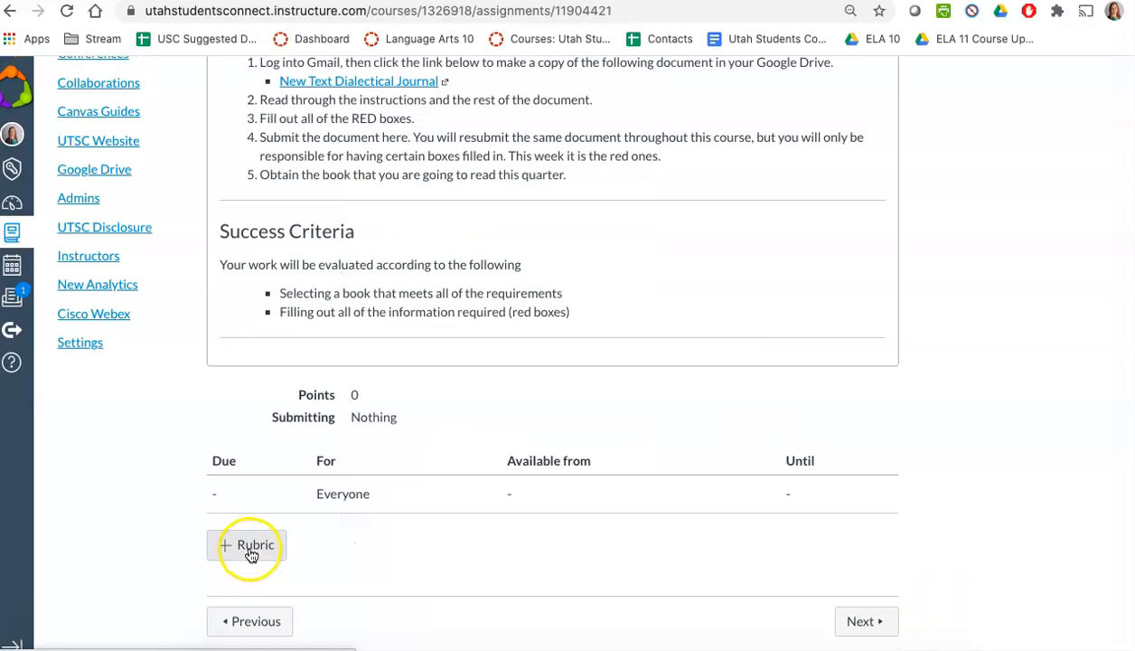
Step: Start adding a rubric to the assignment and browse the existing rubrics of the A-B-C-D-LA11-Curriculum-Update-2020 course
{"action": "left_click", "coordinate": [251, 547]}
{"action": "scroll", "coordinate": [249, 312], "scroll_direction": "down", "scroll_amount": 3}
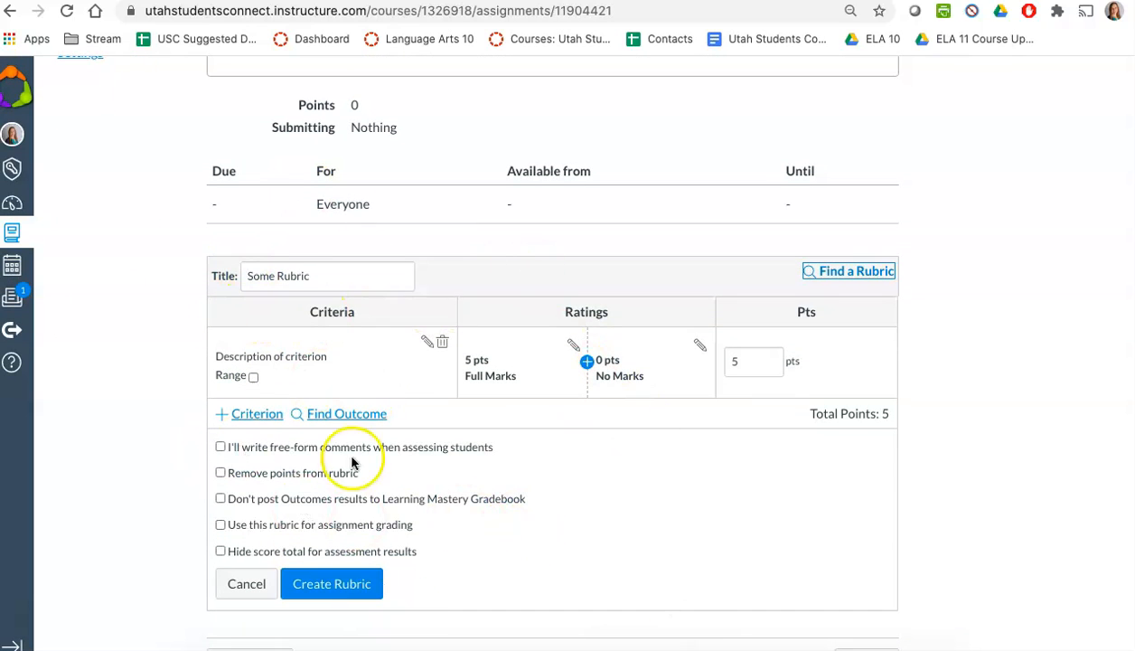
{"action": "left_click", "coordinate": [849, 271]}
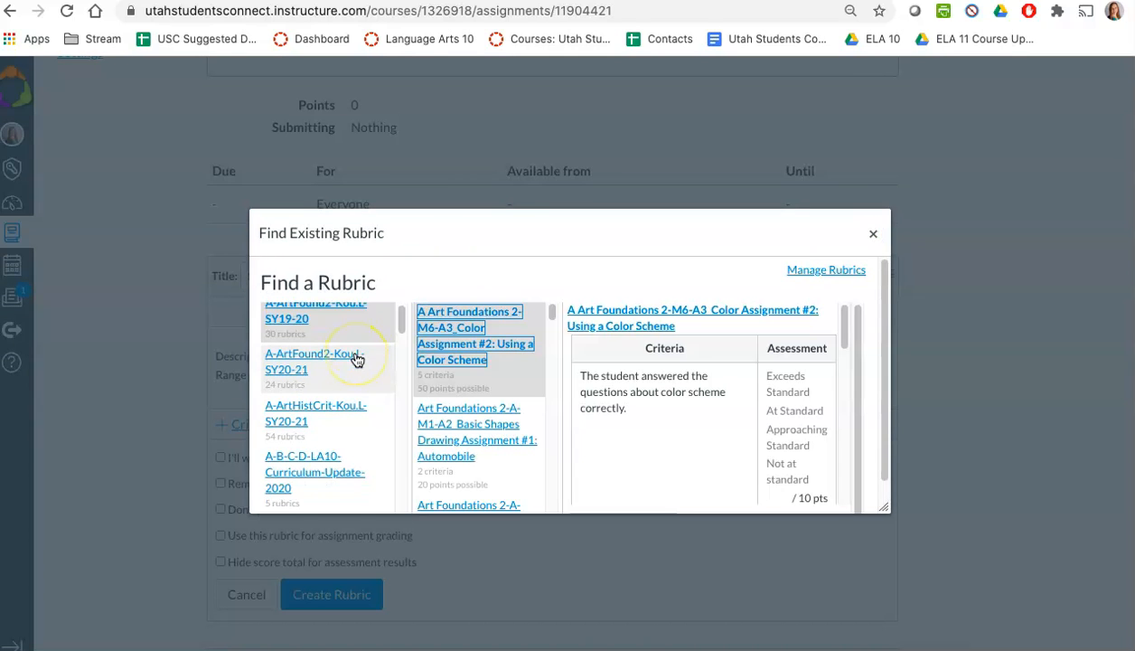
{"action": "scroll", "coordinate": [357, 360], "scroll_direction": "down", "scroll_amount": 5}
{"action": "scroll", "coordinate": [357, 359], "scroll_direction": "up", "scroll_amount": 1}
{"action": "scroll", "coordinate": [357, 359], "scroll_direction": "down", "scroll_amount": 1}
{"action": "scroll", "coordinate": [357, 360], "scroll_direction": "up", "scroll_amount": 3}
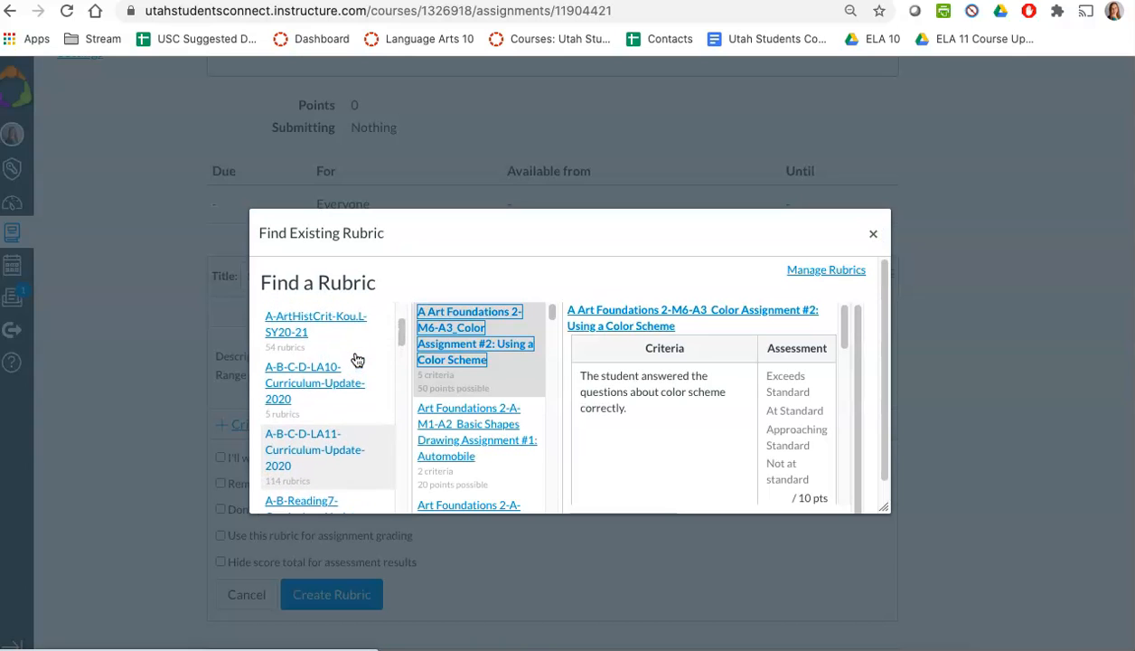
{"action": "scroll", "coordinate": [357, 359], "scroll_direction": "down", "scroll_amount": 1}
{"action": "left_click", "coordinate": [315, 449]}
{"action": "left_click", "coordinate": [529, 426]}
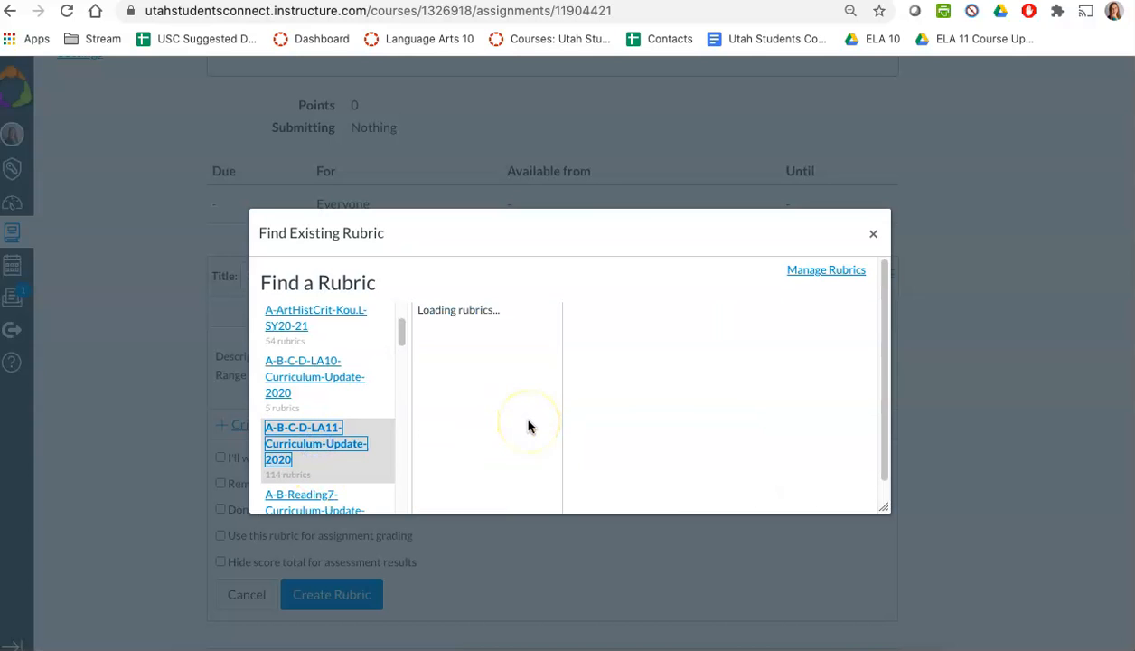
Step: Attach the existing "Language Arts 11-A-M1-A4_I Hear America Singing Dialectical Journal Rubric (1)" to the assignment
{"action": "left_click", "coordinate": [488, 390]}
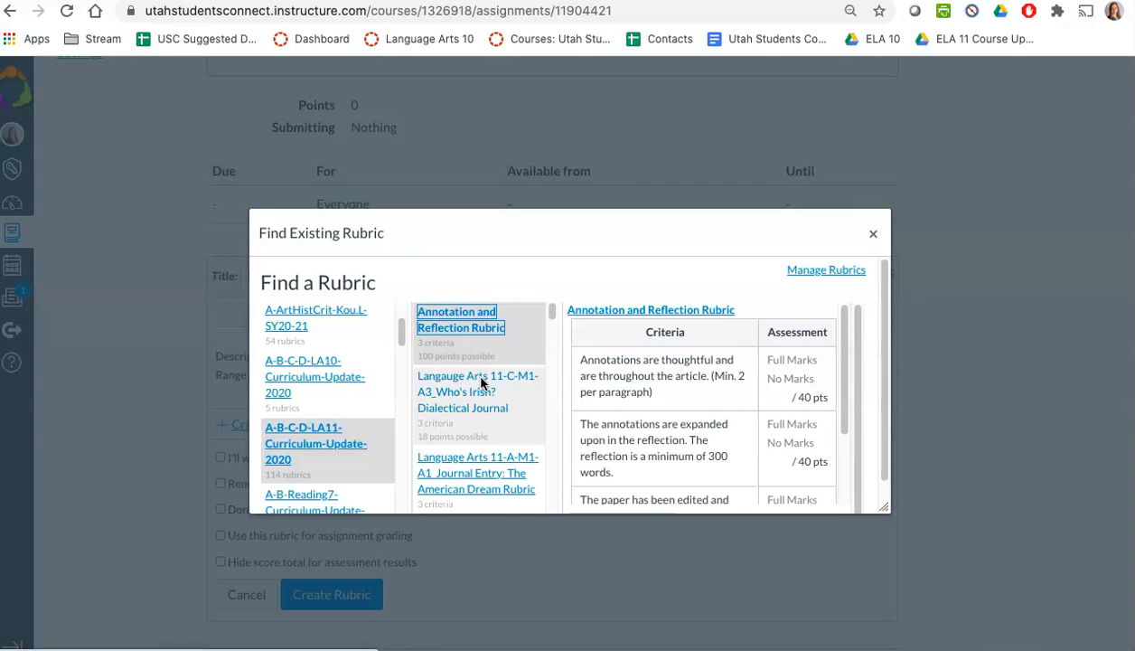
{"action": "scroll", "coordinate": [482, 383], "scroll_direction": "down", "scroll_amount": 2}
{"action": "scroll", "coordinate": [482, 383], "scroll_direction": "down", "scroll_amount": 3}
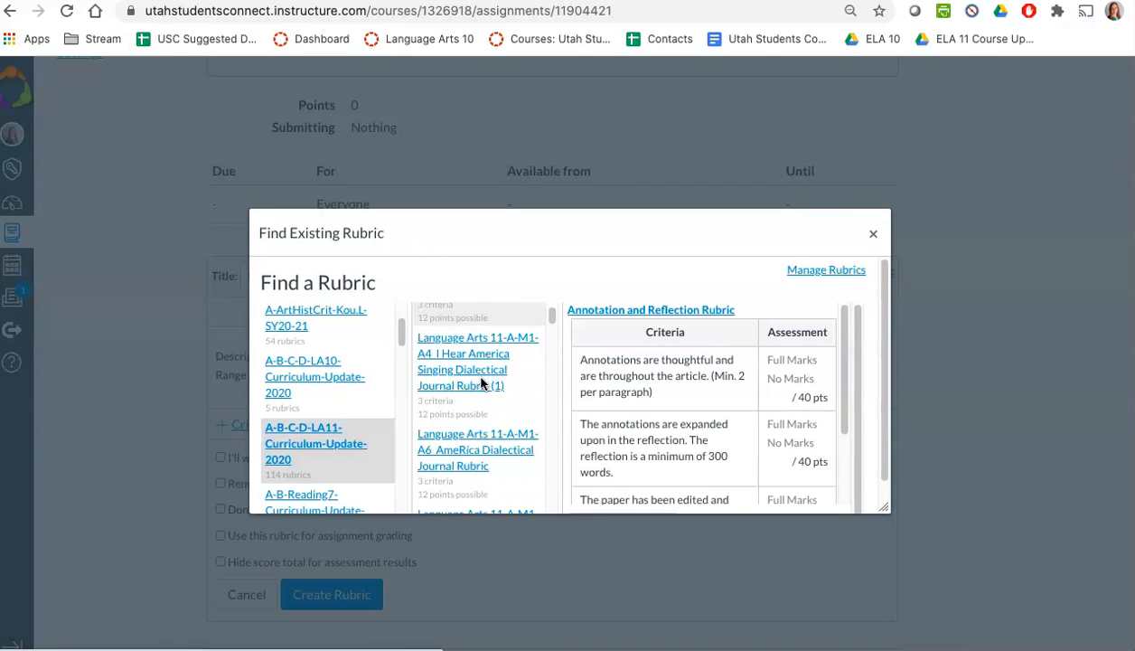
{"action": "left_click", "coordinate": [482, 370]}
{"action": "scroll", "coordinate": [676, 369], "scroll_direction": "down", "scroll_amount": 3}
{"action": "scroll", "coordinate": [683, 416], "scroll_direction": "down", "scroll_amount": 1}
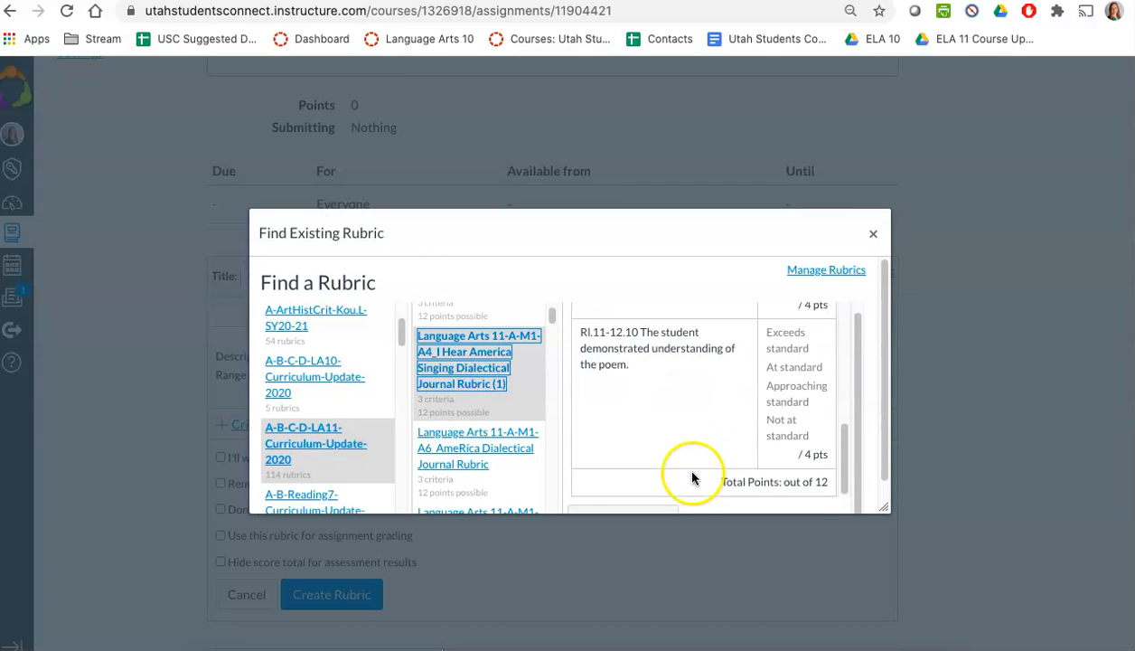
{"action": "scroll", "coordinate": [595, 425], "scroll_direction": "down", "scroll_amount": 2}
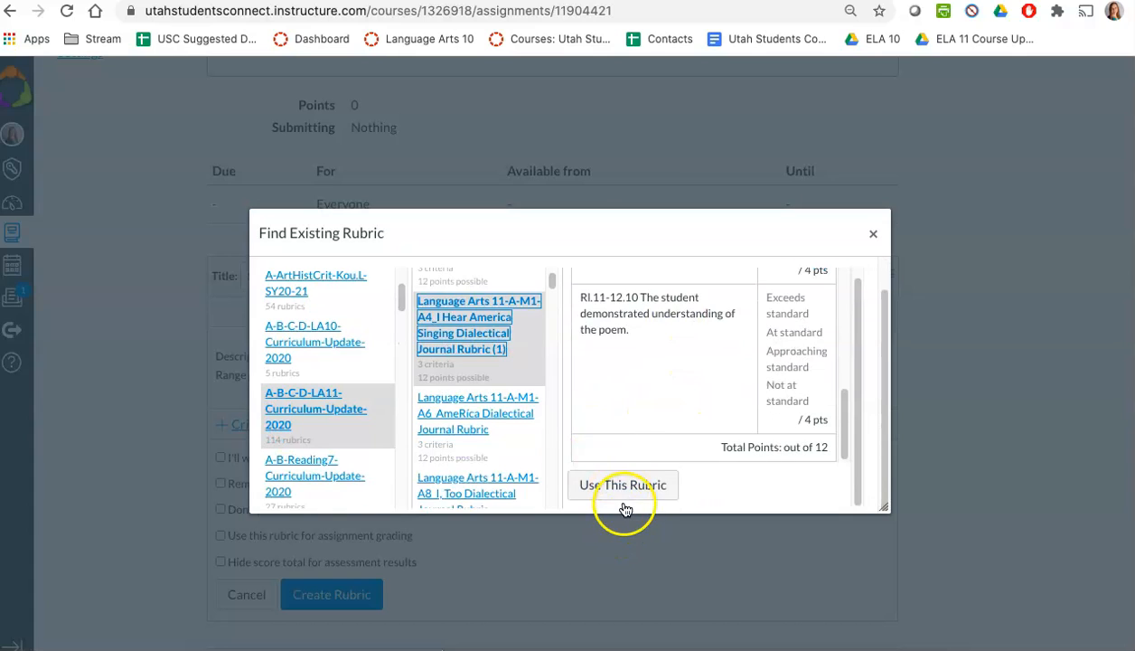
{"action": "left_click", "coordinate": [619, 488]}
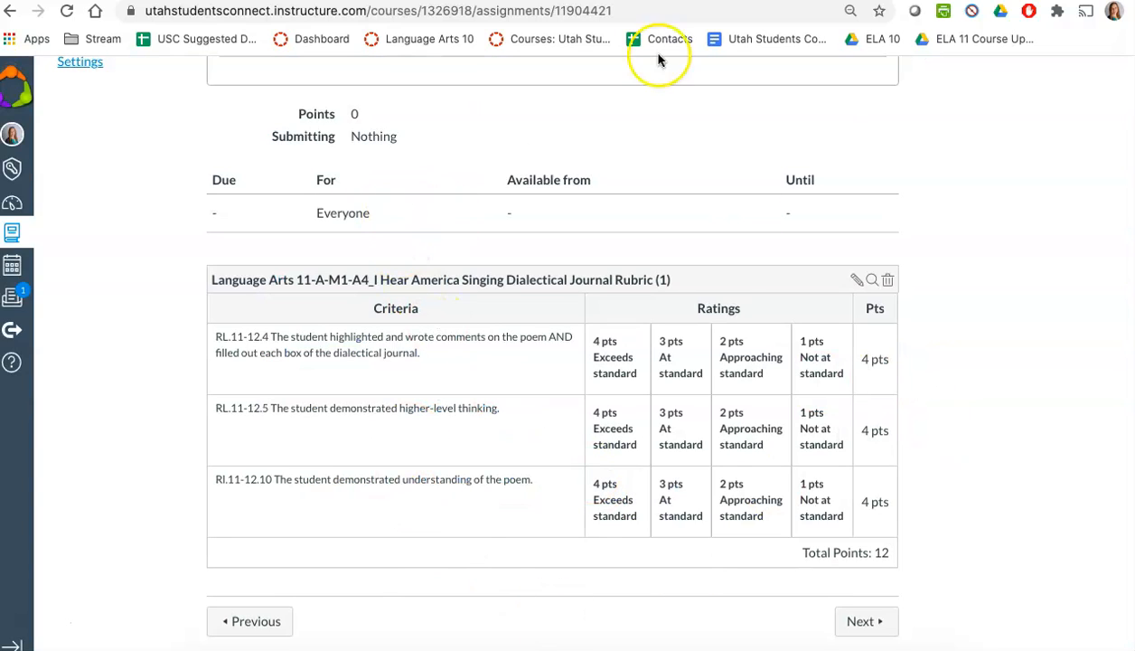
Step: Open the attached rubric for editing, retitle it "New Dialectical Journal" and check its criteria
{"action": "left_click", "coordinate": [856, 281]}
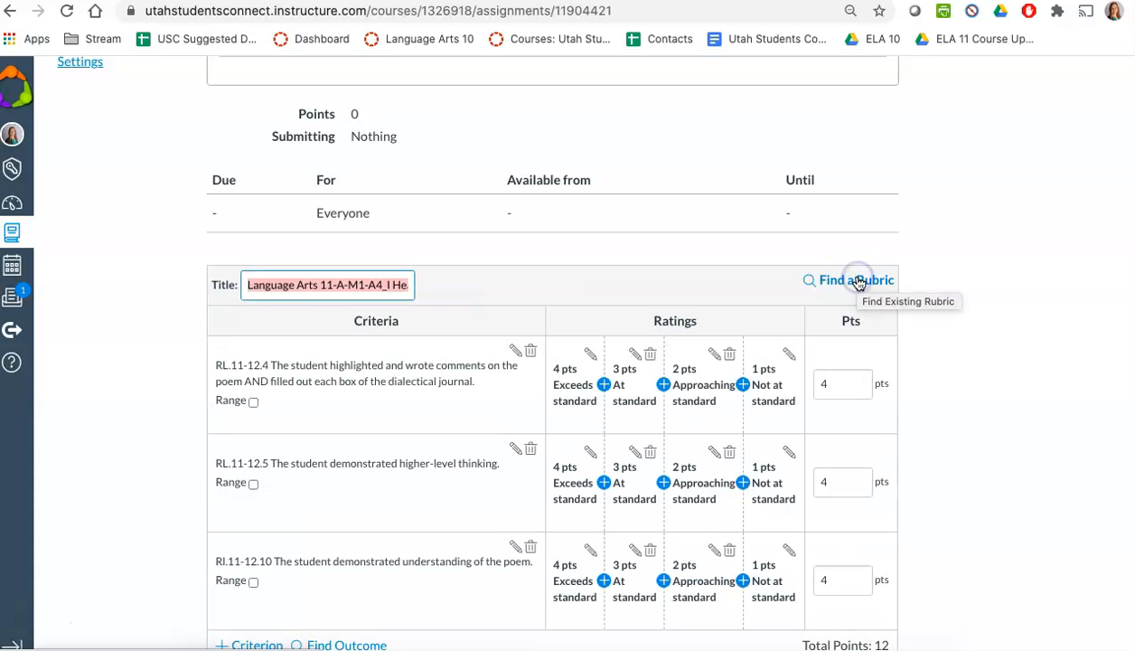
{"action": "type", "text": "New Dialec"}
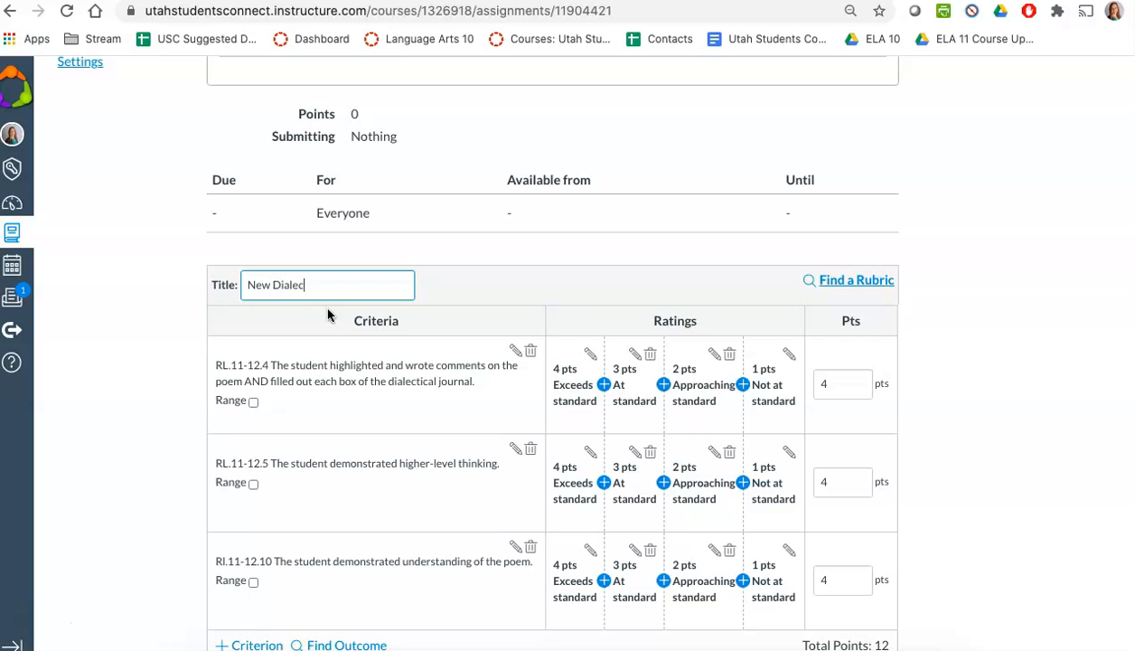
{"action": "type", "text": "tical Journal"}
{"action": "scroll", "coordinate": [328, 314], "scroll_direction": "down", "scroll_amount": 2}
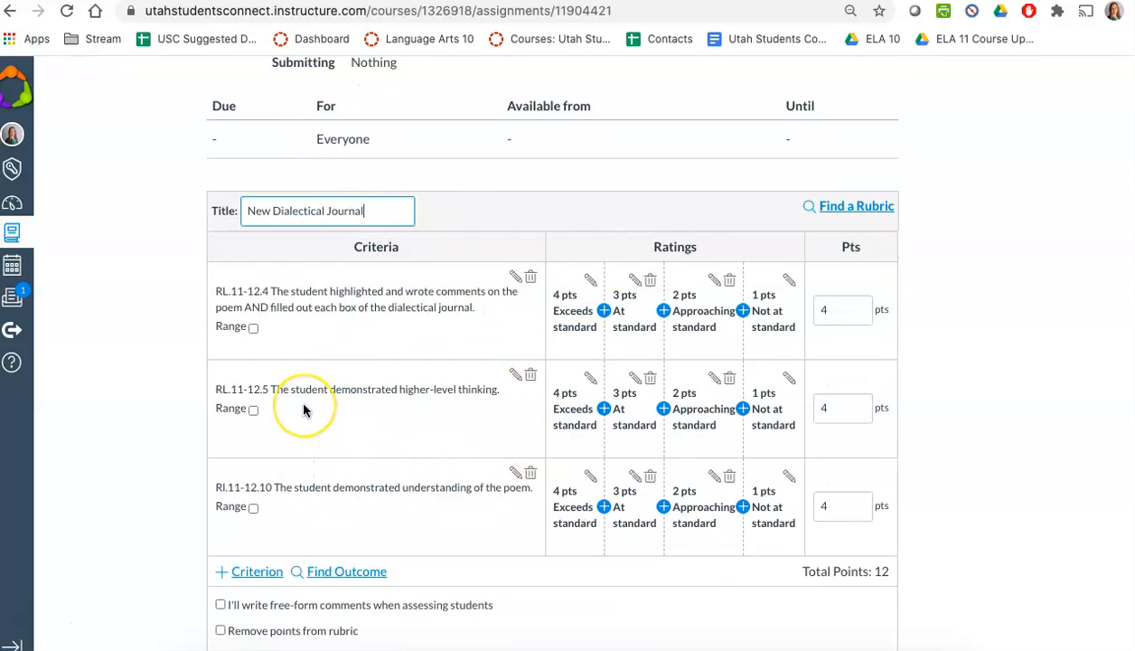
{"action": "scroll", "coordinate": [304, 410], "scroll_direction": "down", "scroll_amount": 4}
{"action": "scroll", "coordinate": [303, 405], "scroll_direction": "up", "scroll_amount": 2}
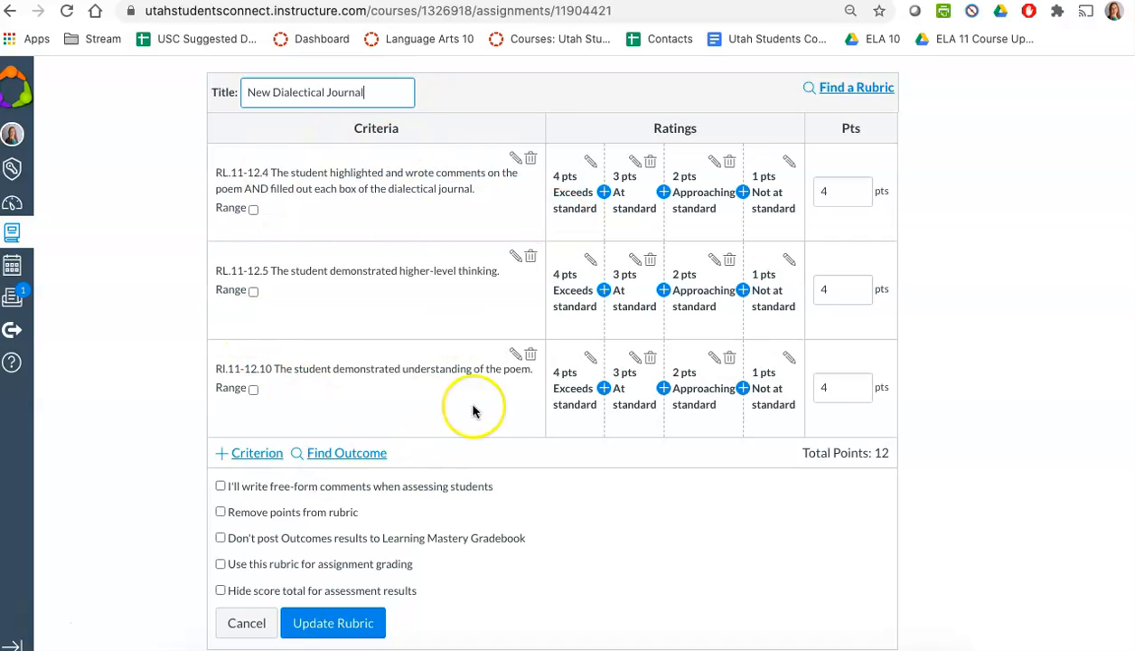
Step: Set the rubric to be used for assignment grading, update it and change the assignment points to match the rubric
{"action": "scroll", "coordinate": [353, 426], "scroll_direction": "down", "scroll_amount": 2}
{"action": "left_click", "coordinate": [220, 483]}
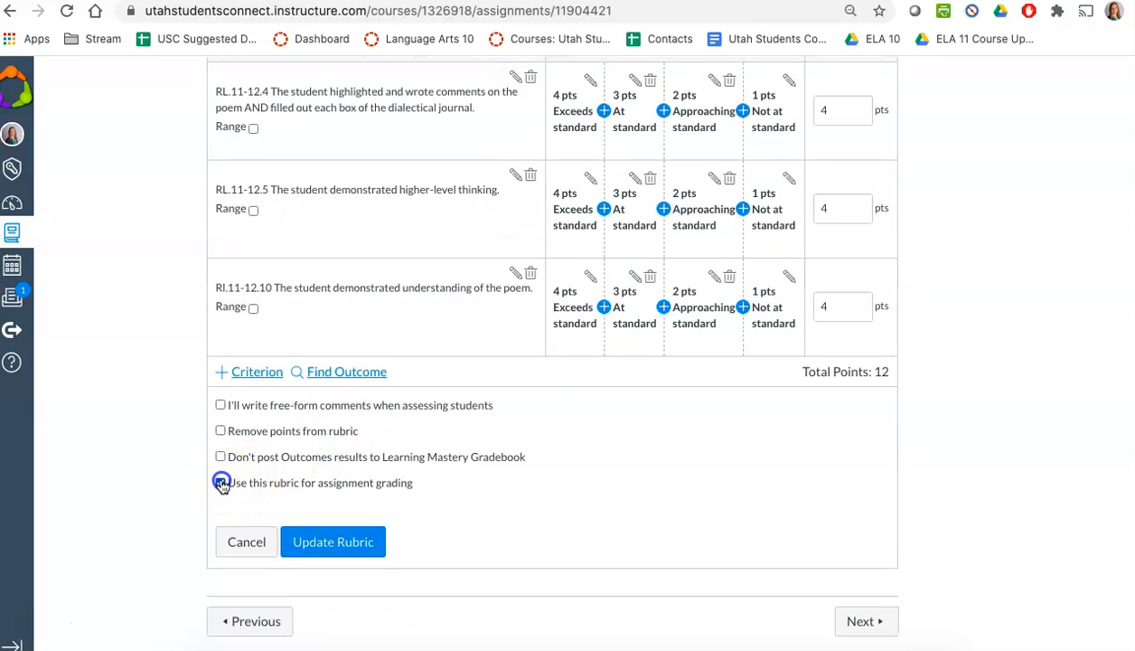
{"action": "left_click", "coordinate": [311, 540]}
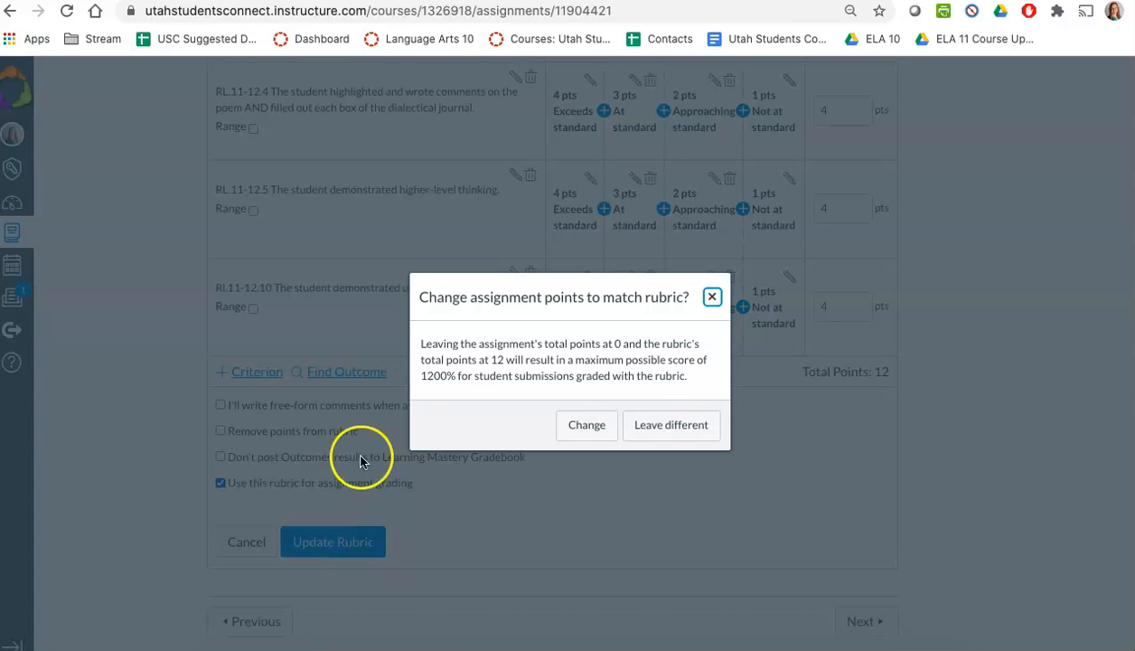
{"action": "left_click", "coordinate": [565, 425]}
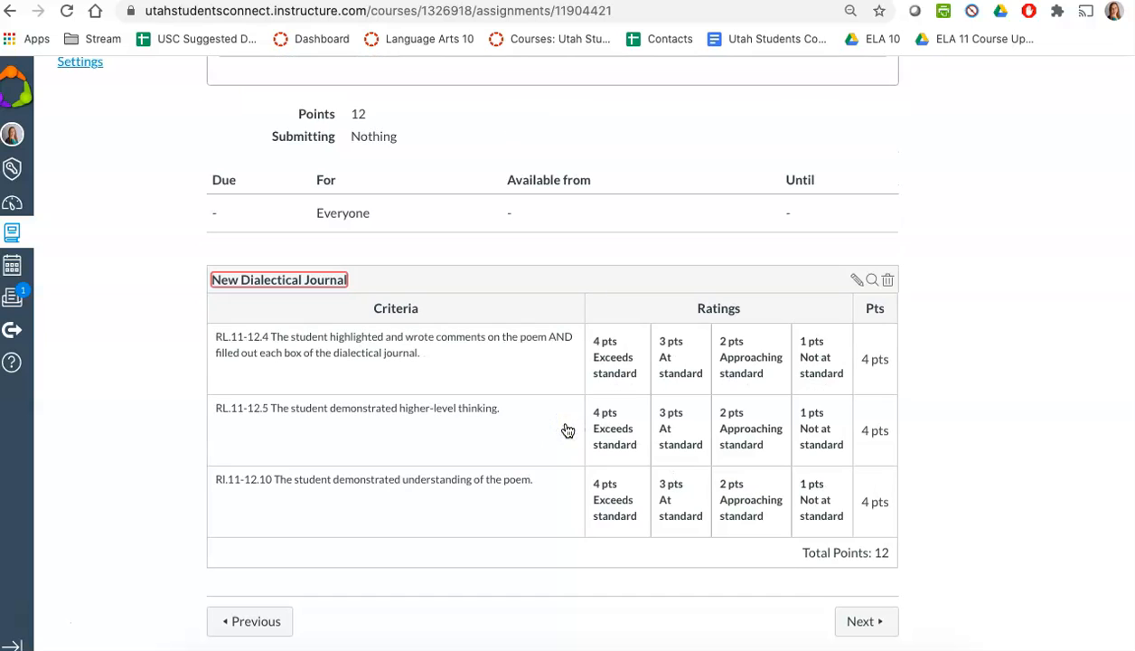
{"action": "scroll", "coordinate": [568, 431], "scroll_direction": "up", "scroll_amount": 10}
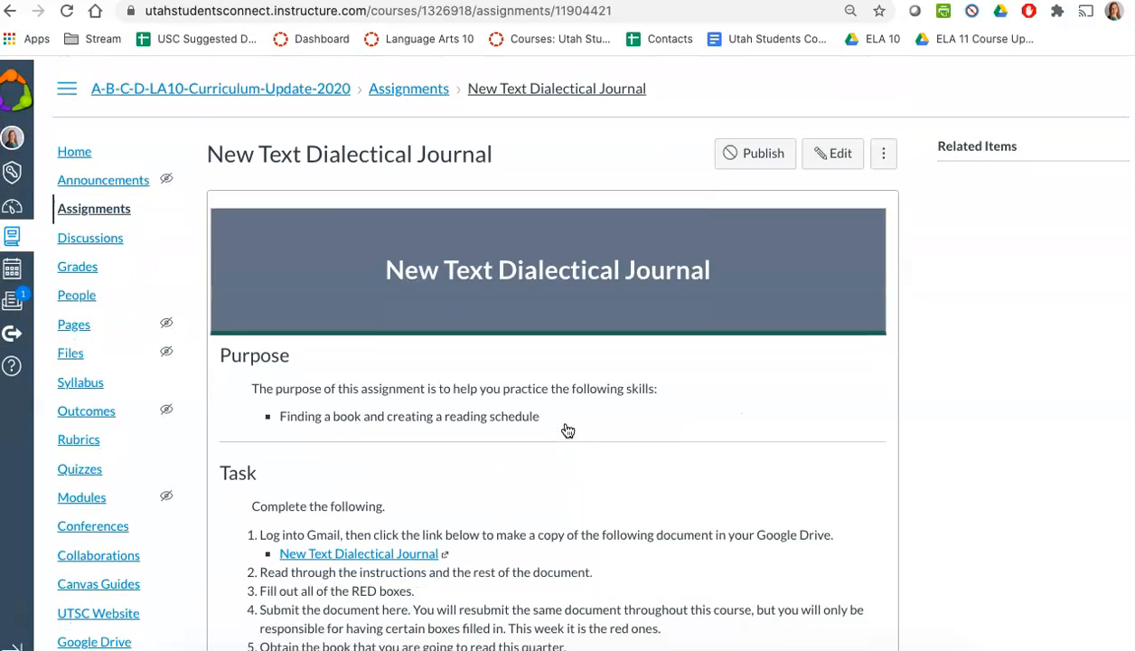